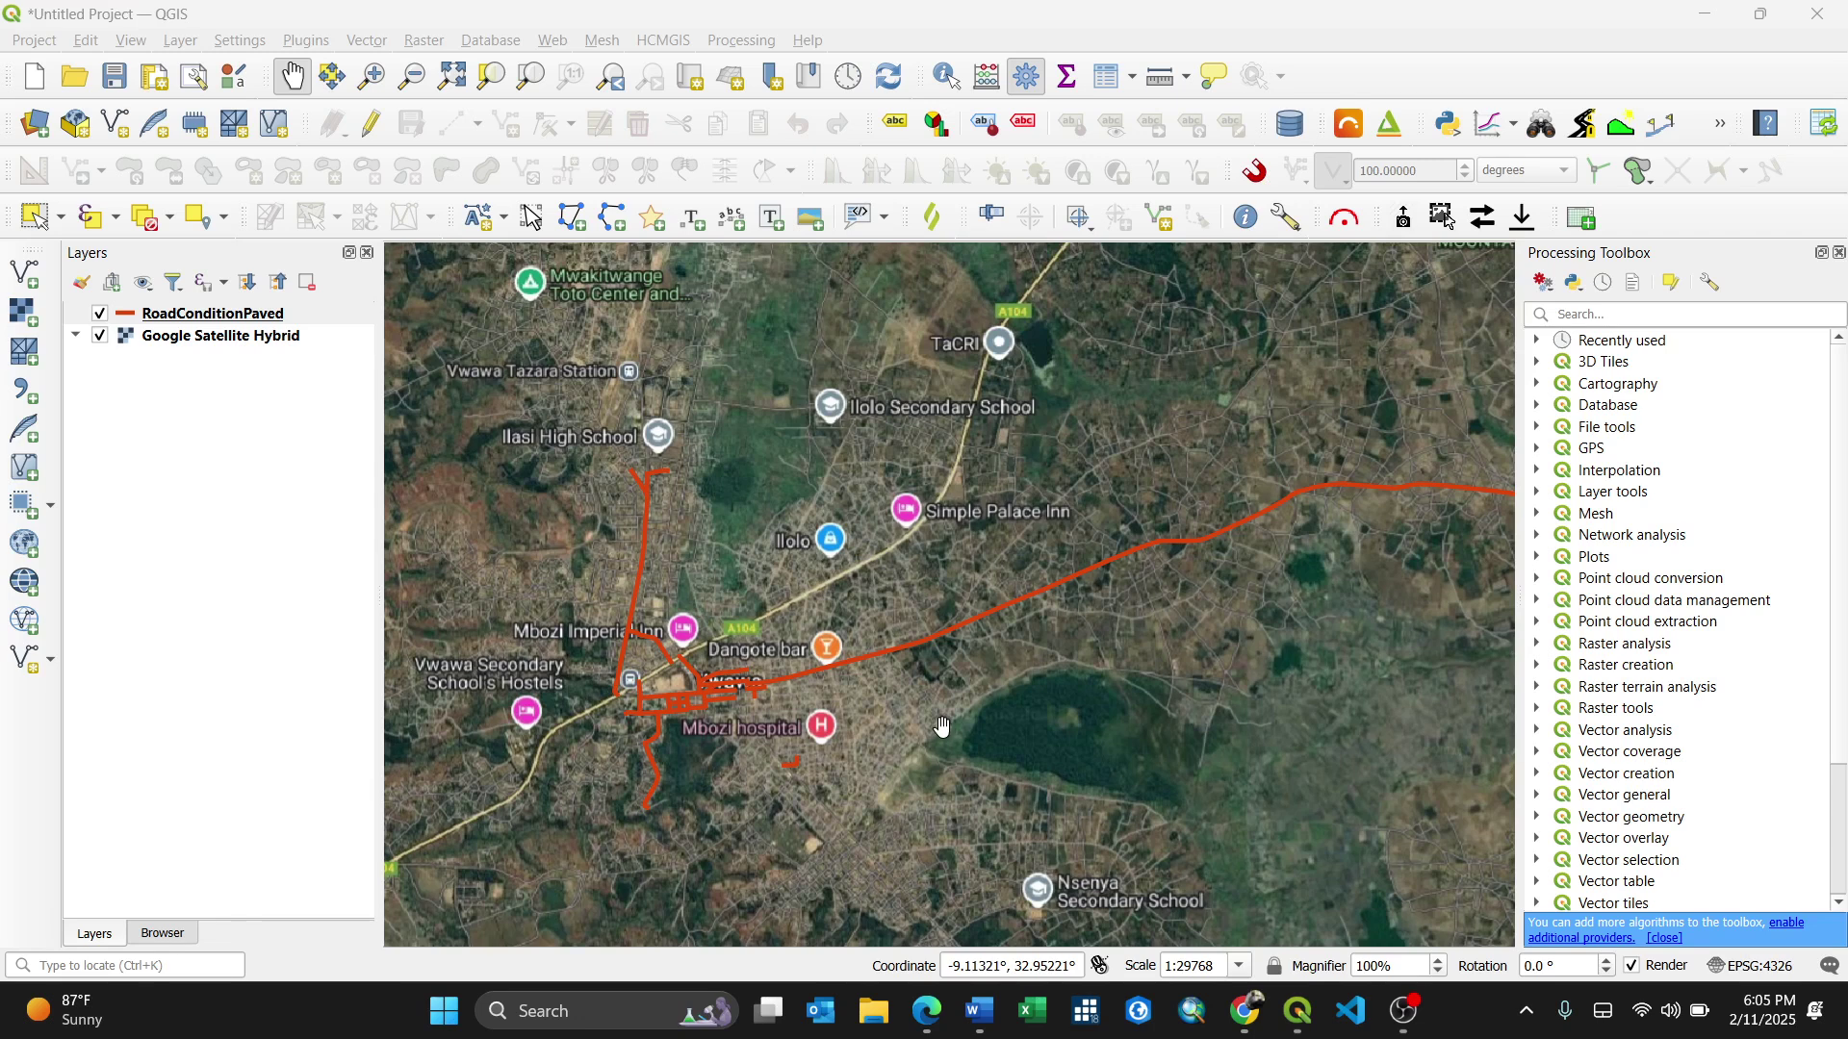
- Zoom in on the roads around Vwawa and select the RoadConditionPaved layer
{"action": "scroll", "coordinate": [634, 712], "scroll_direction": "up", "scroll_amount": 1}
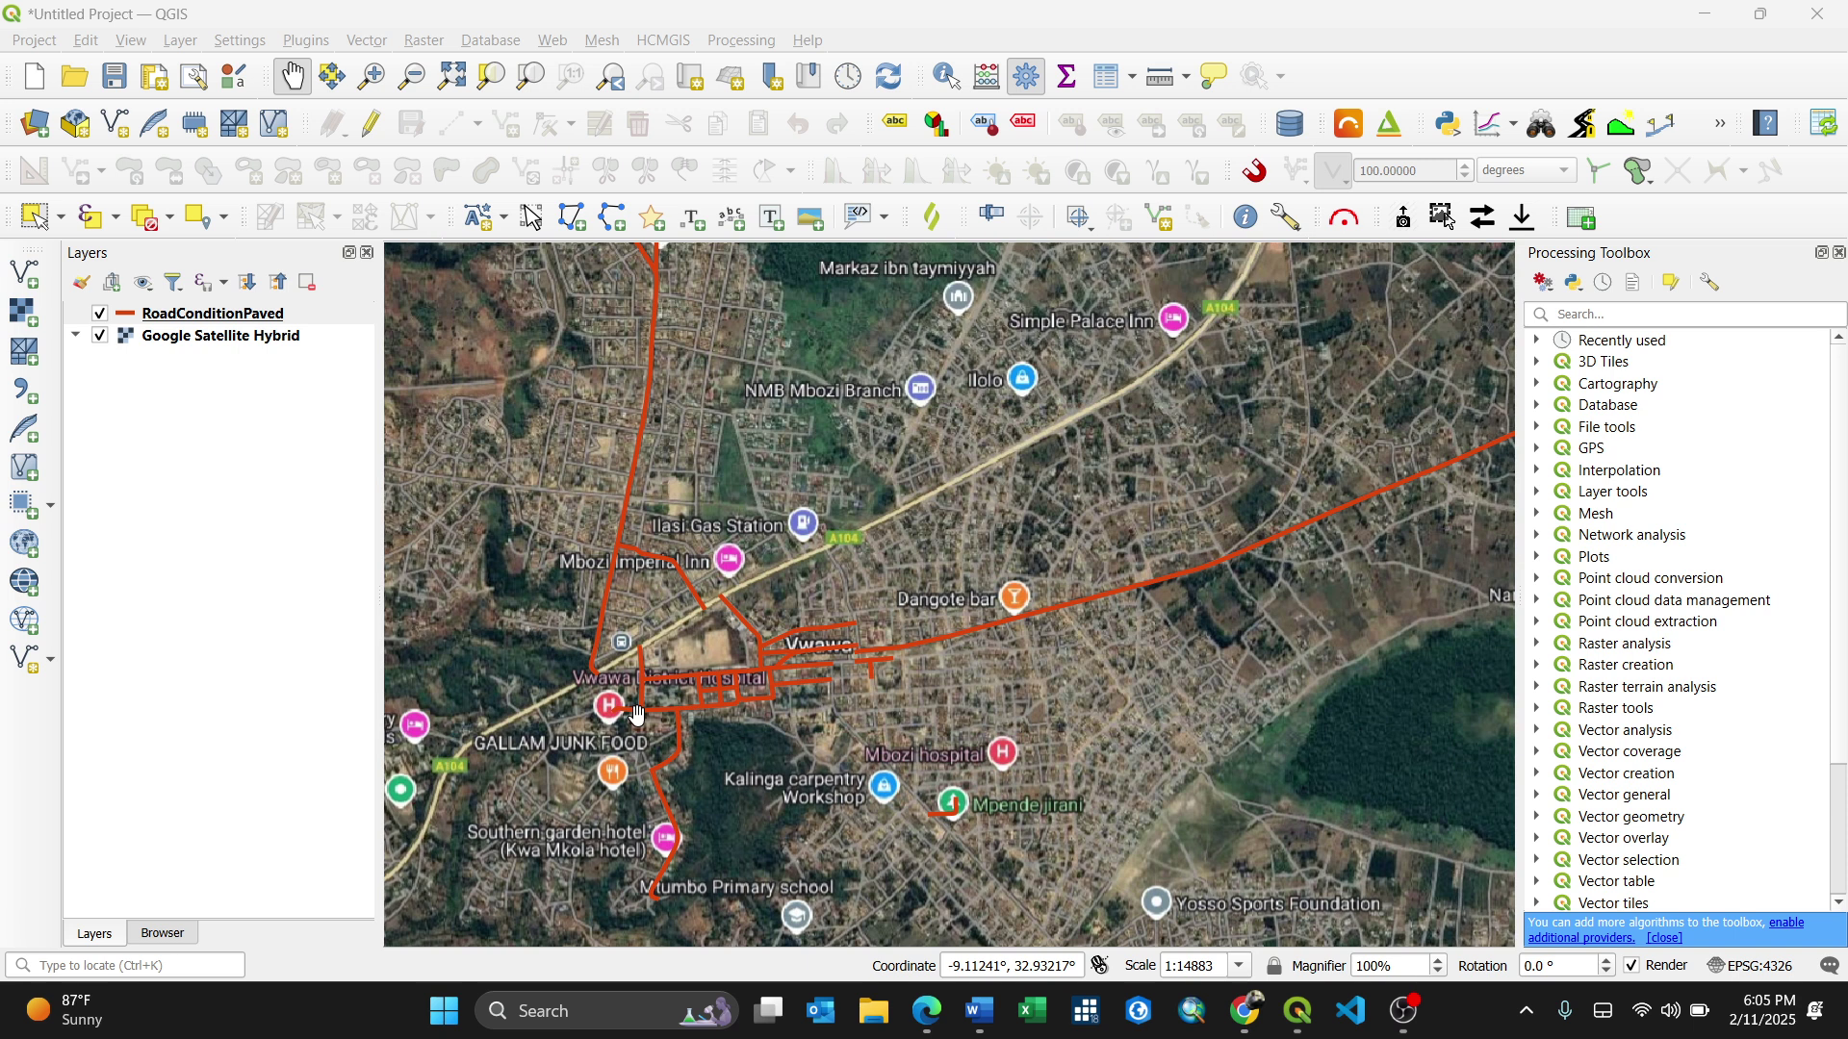
{"action": "left_click", "coordinate": [216, 315]}
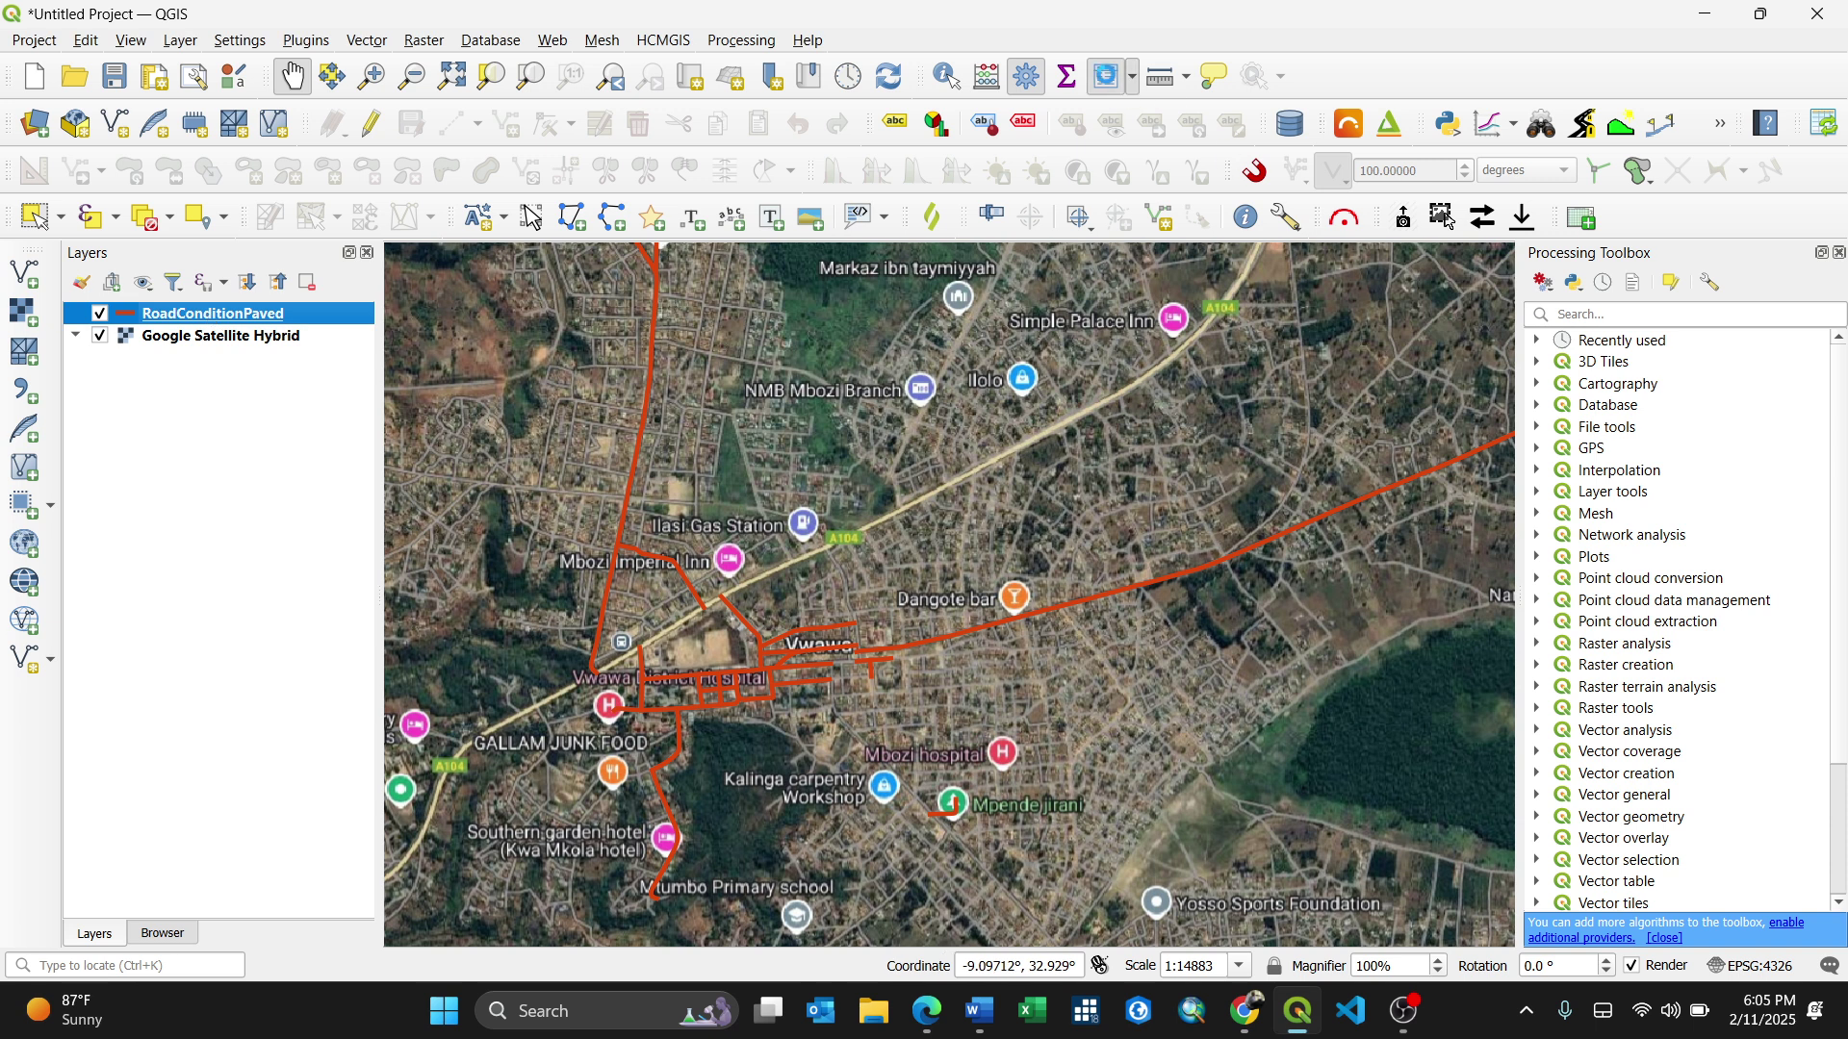
- Open RoadConditionPaved's attribute table in table view, scroll to the PthFP columns, and enable editing
{"action": "left_click", "coordinate": [1112, 77]}
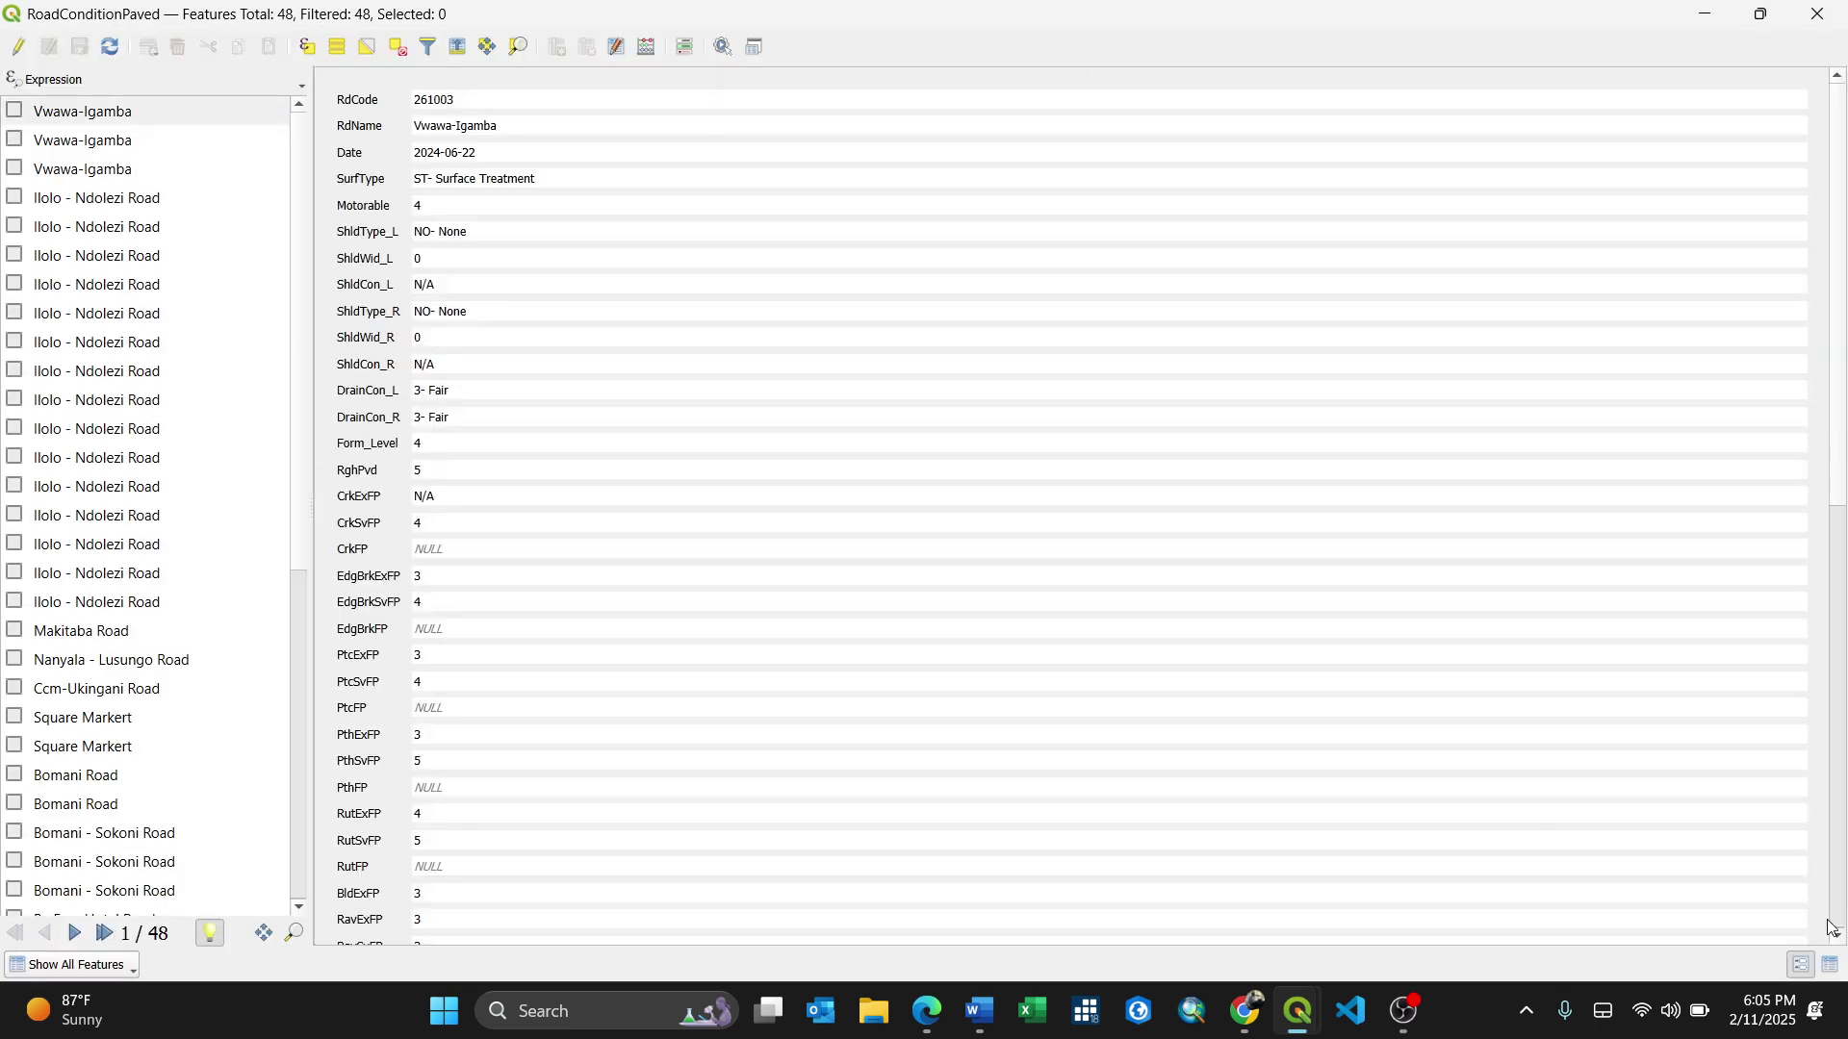
{"action": "left_click", "coordinate": [1831, 966]}
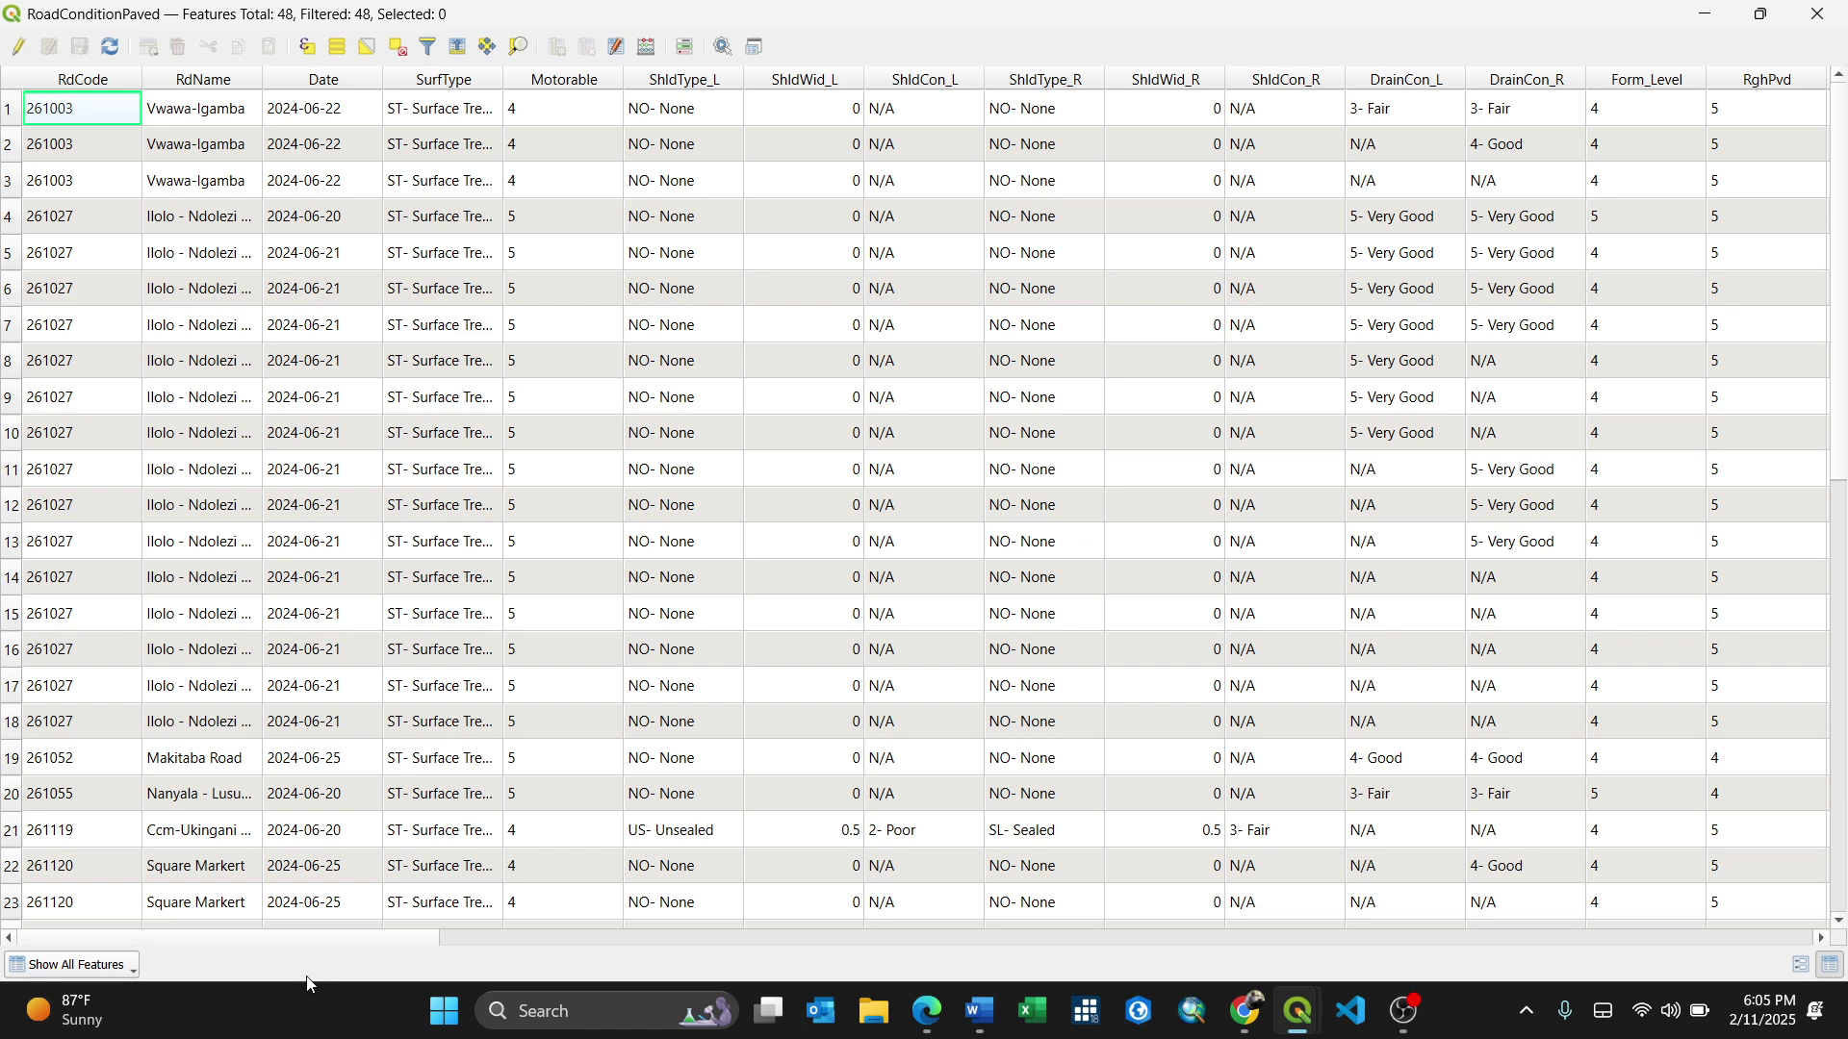
{"action": "left_click_drag", "start_coordinate": [305, 935], "coordinate": [781, 953]}
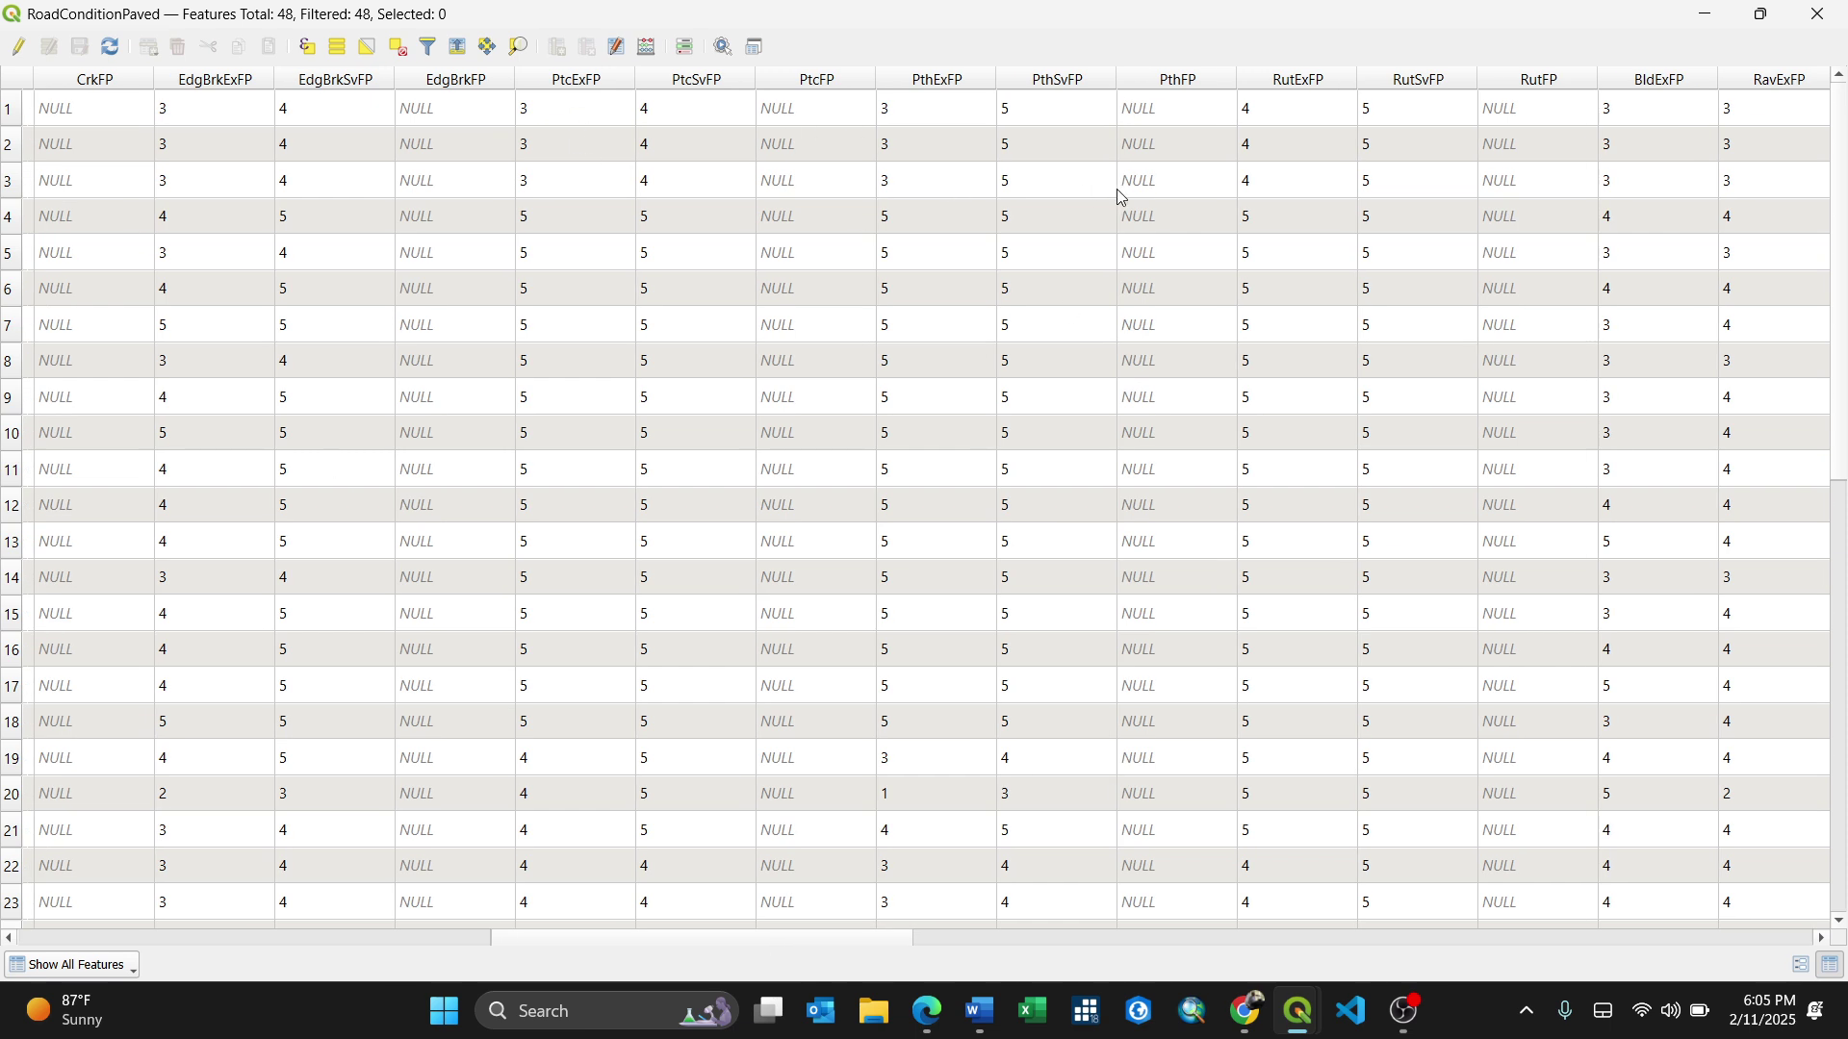
{"action": "left_click_drag", "start_coordinate": [878, 942], "coordinate": [946, 941]}
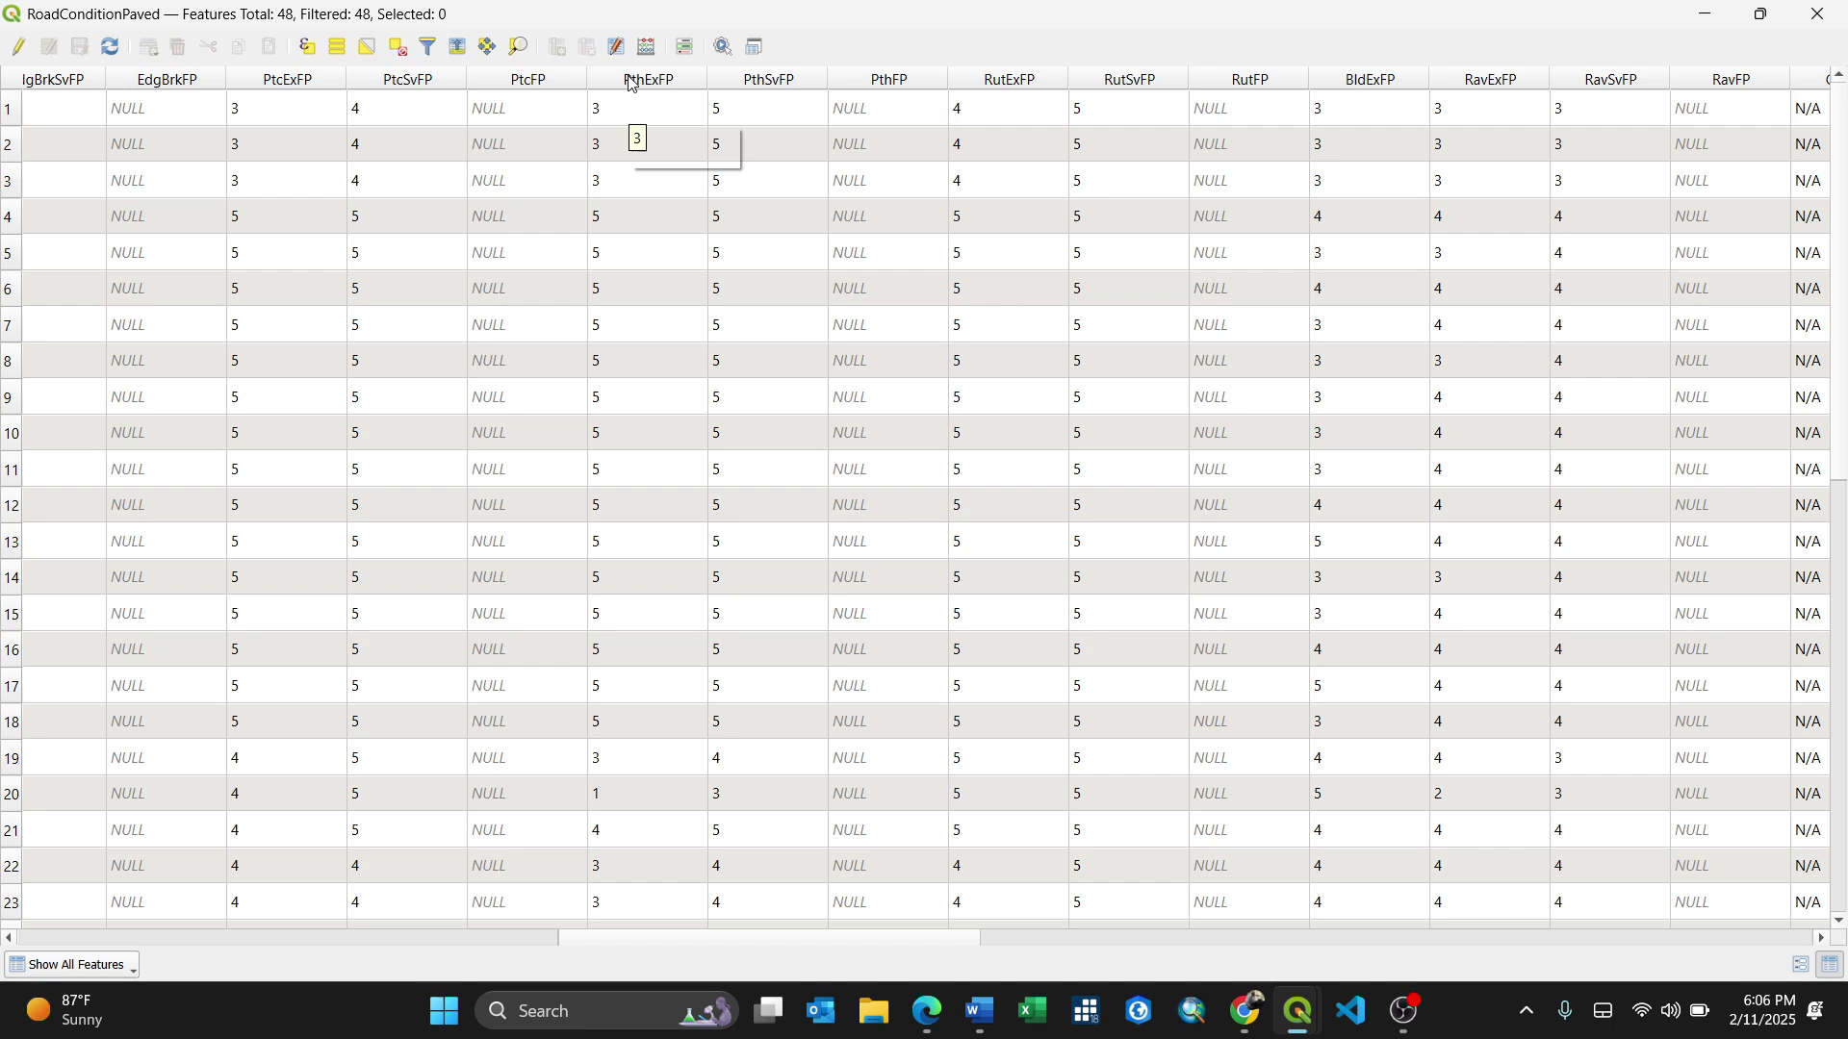
{"action": "left_click", "coordinate": [18, 47]}
- Select the PthSvFP and PthExFP fields for deletion and close the Delete Field dialog
{"action": "left_click", "coordinate": [588, 46]}
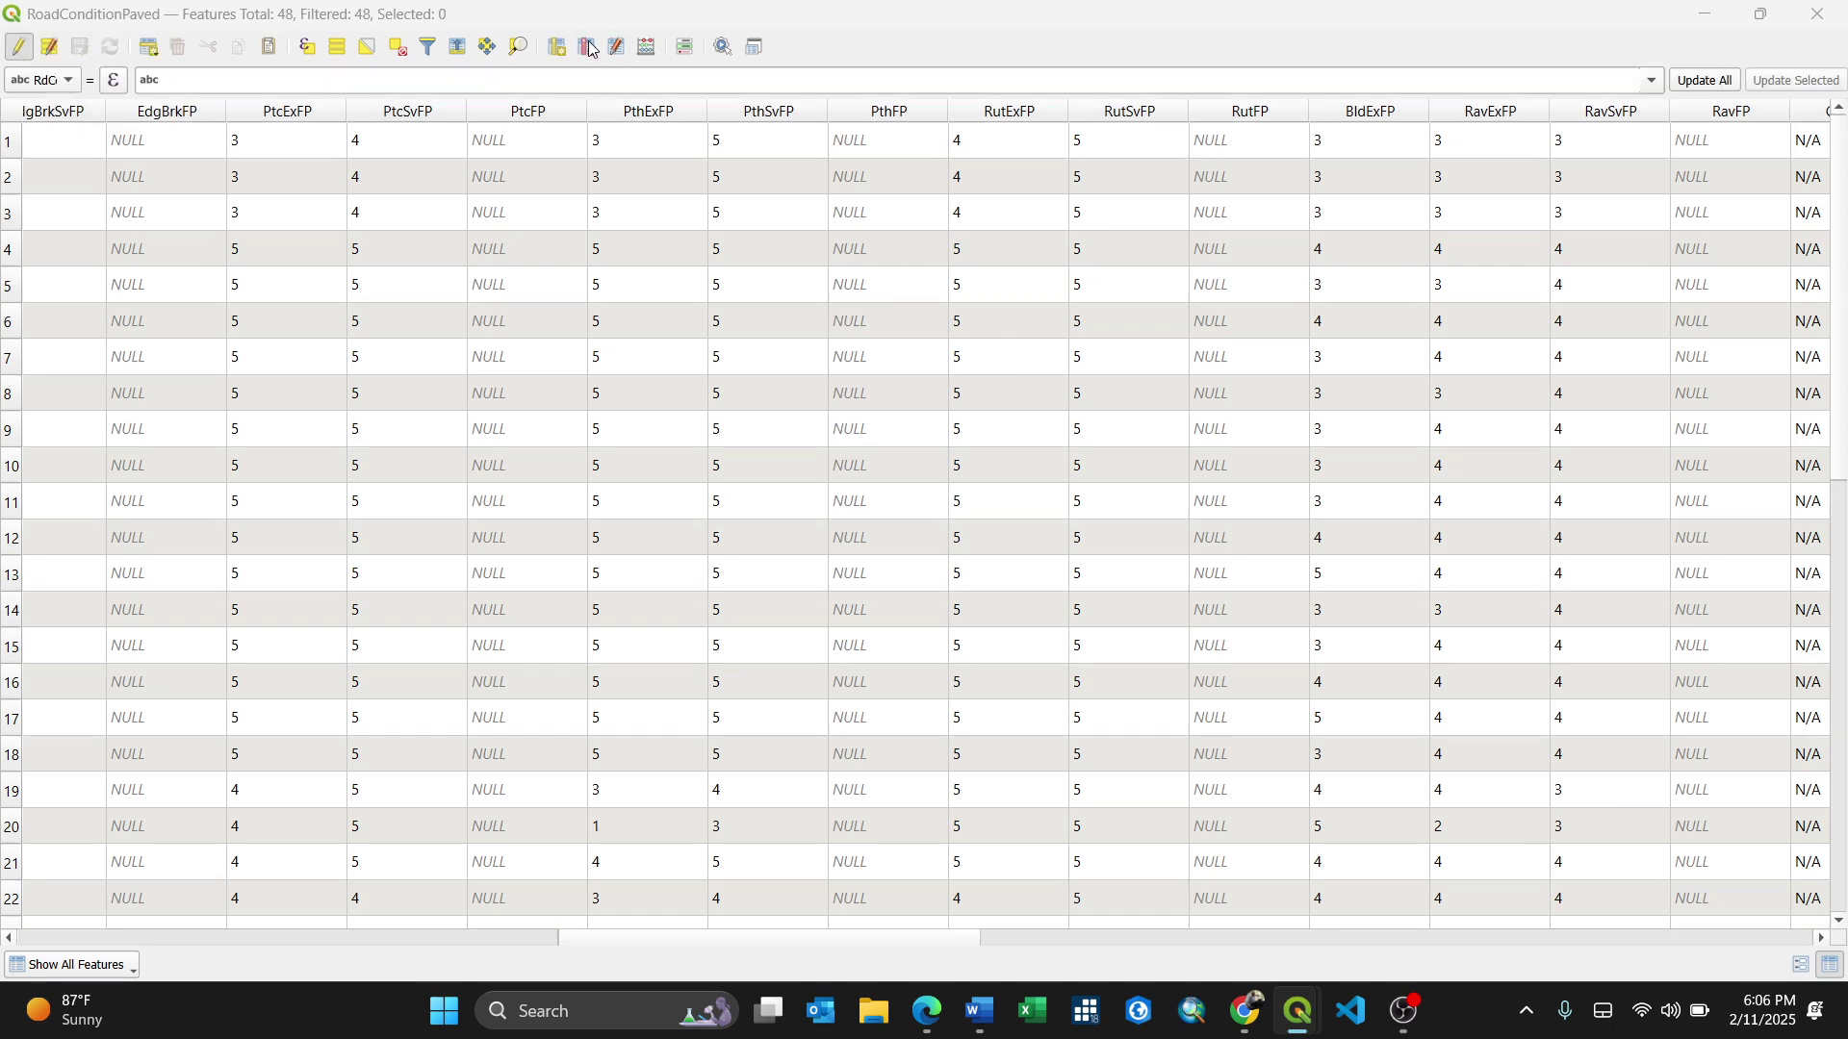
{"action": "left_click_drag", "start_coordinate": [1308, 360], "coordinate": [1309, 438]}
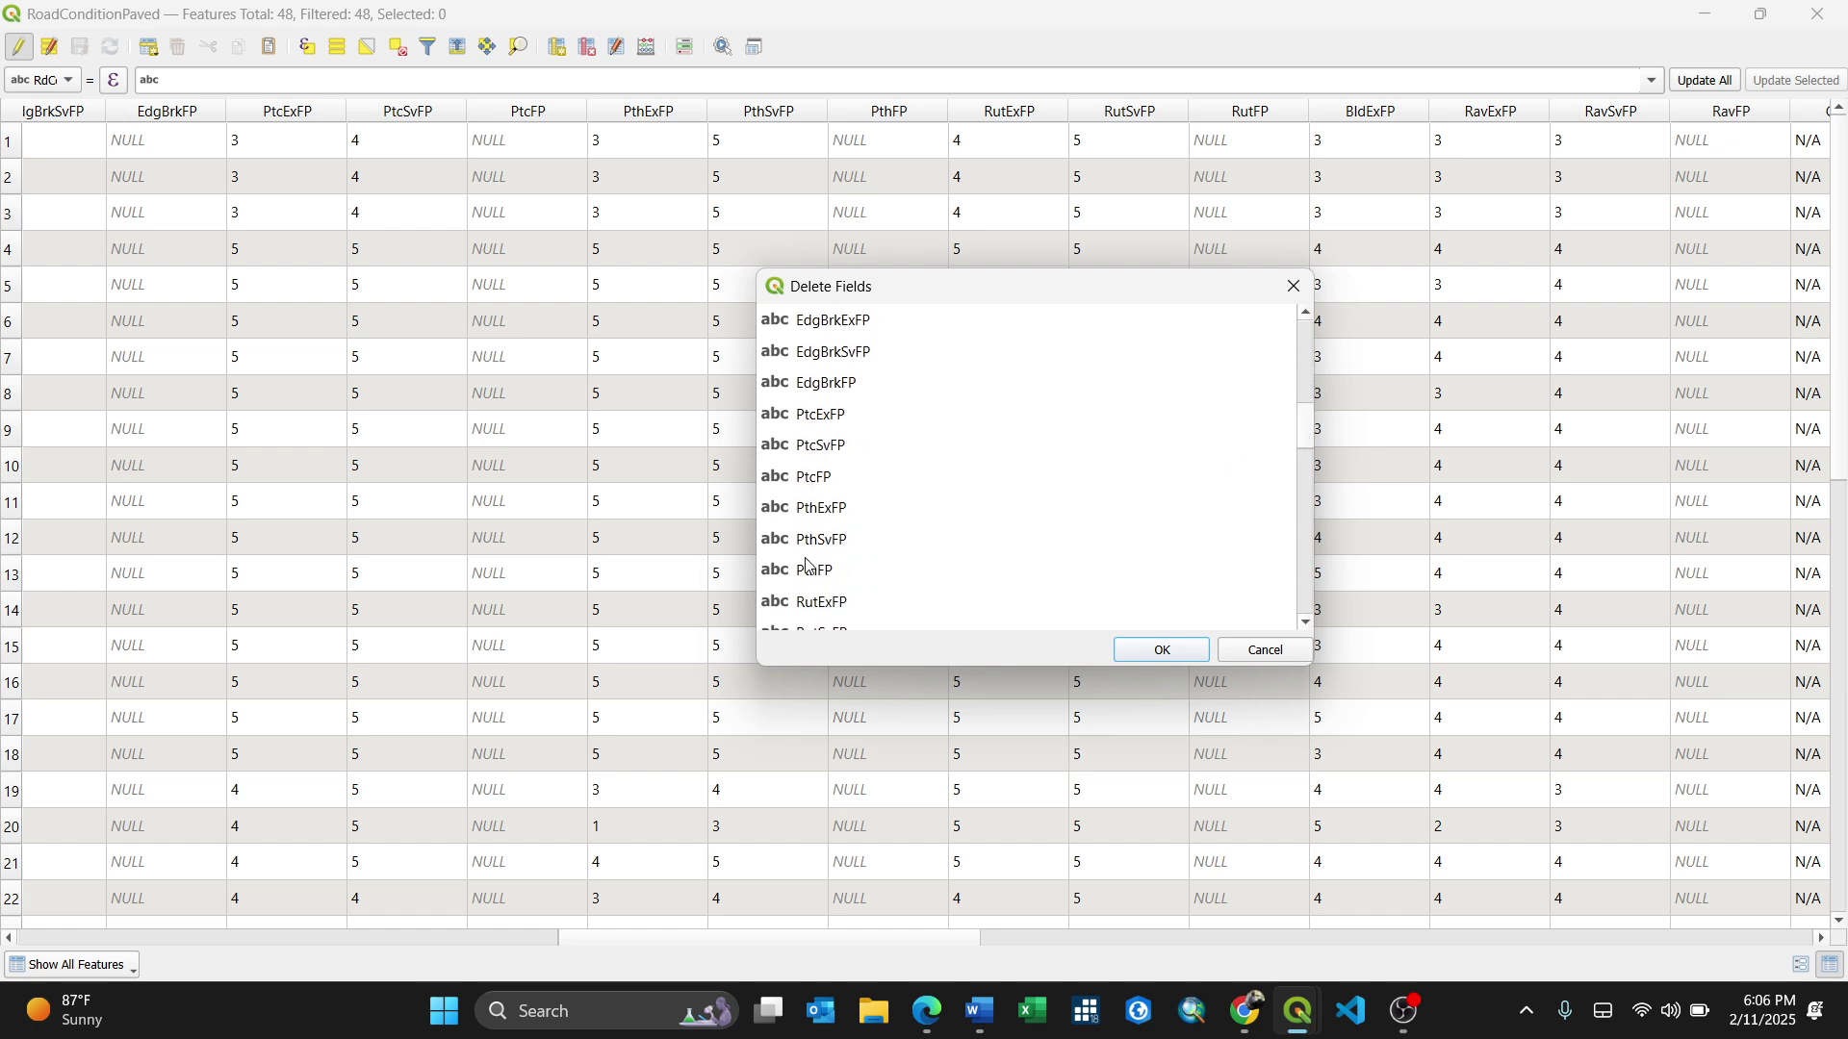
{"action": "left_click", "coordinate": [817, 540]}
{"action": "left_click", "coordinate": [821, 524], "text": "ctrl"}
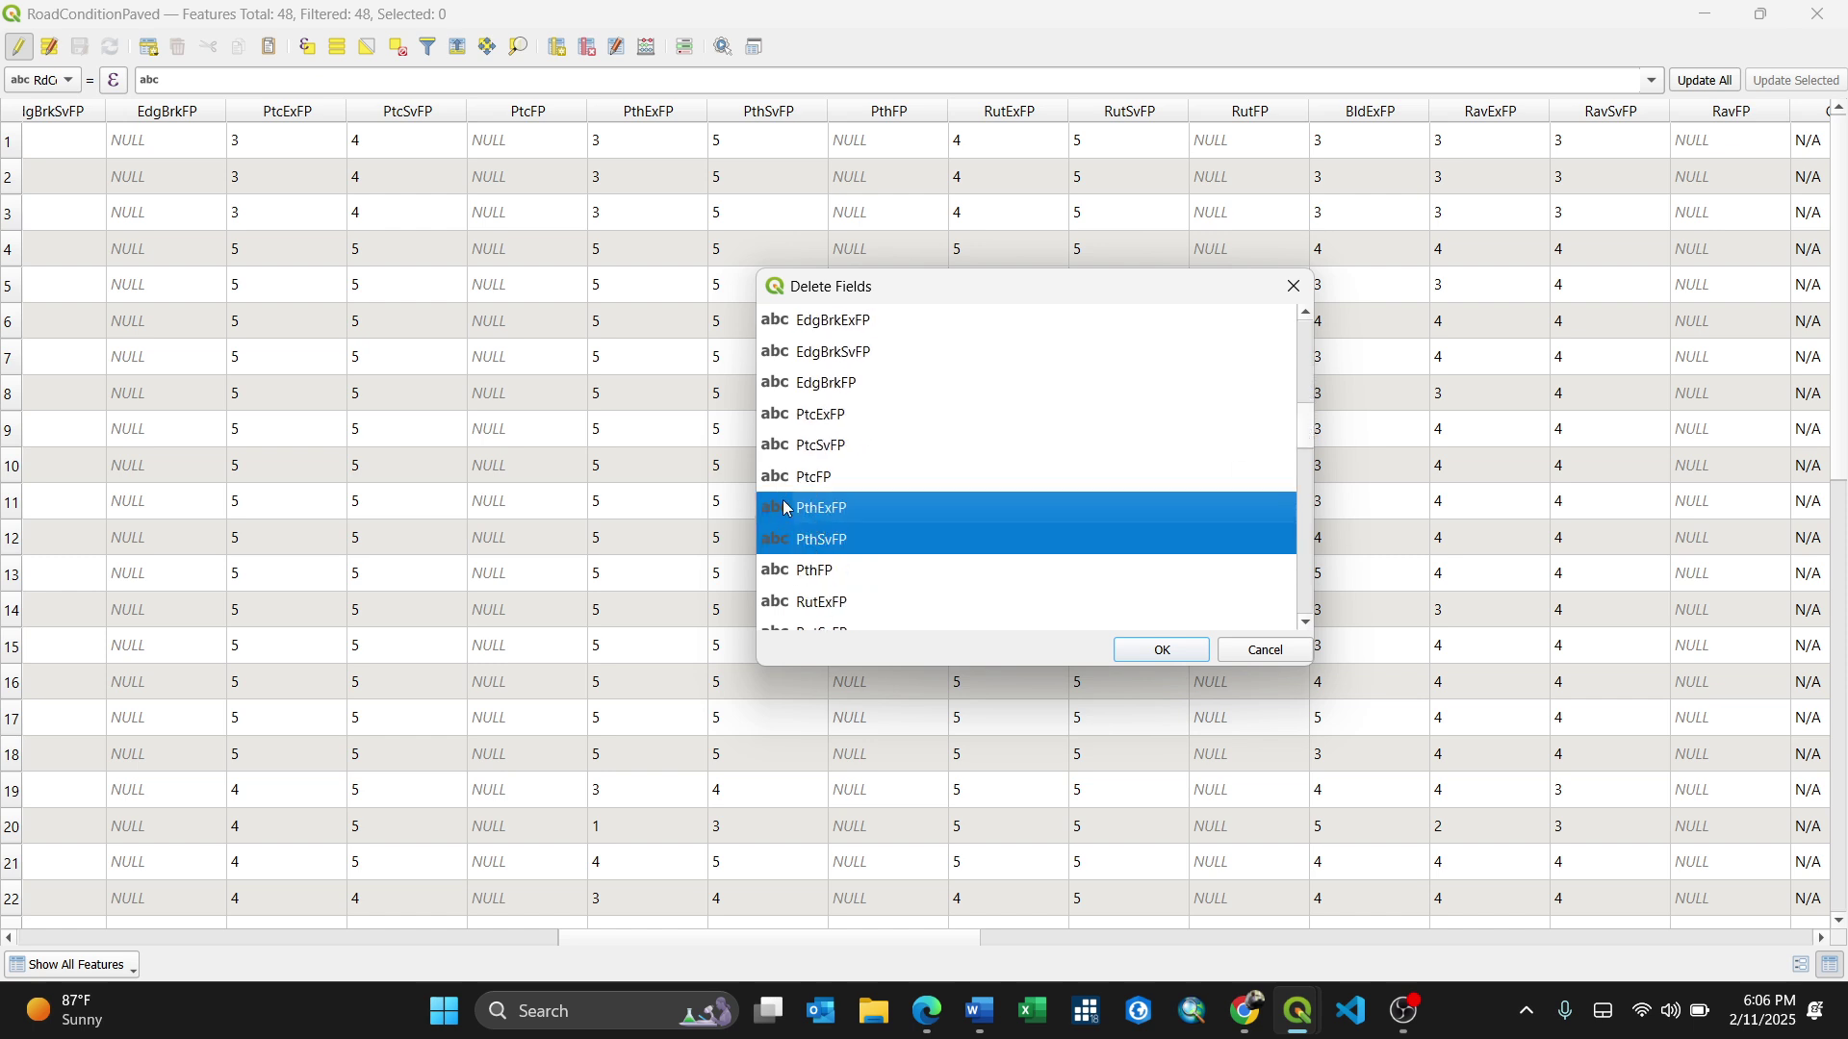
{"action": "left_click", "coordinate": [1164, 651]}
{"action": "left_click", "coordinate": [1819, 19]}
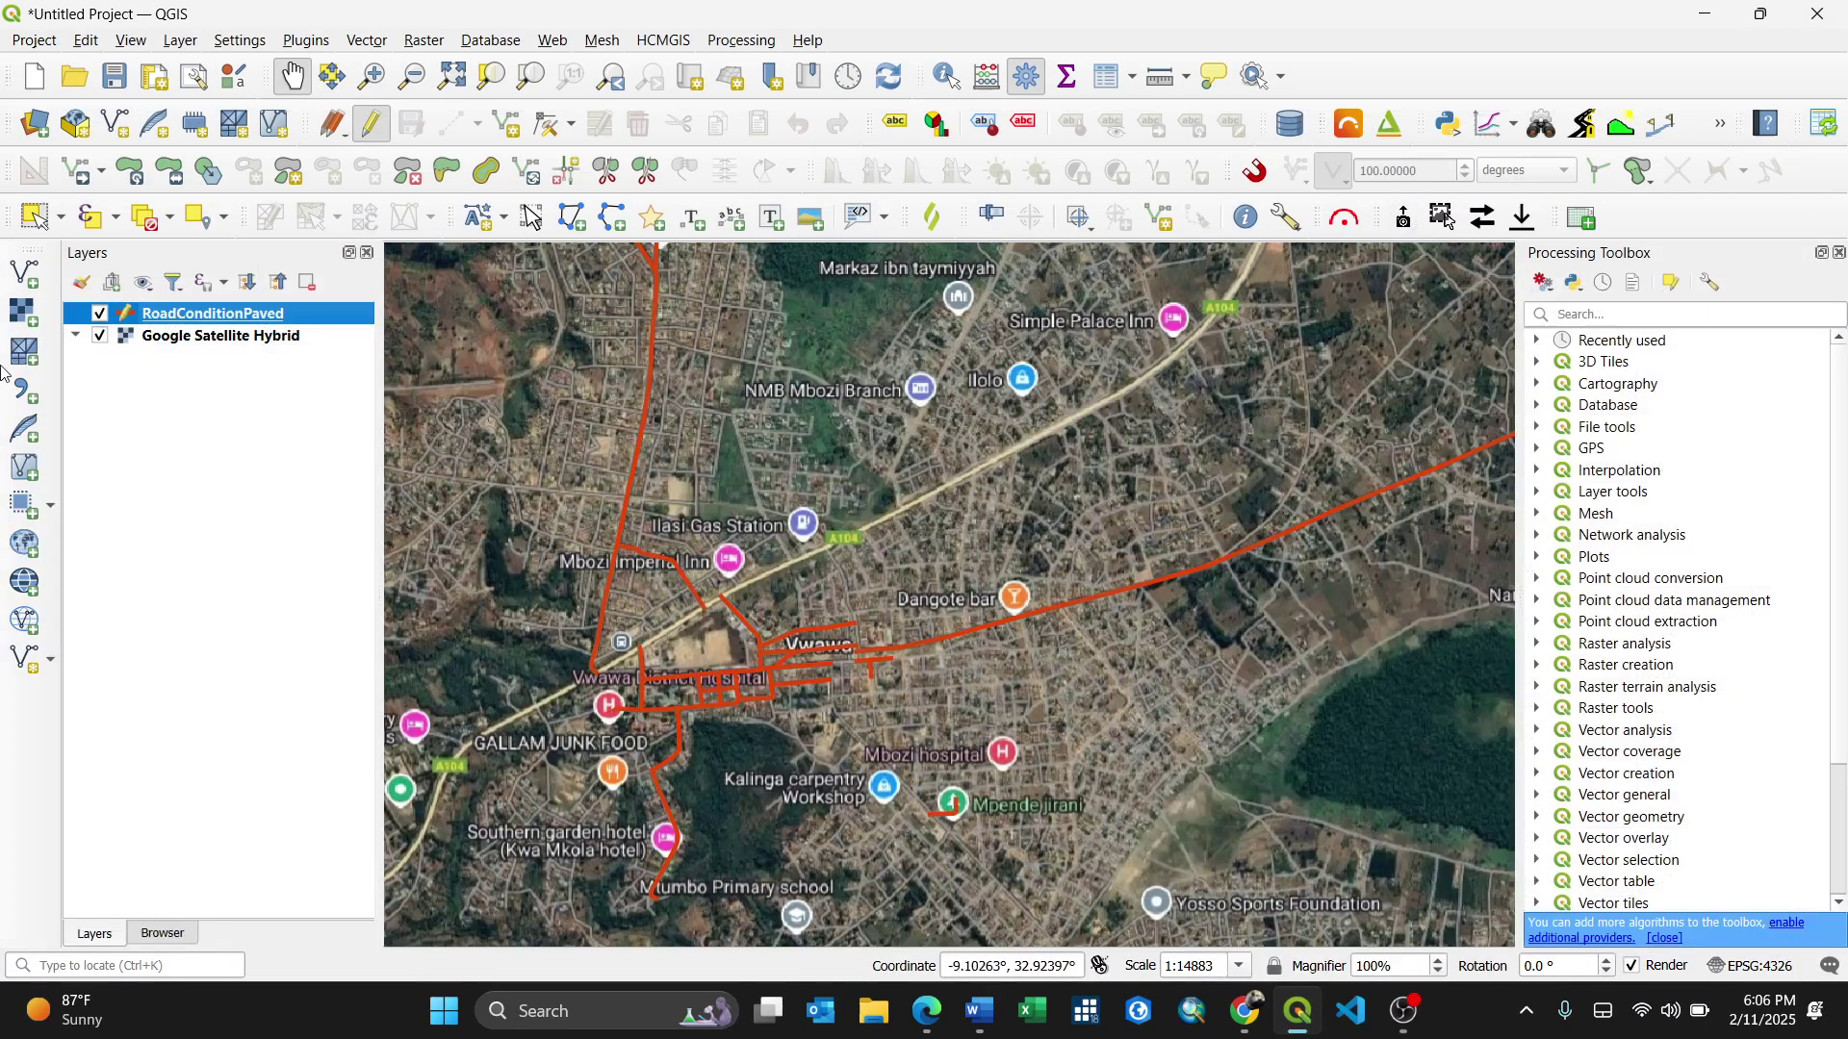
{"action": "right_click", "coordinate": [180, 316]}
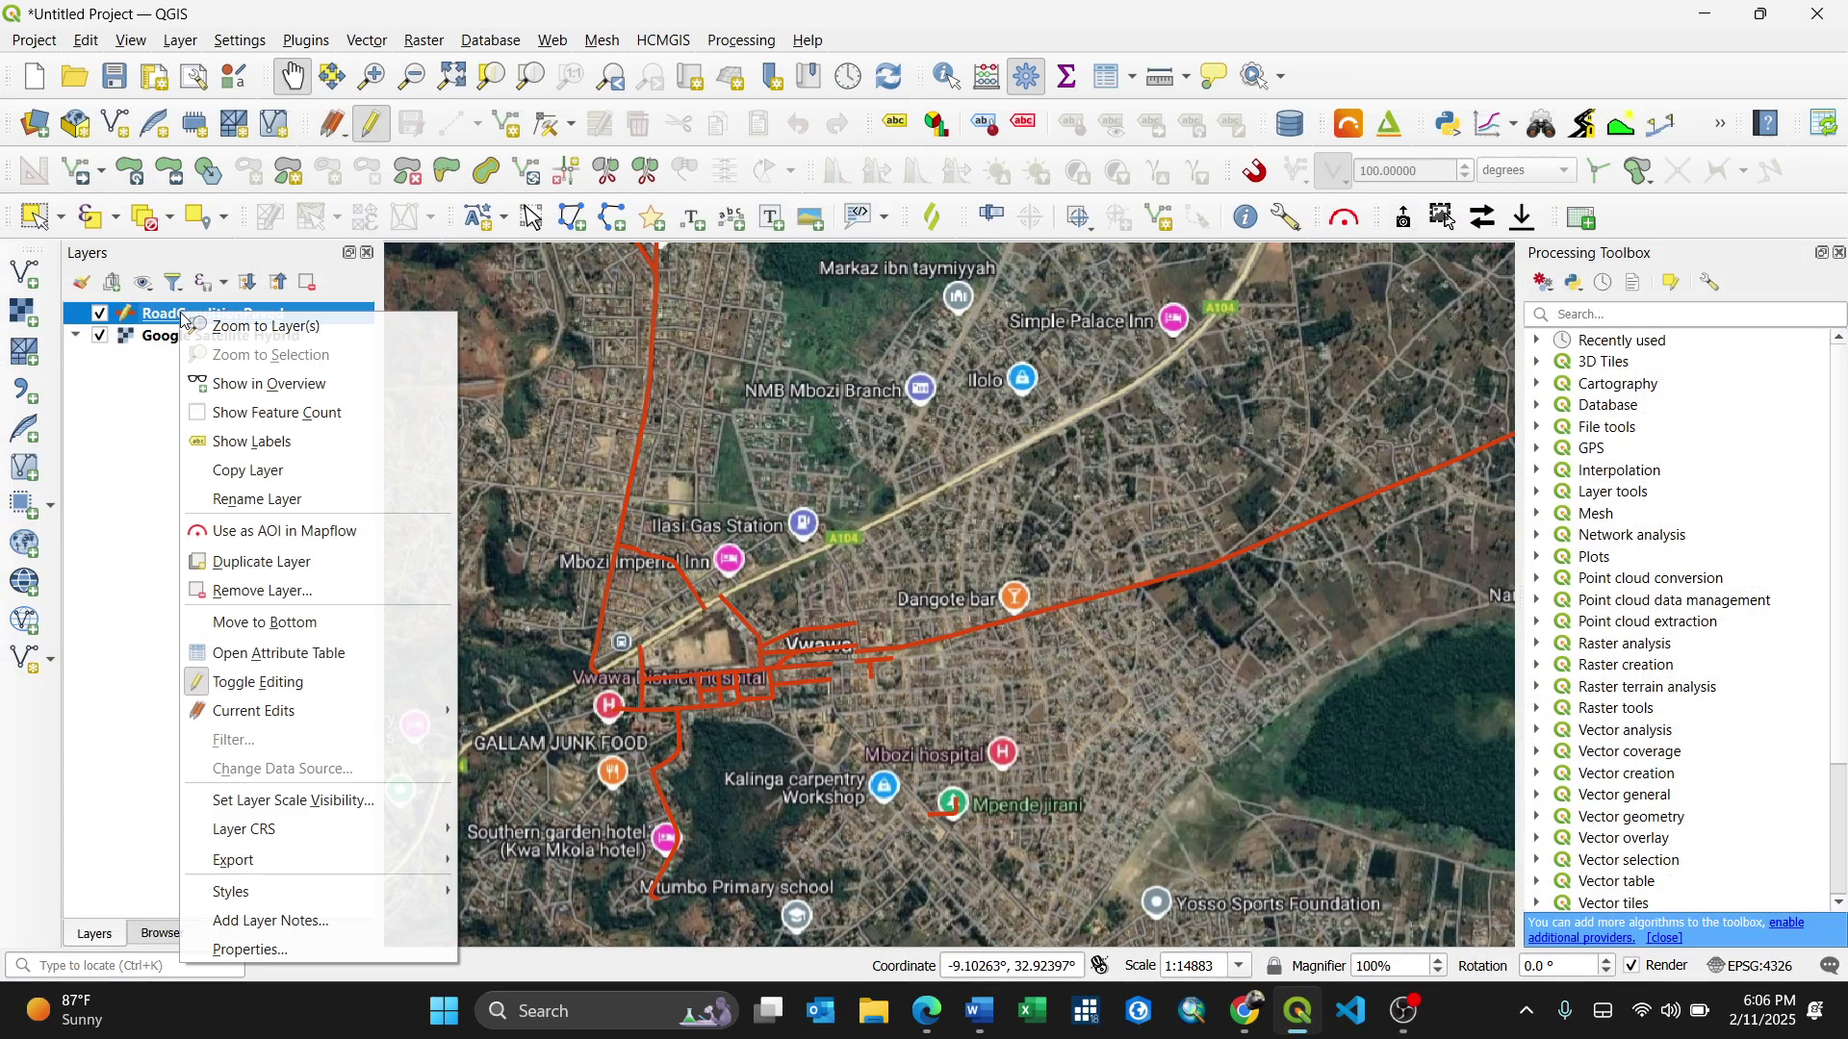
{"action": "left_click", "coordinate": [316, 950]}
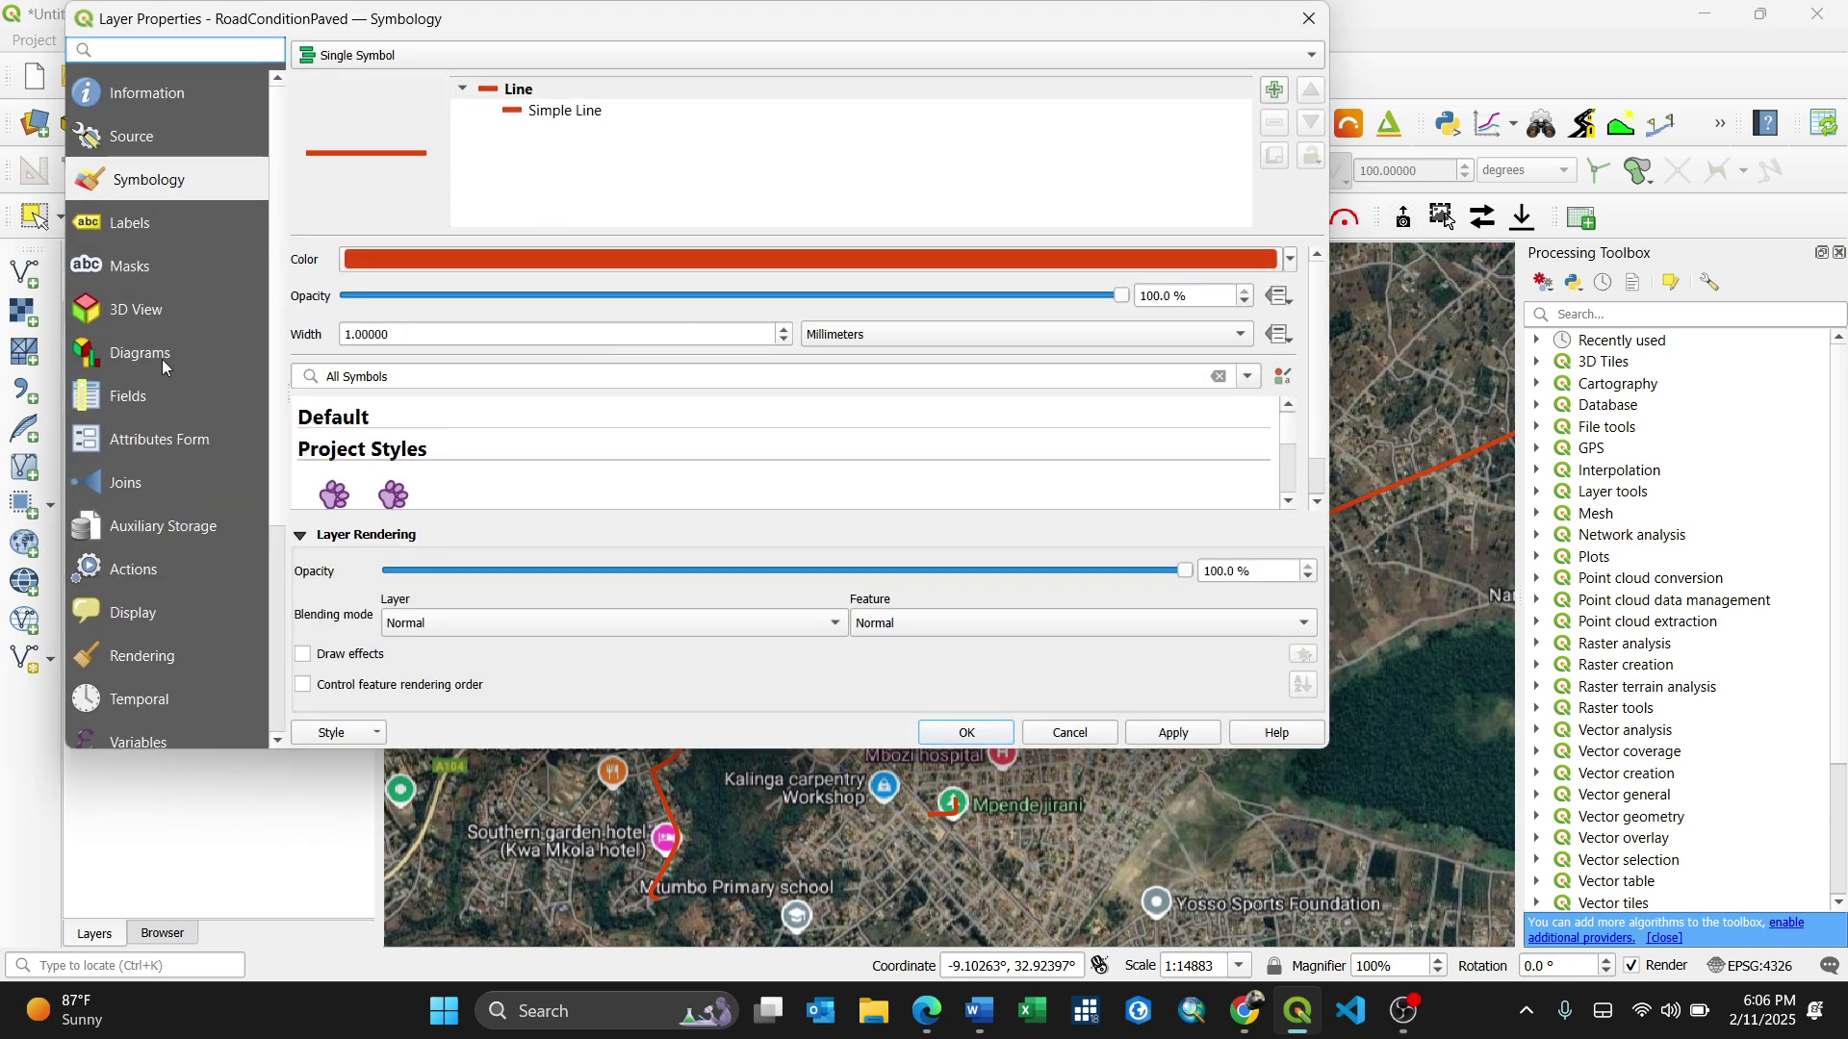
{"action": "left_click", "coordinate": [137, 402]}
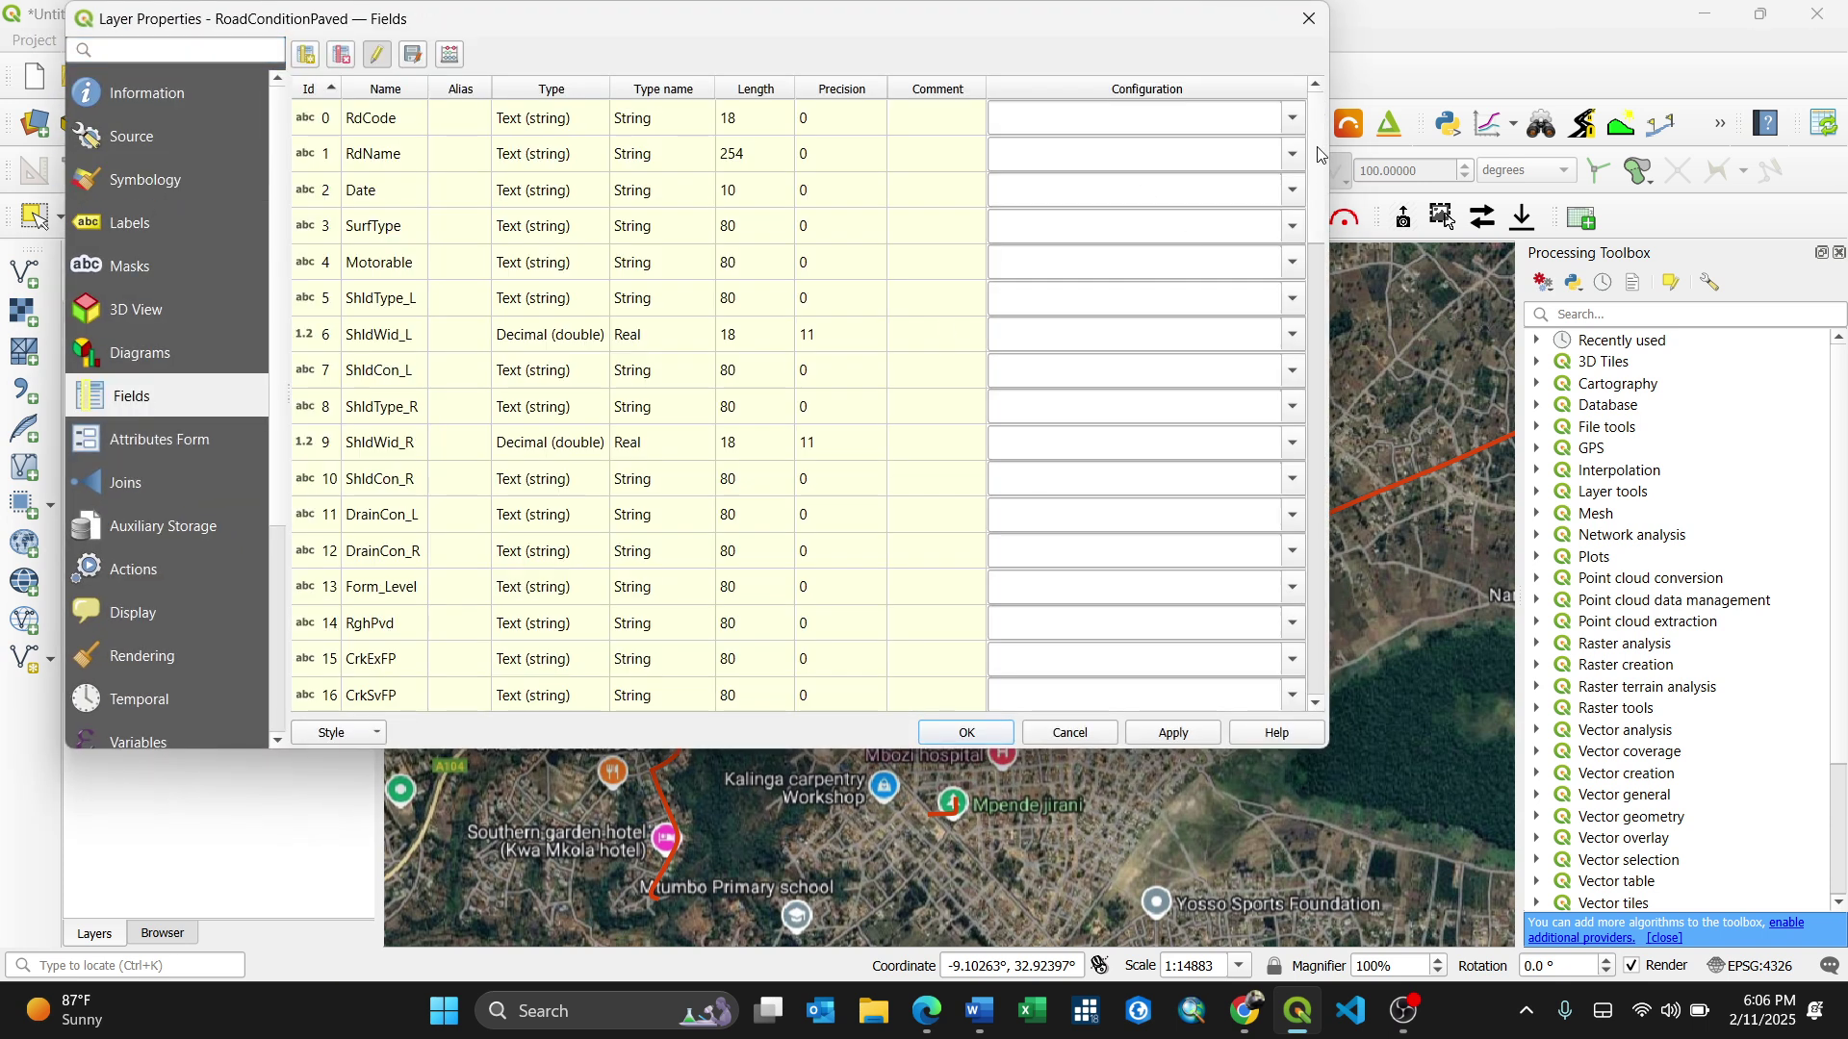
{"action": "scroll", "coordinate": [1317, 205], "scroll_direction": "down", "scroll_amount": 2}
{"action": "scroll", "coordinate": [1317, 205], "scroll_direction": "down", "scroll_amount": 3}
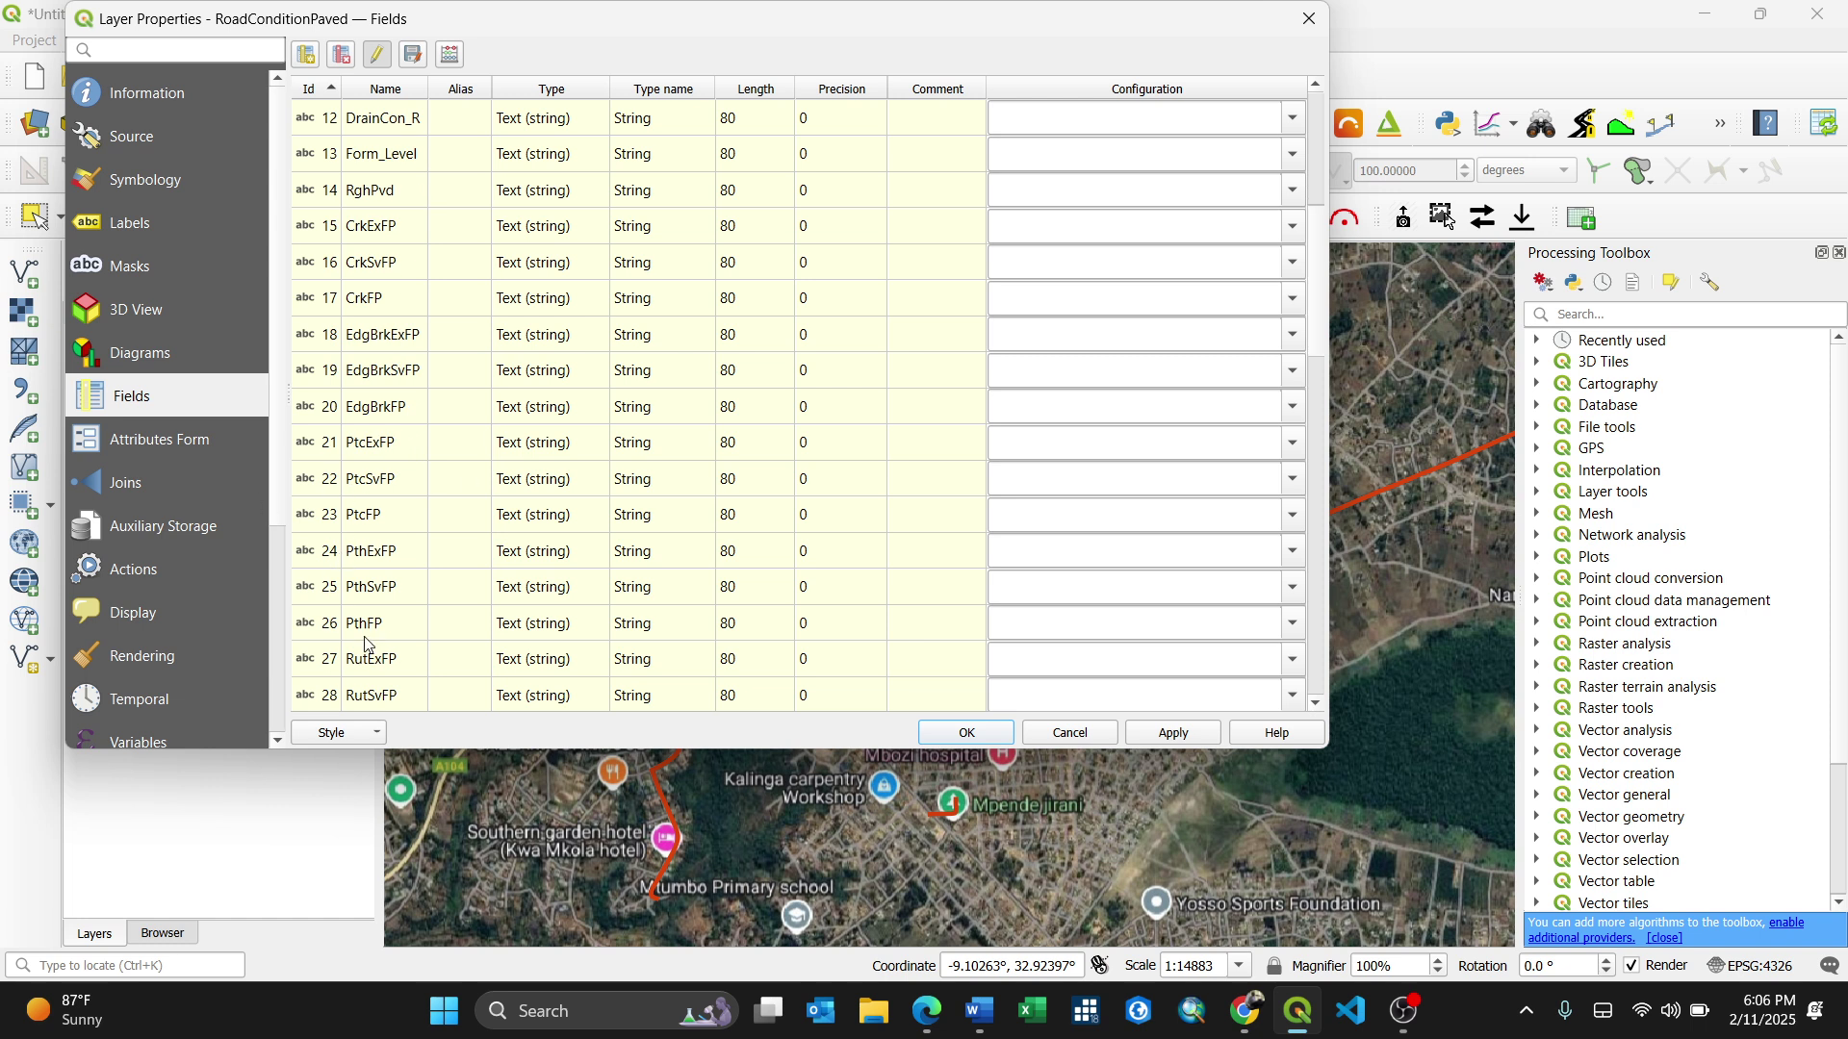
{"action": "left_click", "coordinate": [299, 627]}
{"action": "left_click", "coordinate": [317, 592]}
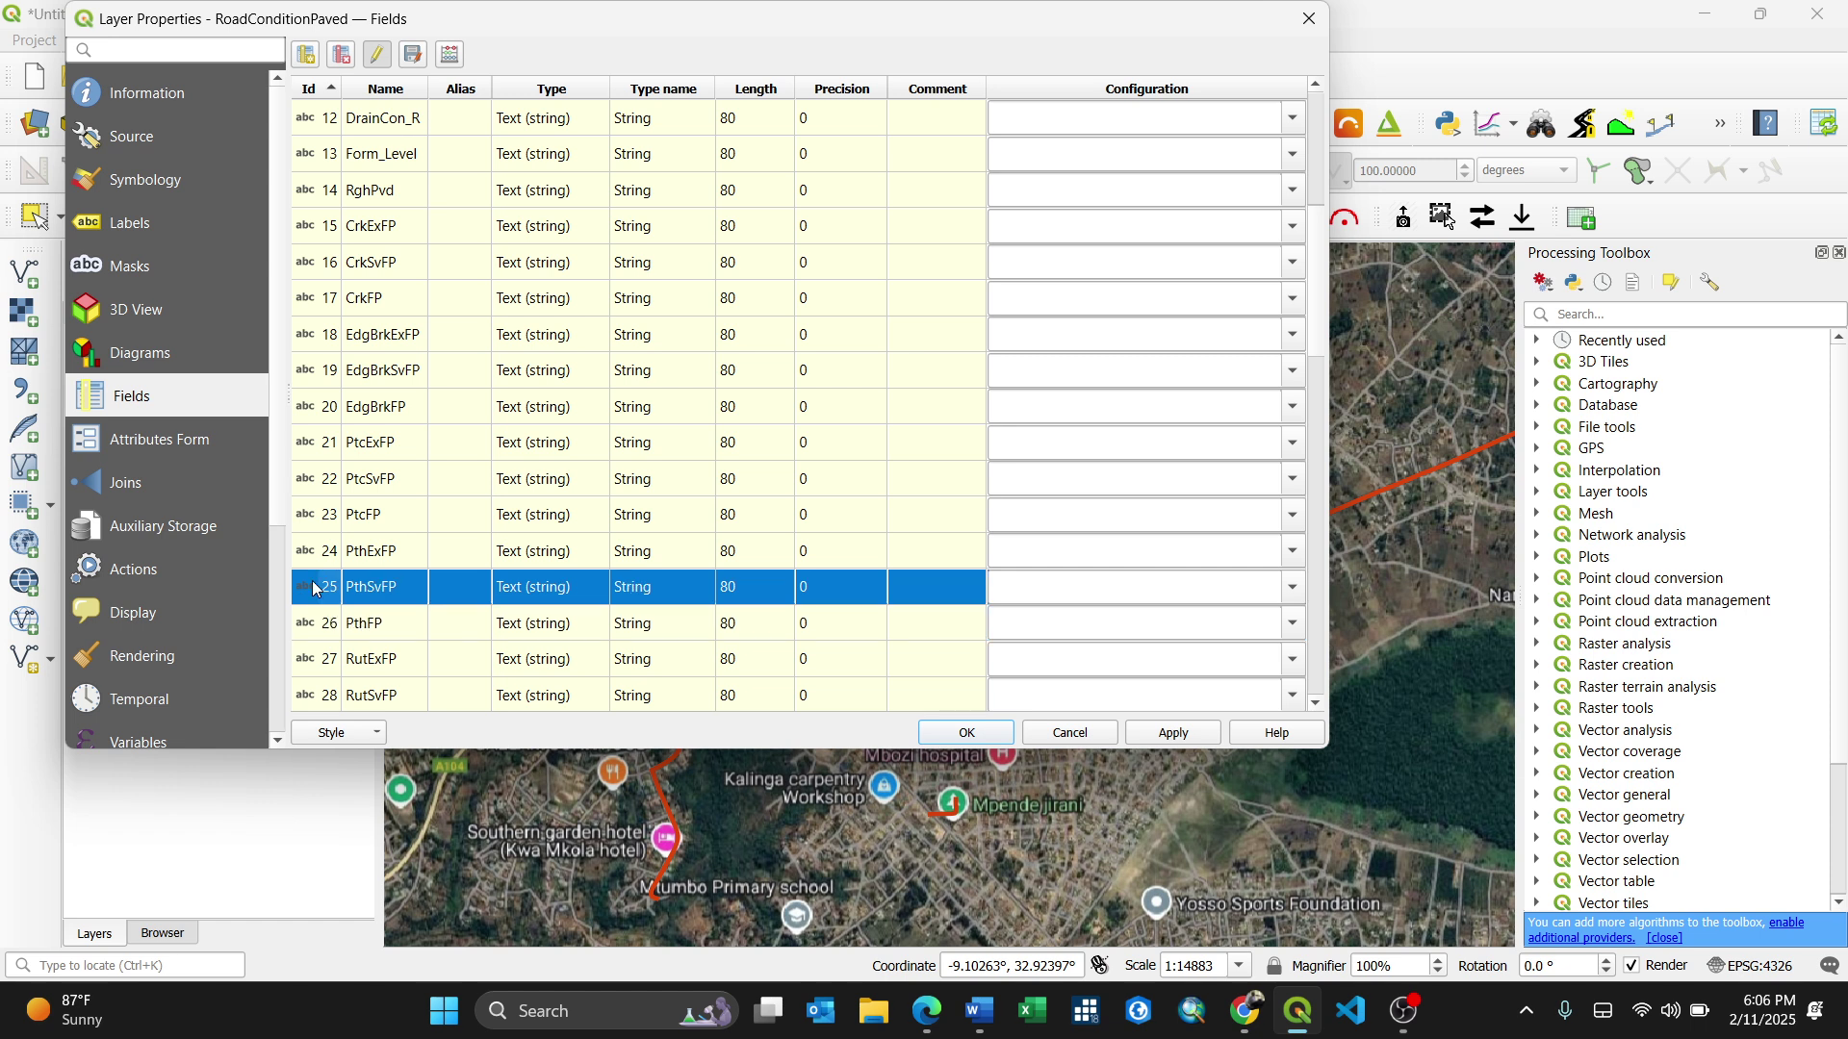
{"action": "left_click", "coordinate": [310, 556]}
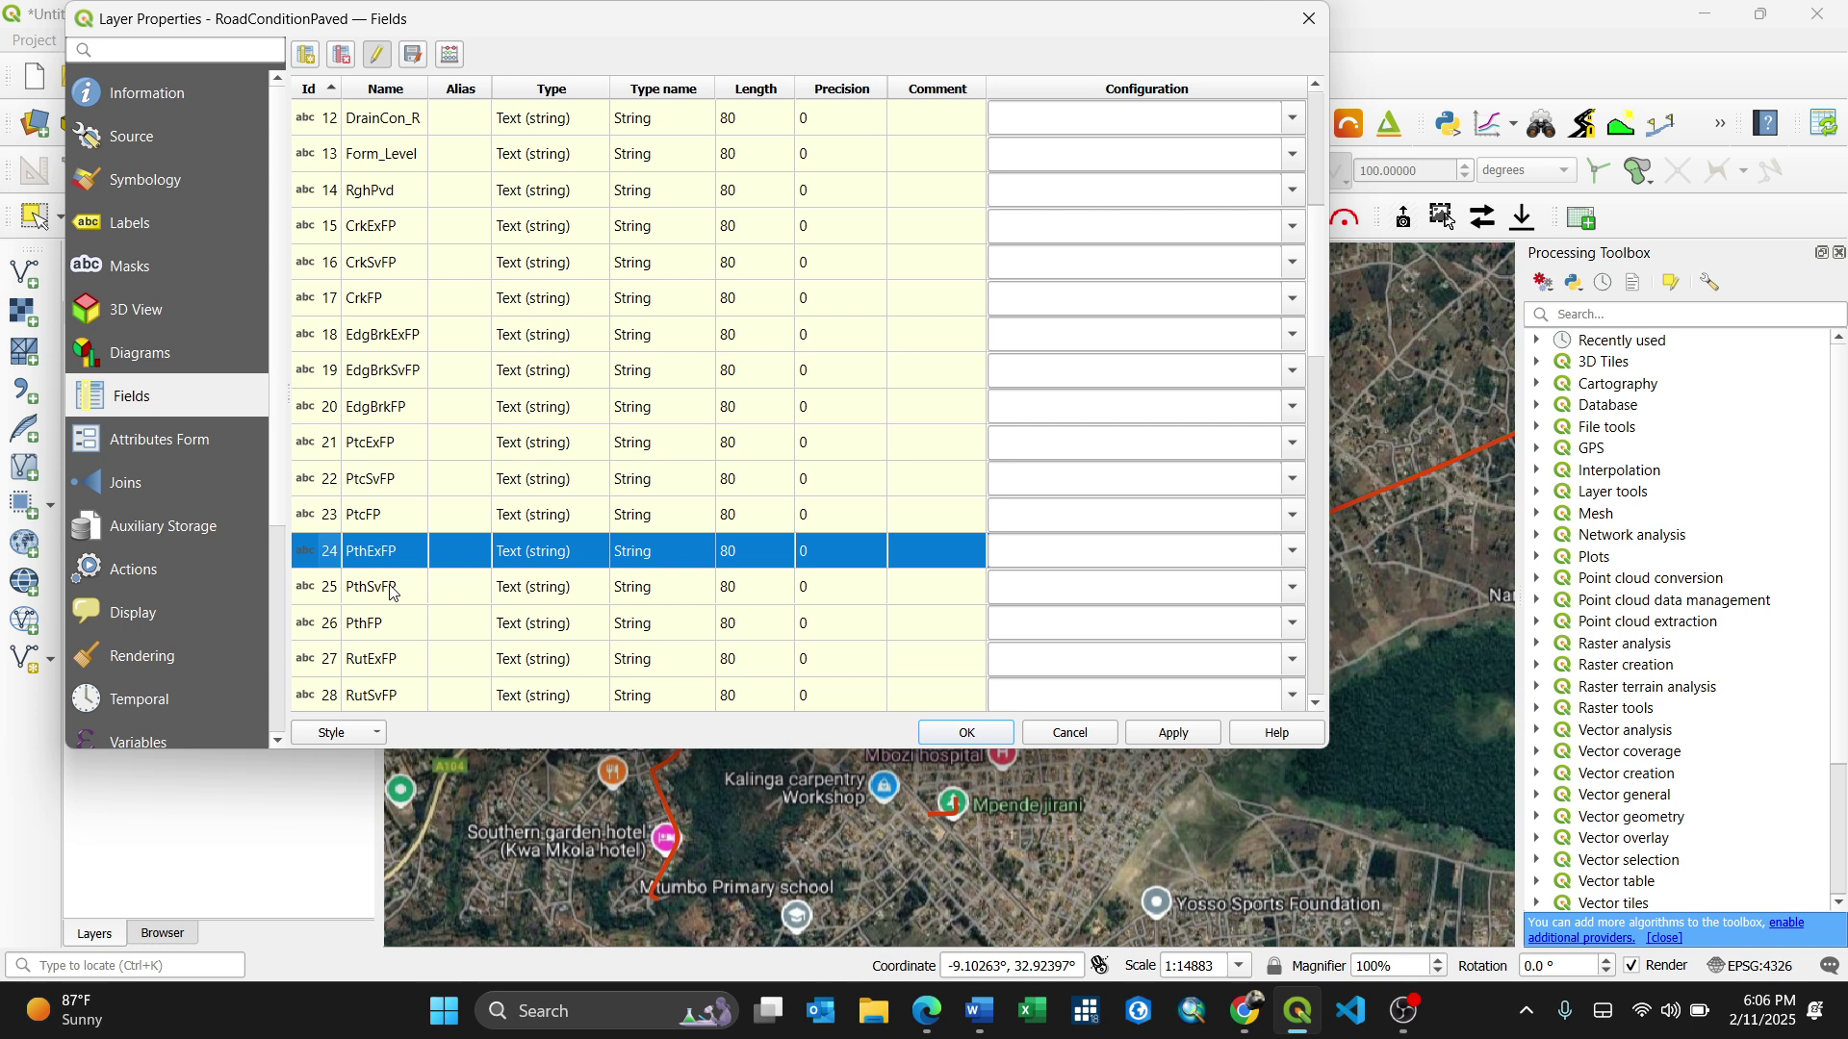
{"action": "left_click", "coordinate": [319, 593]}
{"action": "left_click", "coordinate": [318, 628]}
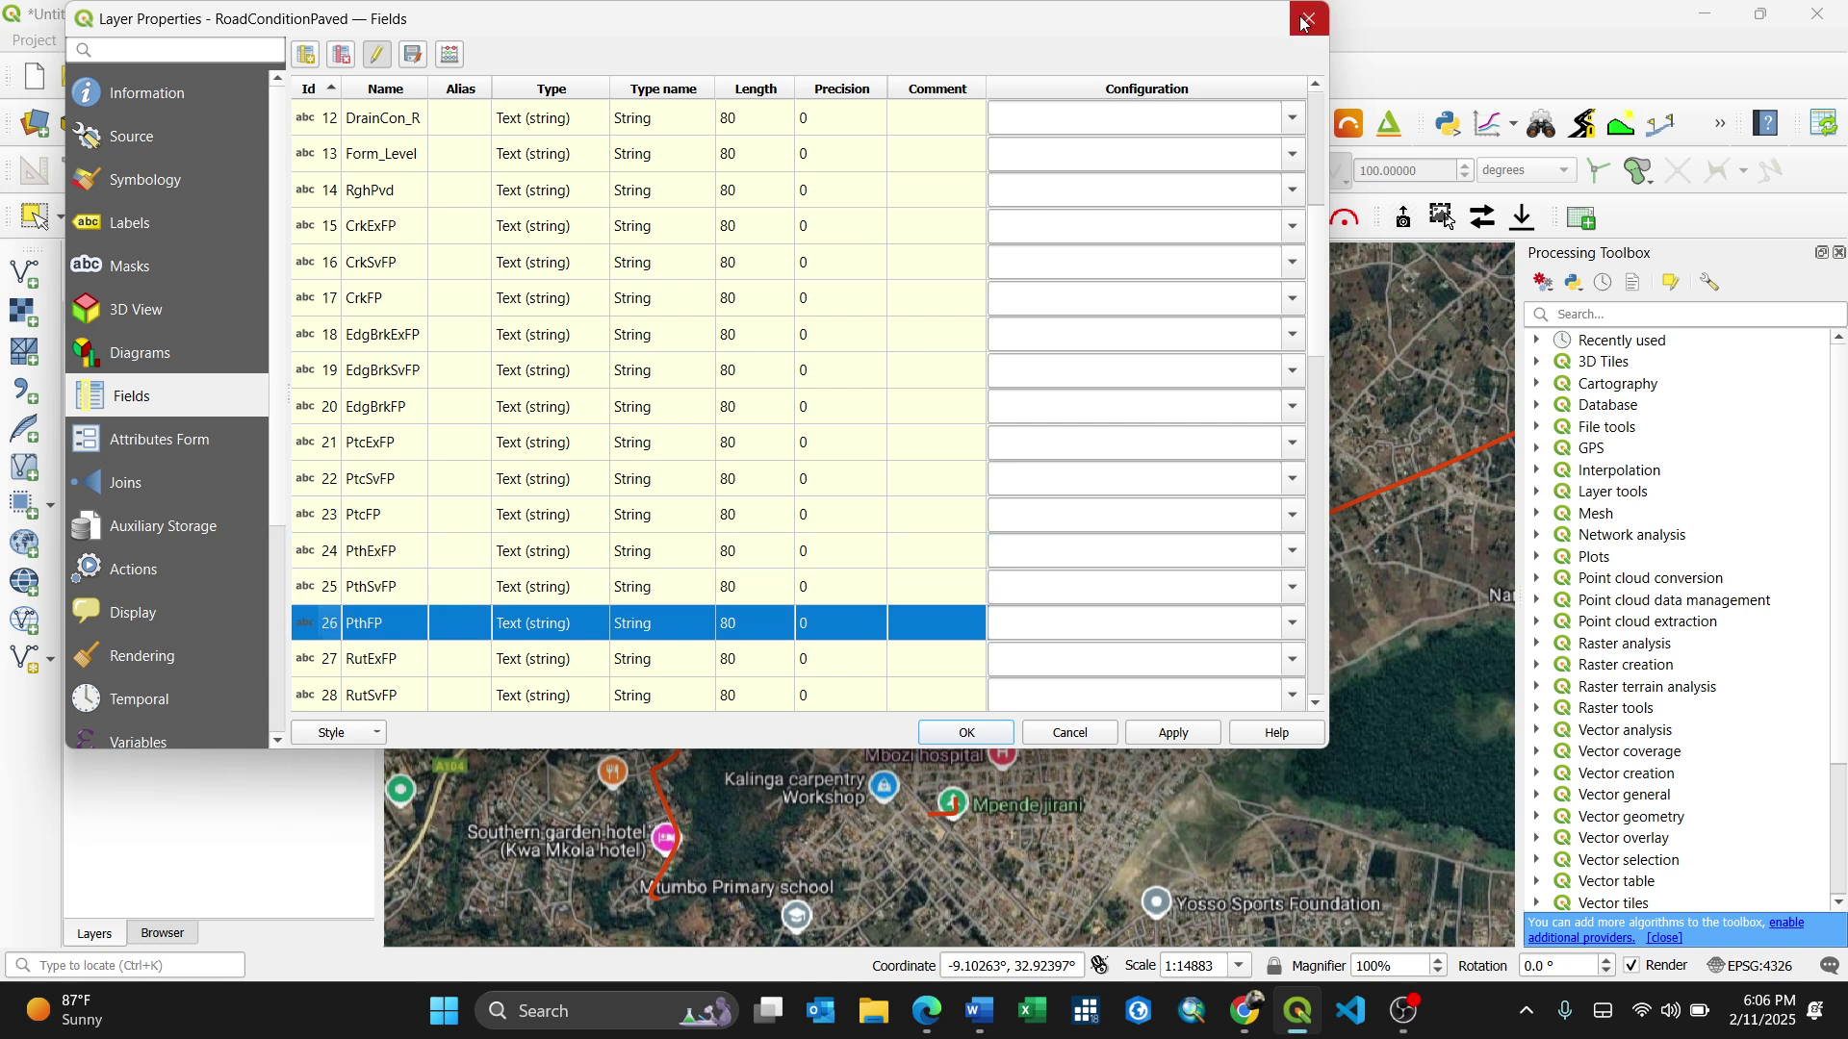
{"action": "left_click_drag", "start_coordinate": [1057, 28], "coordinate": [1180, 128]}
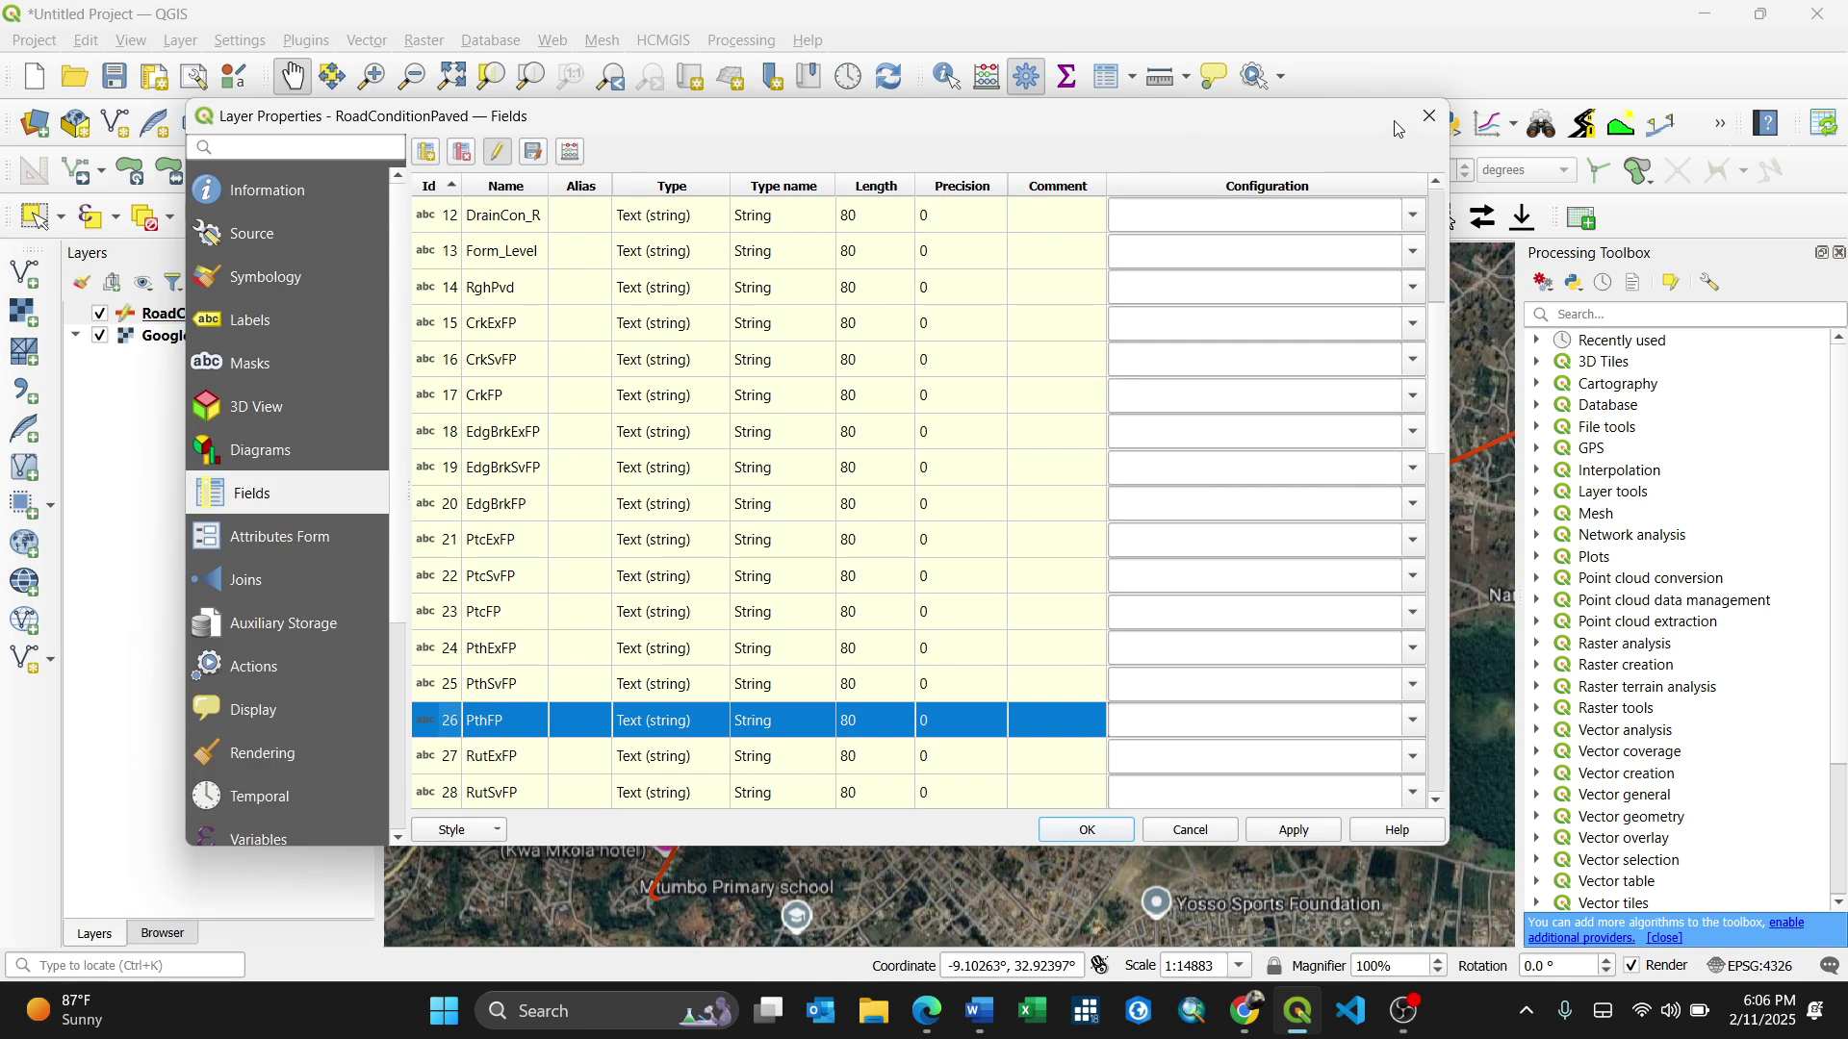
{"action": "left_click", "coordinate": [1429, 116]}
- Open the Field Calculator from RoadConditionPaved's attribute table and display the to_int function help
{"action": "left_click", "coordinate": [221, 302]}
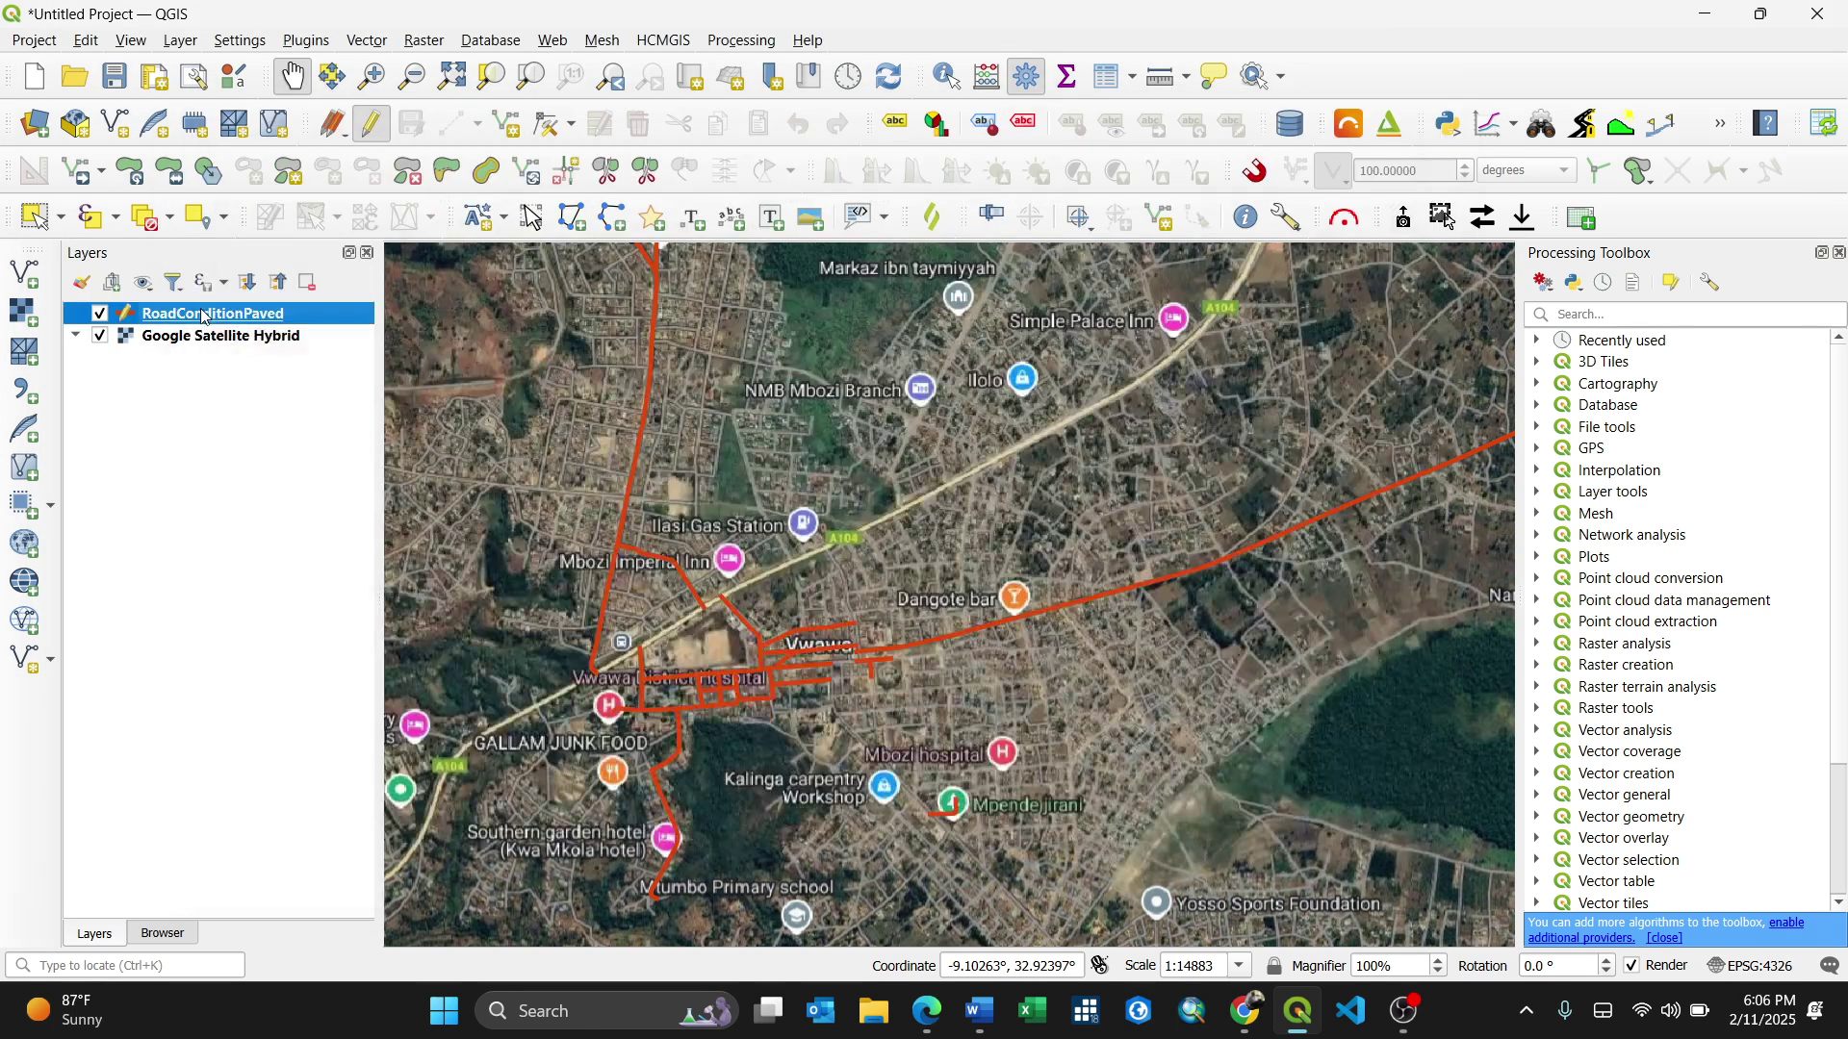
{"action": "left_click", "coordinate": [1112, 77]}
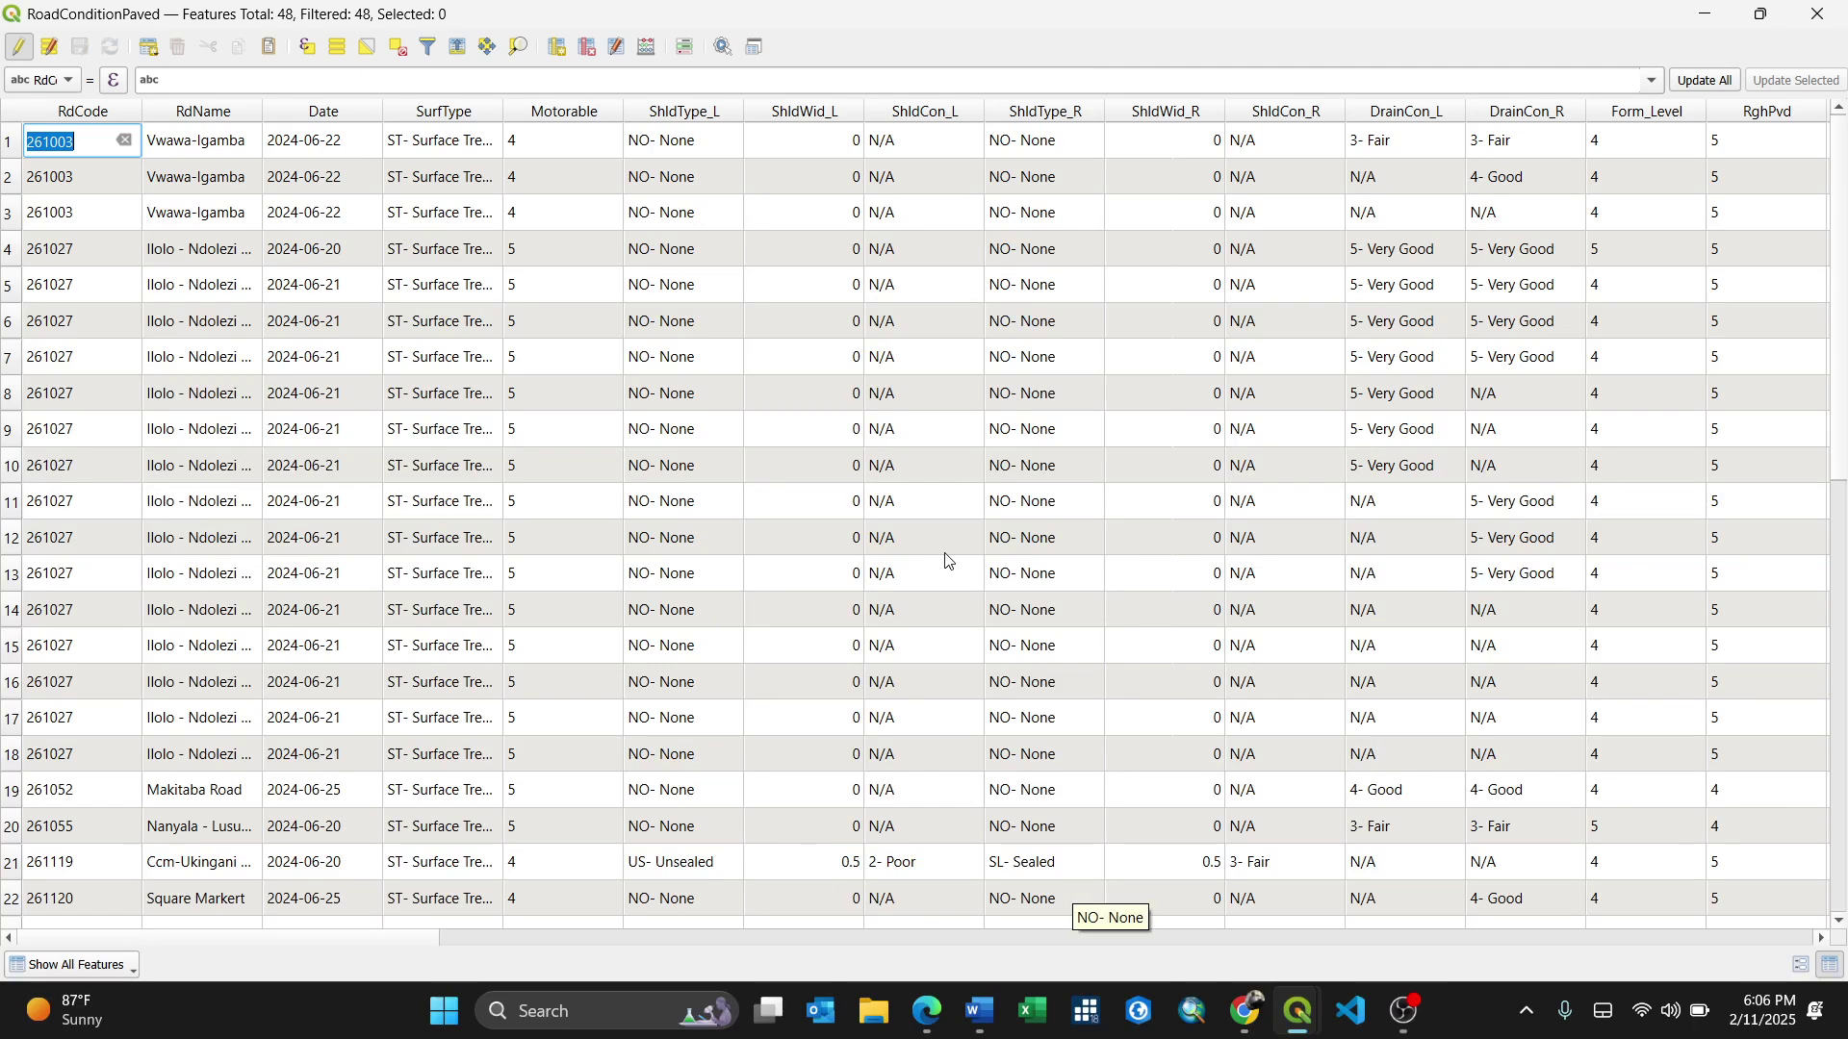
{"action": "left_click", "coordinate": [648, 50]}
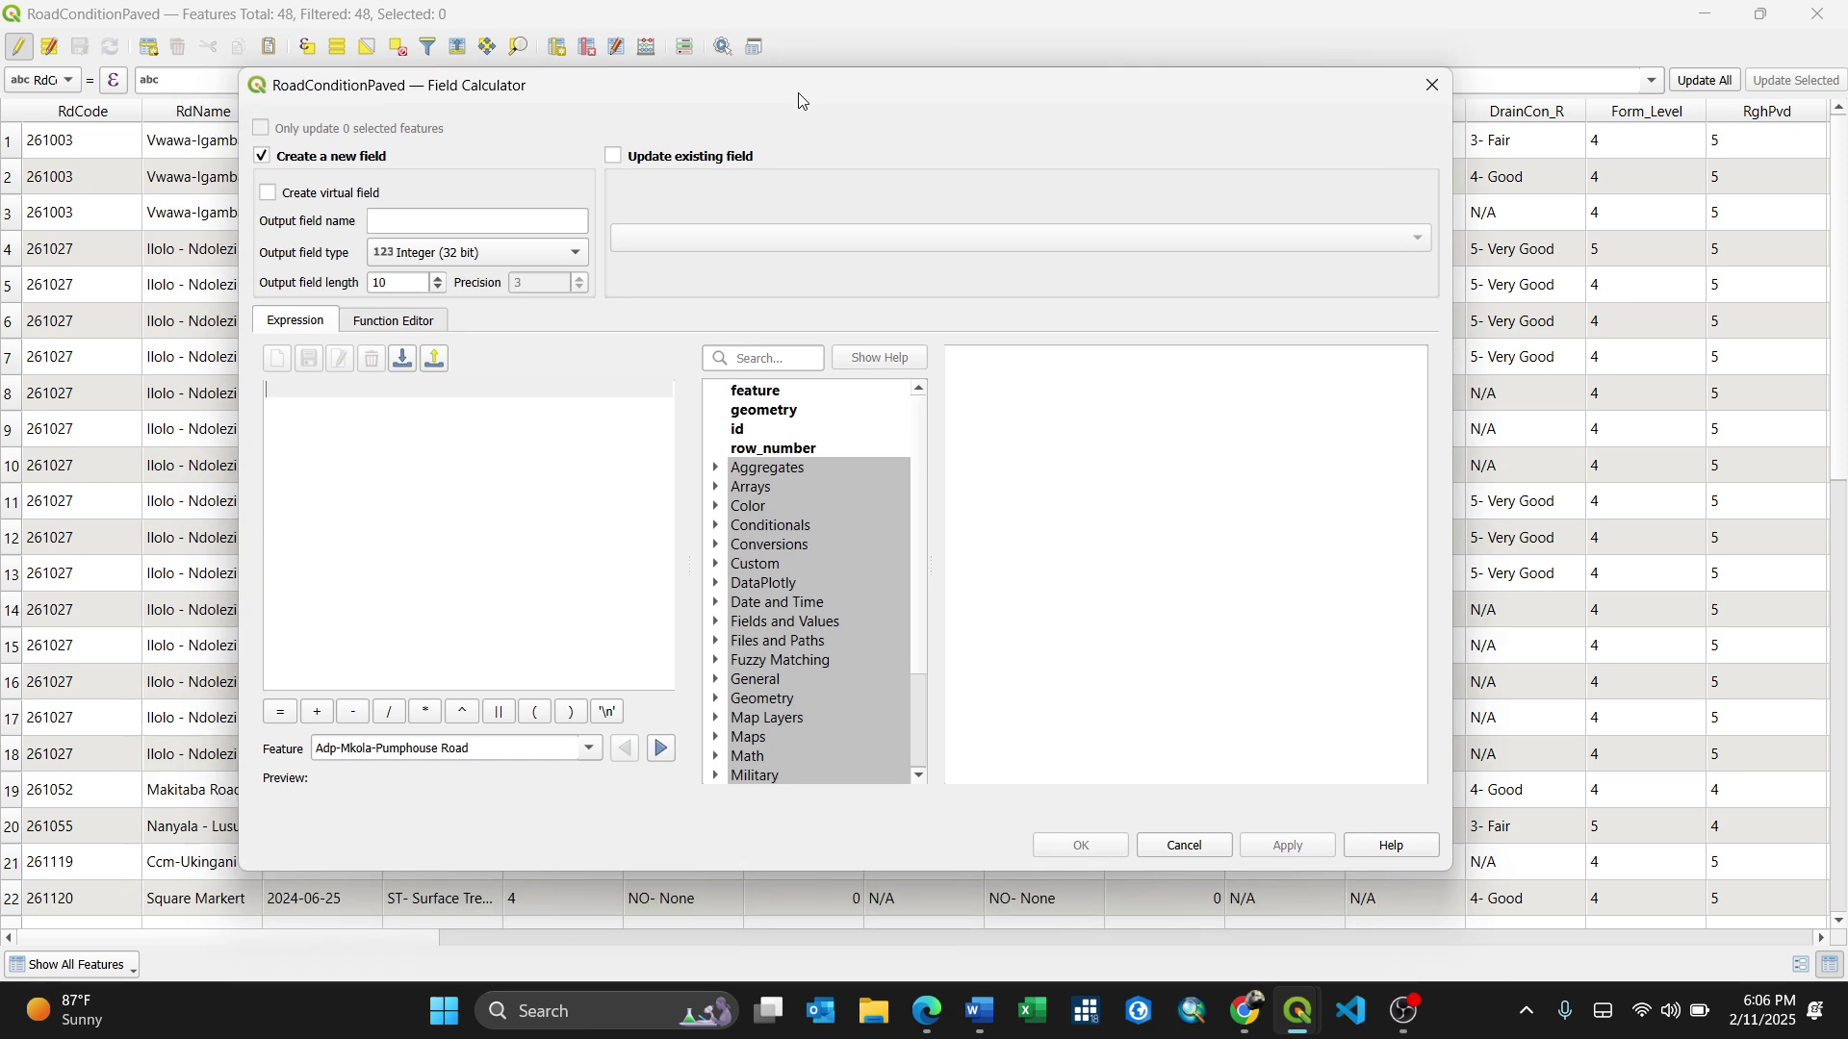
{"action": "left_click", "coordinate": [760, 356]}
{"action": "type", "text": "to_in"}
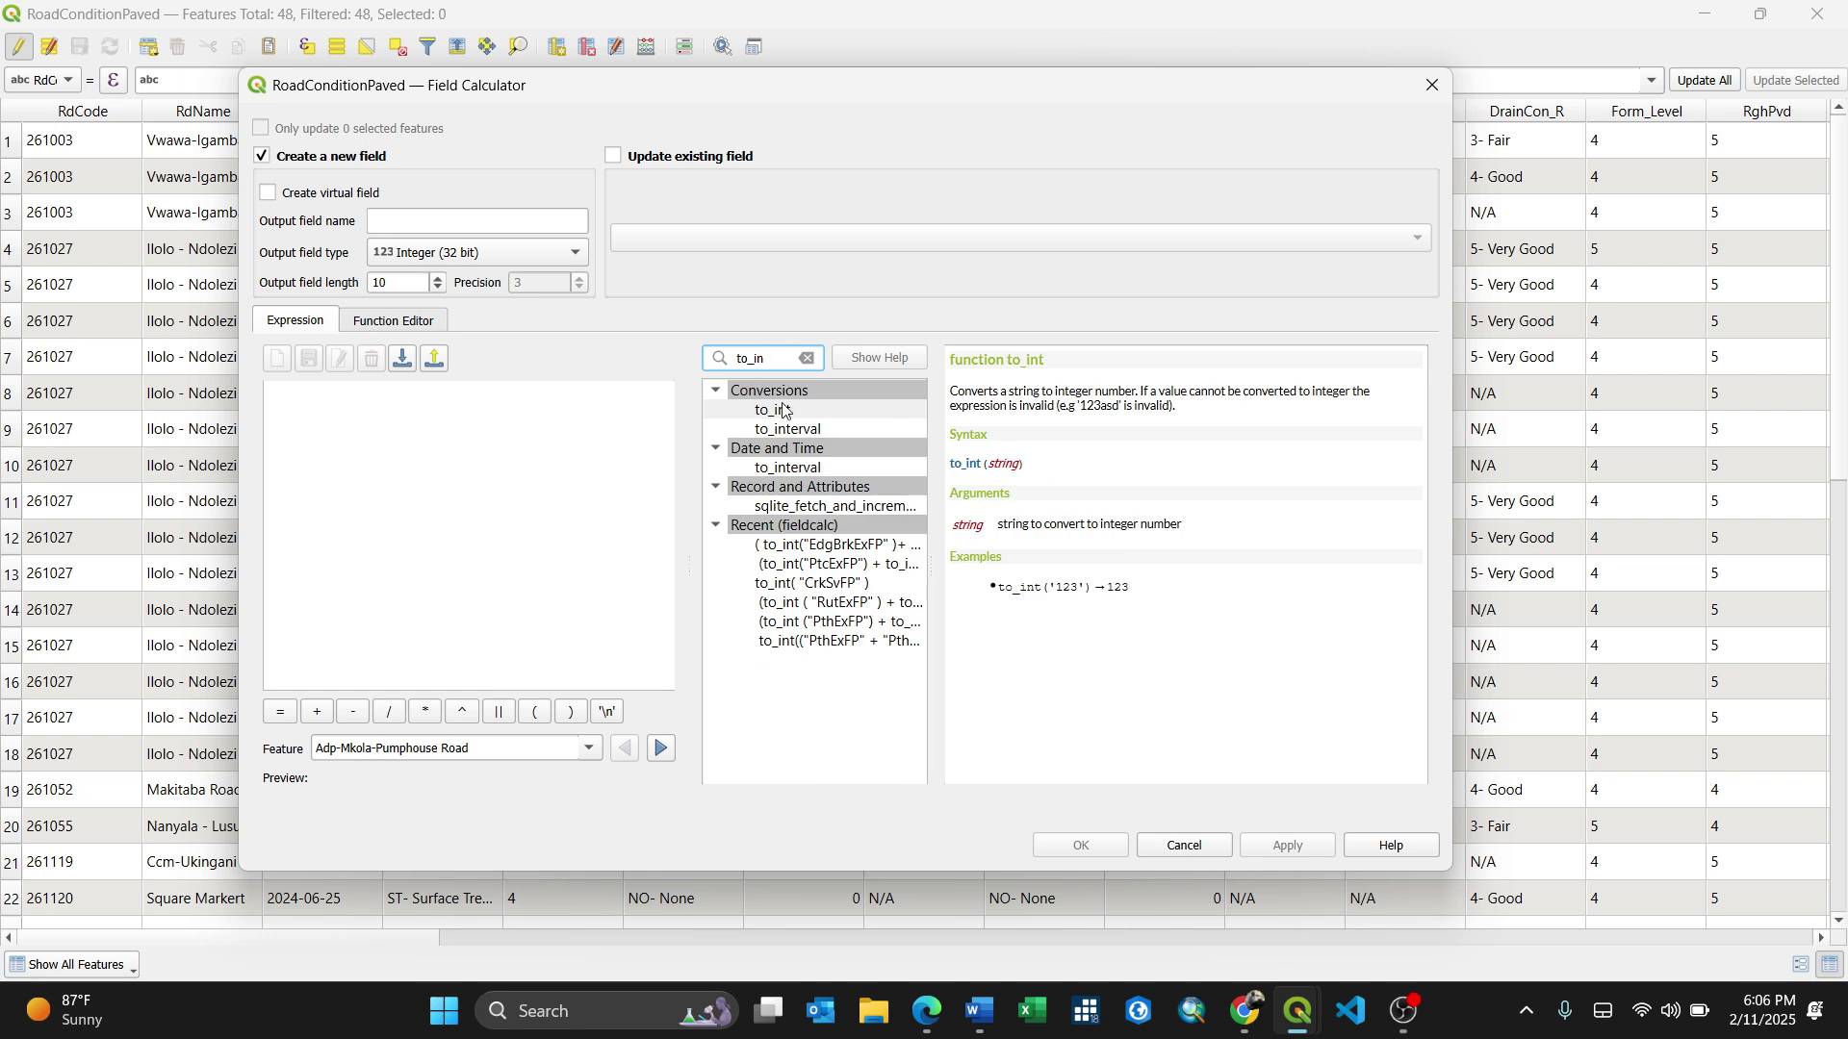
{"action": "left_click", "coordinate": [784, 411]}
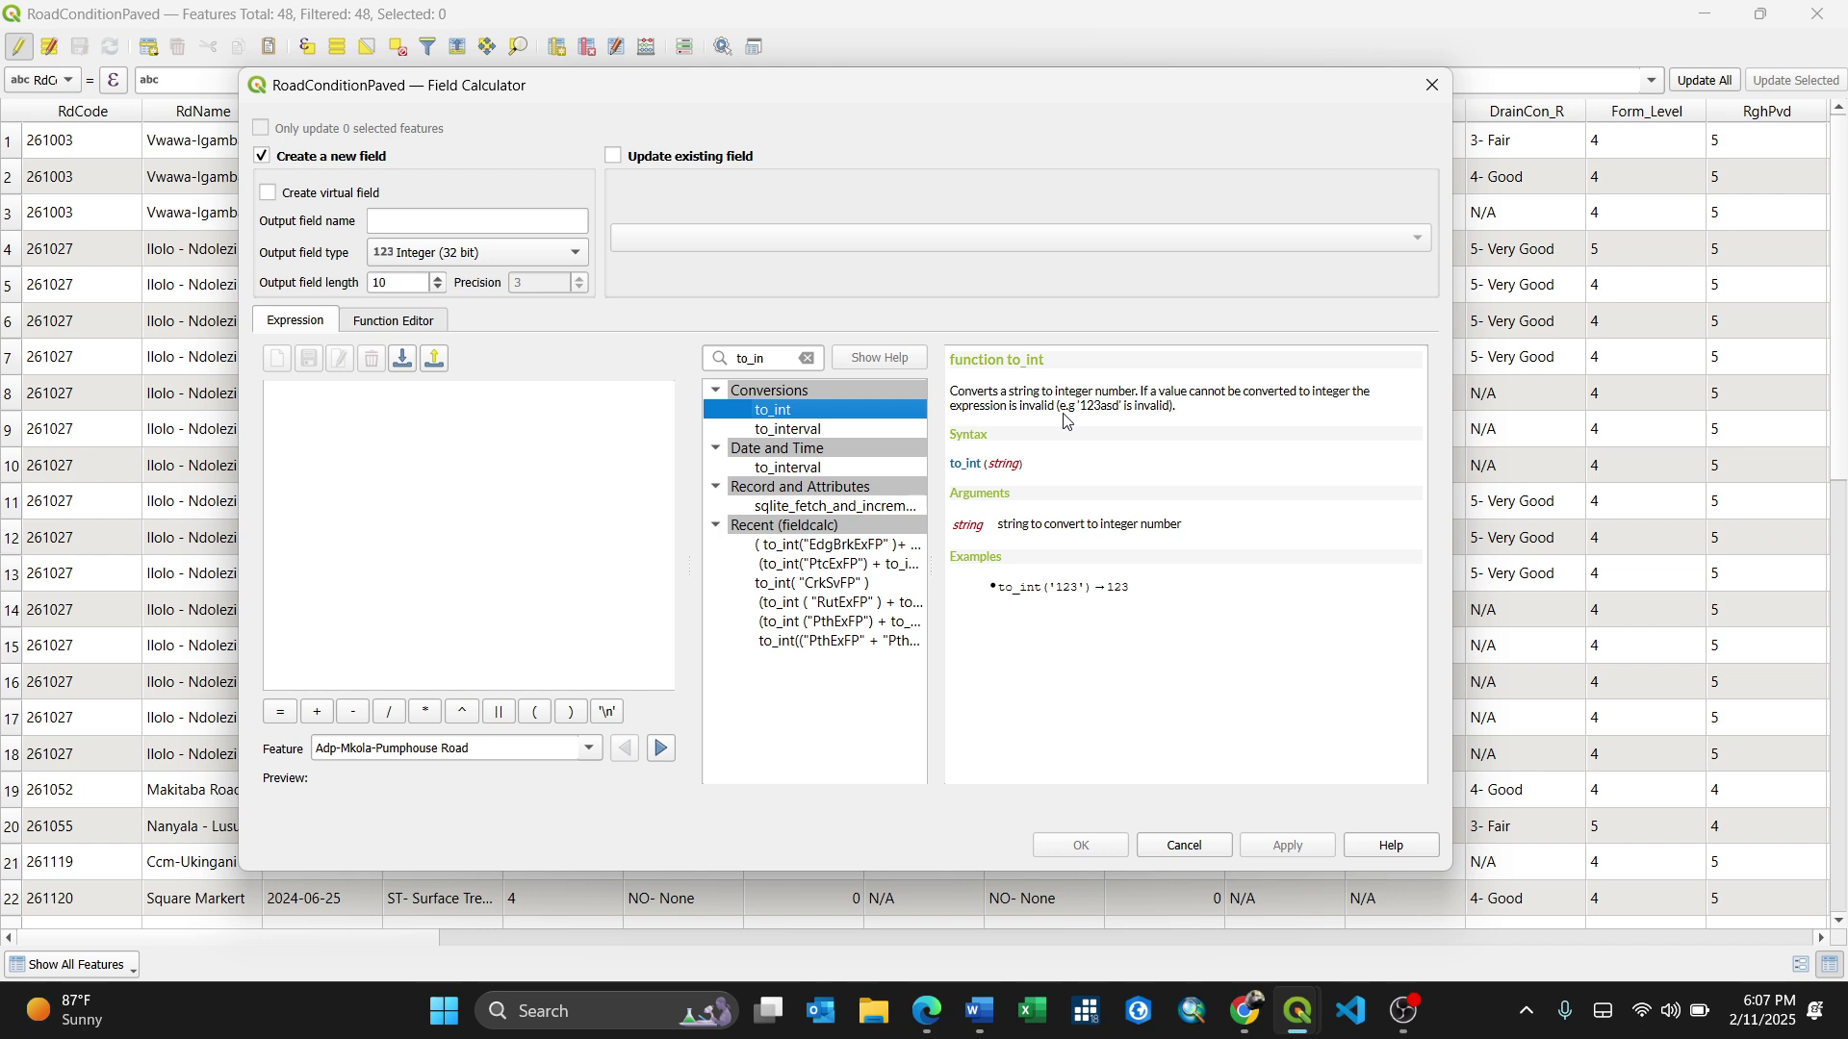
- Check the to_int definition in the Word note, then return to the Field Calculator's expression box
{"action": "left_click", "coordinate": [979, 1010]}
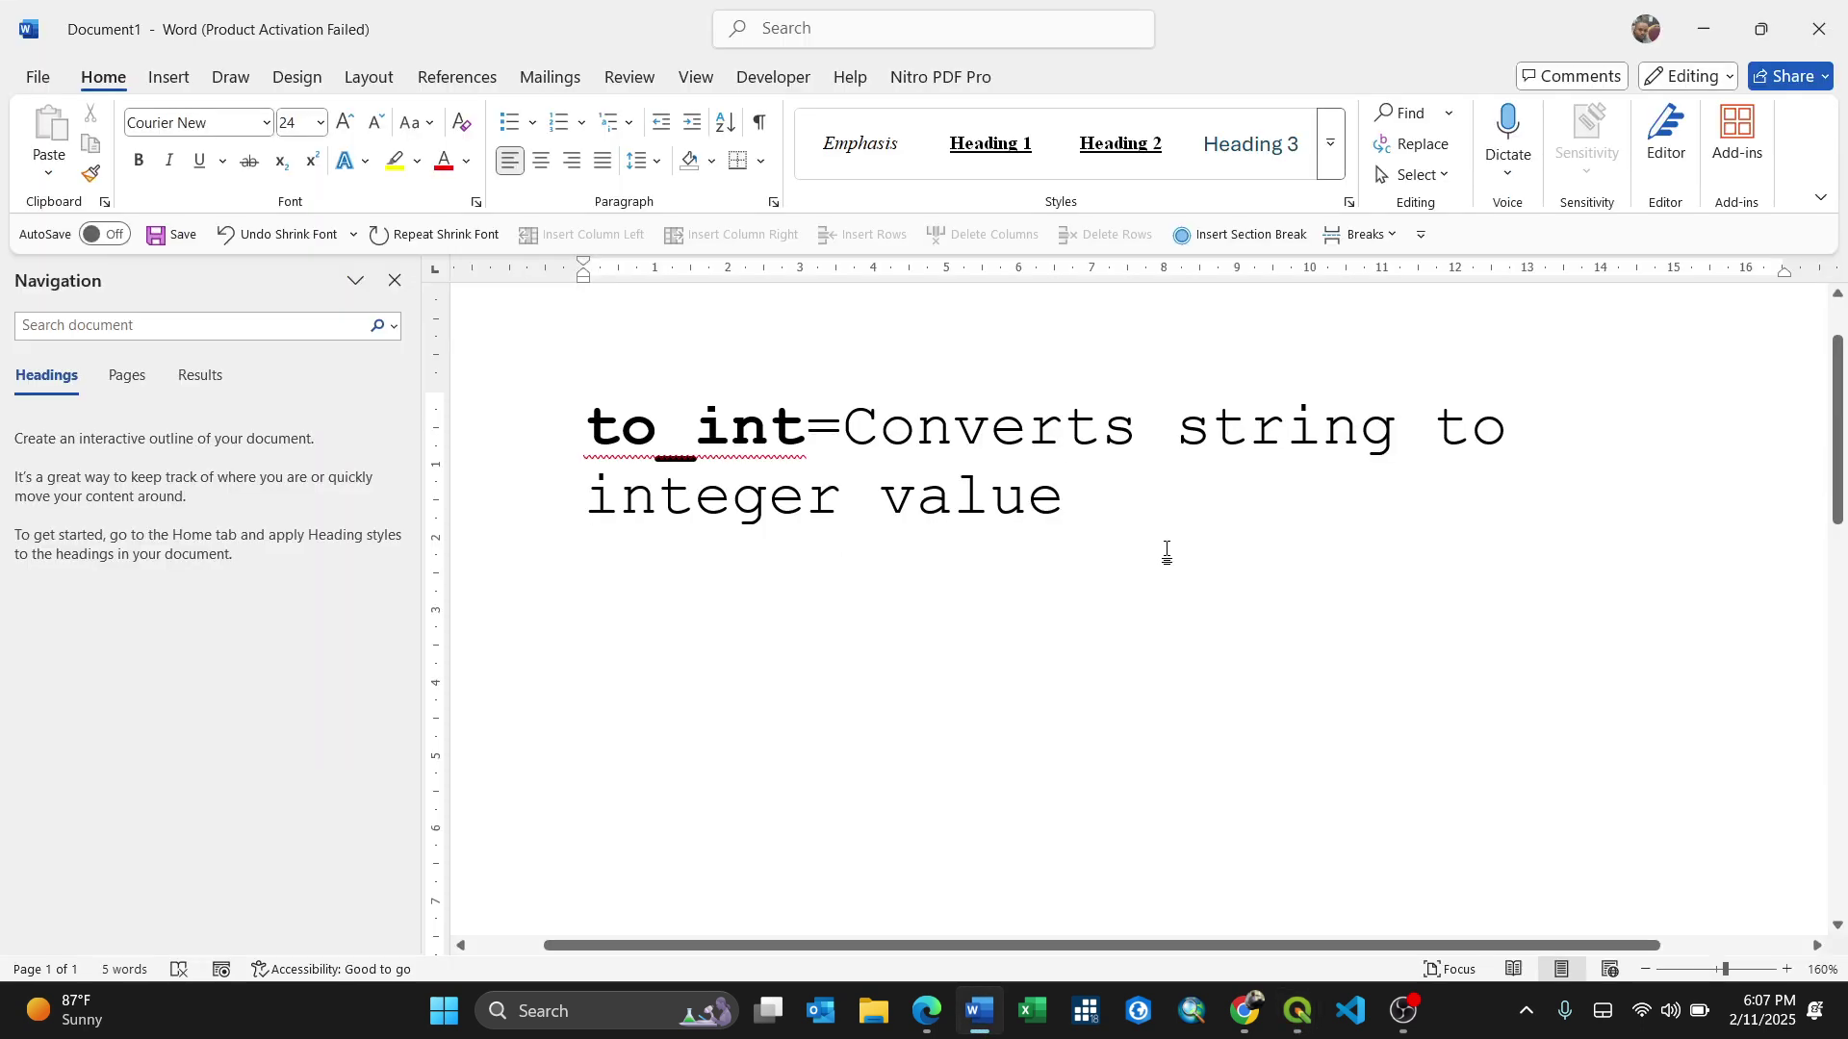
{"action": "double_click", "coordinate": [644, 459]}
{"action": "left_click", "coordinate": [1008, 469]}
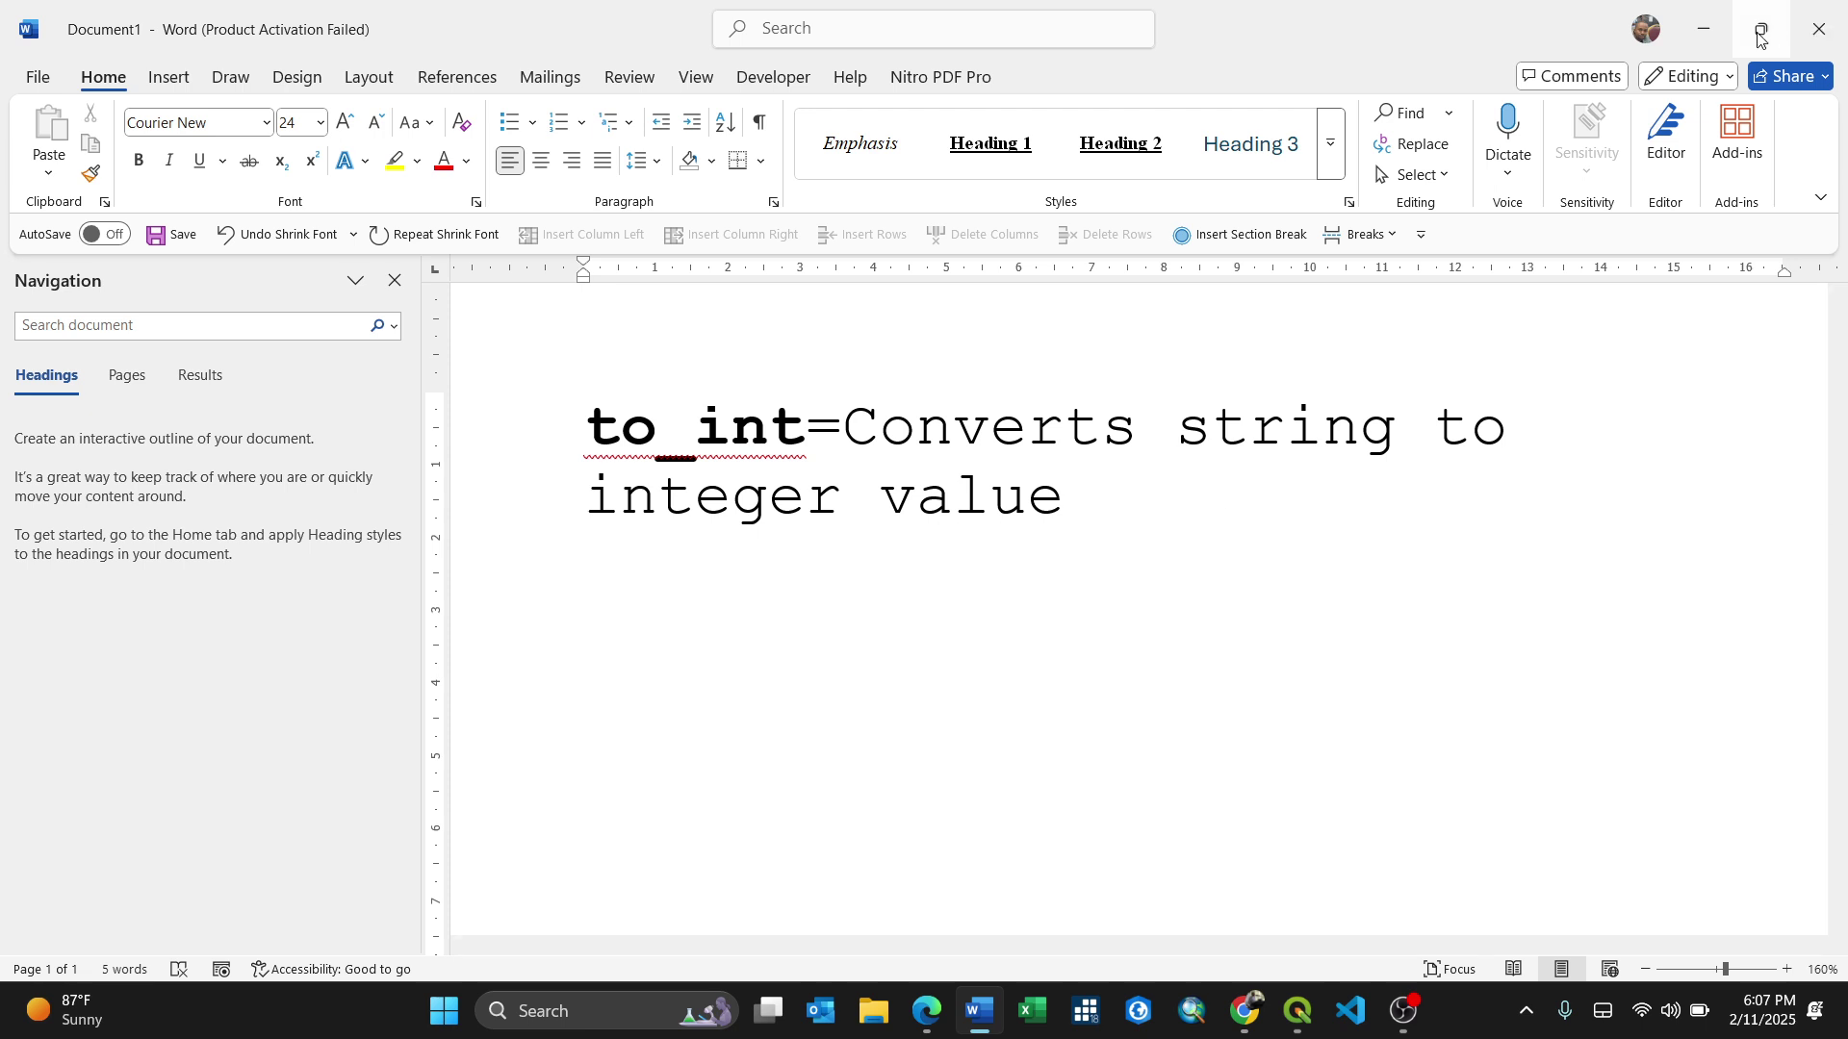
{"action": "left_click", "coordinate": [1706, 29]}
{"action": "left_click", "coordinate": [301, 402]}
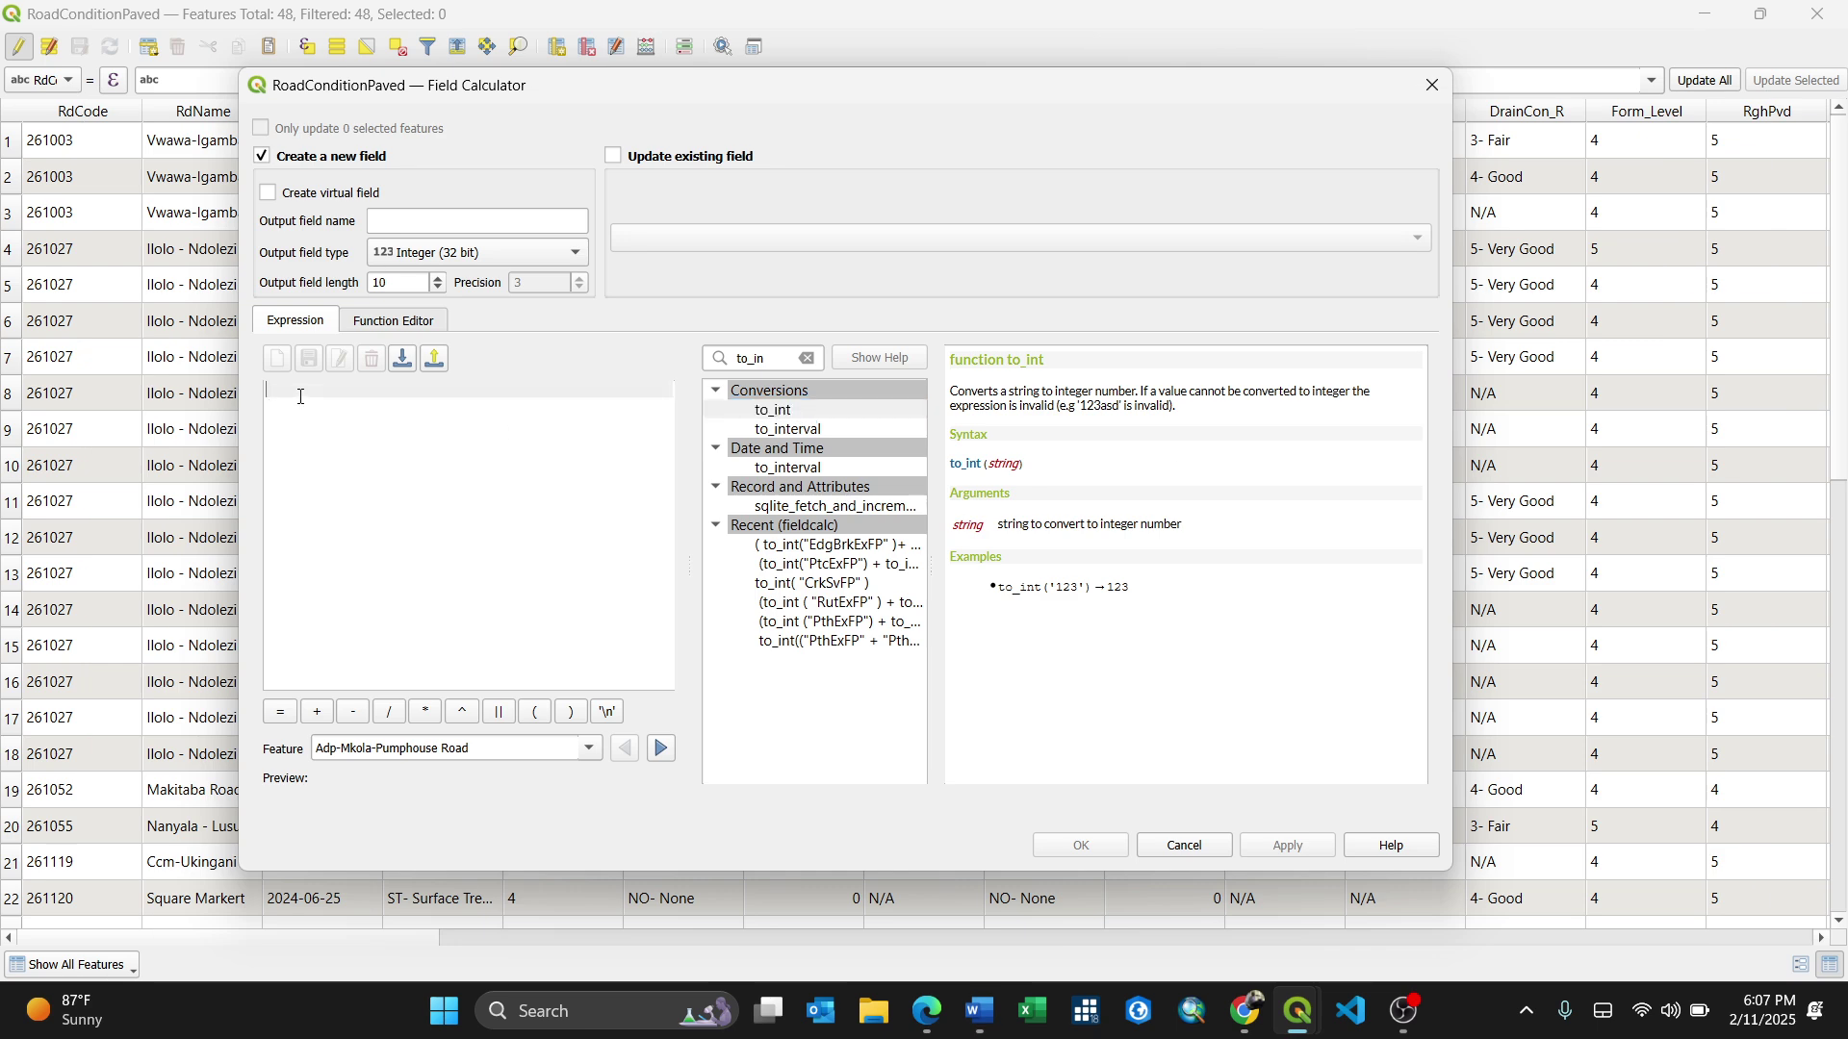
- Enter the expression to_int( "PthExFP" + "PthSvFP" ), using the Fields and Values list for both fields
{"action": "type", "text": "t"}
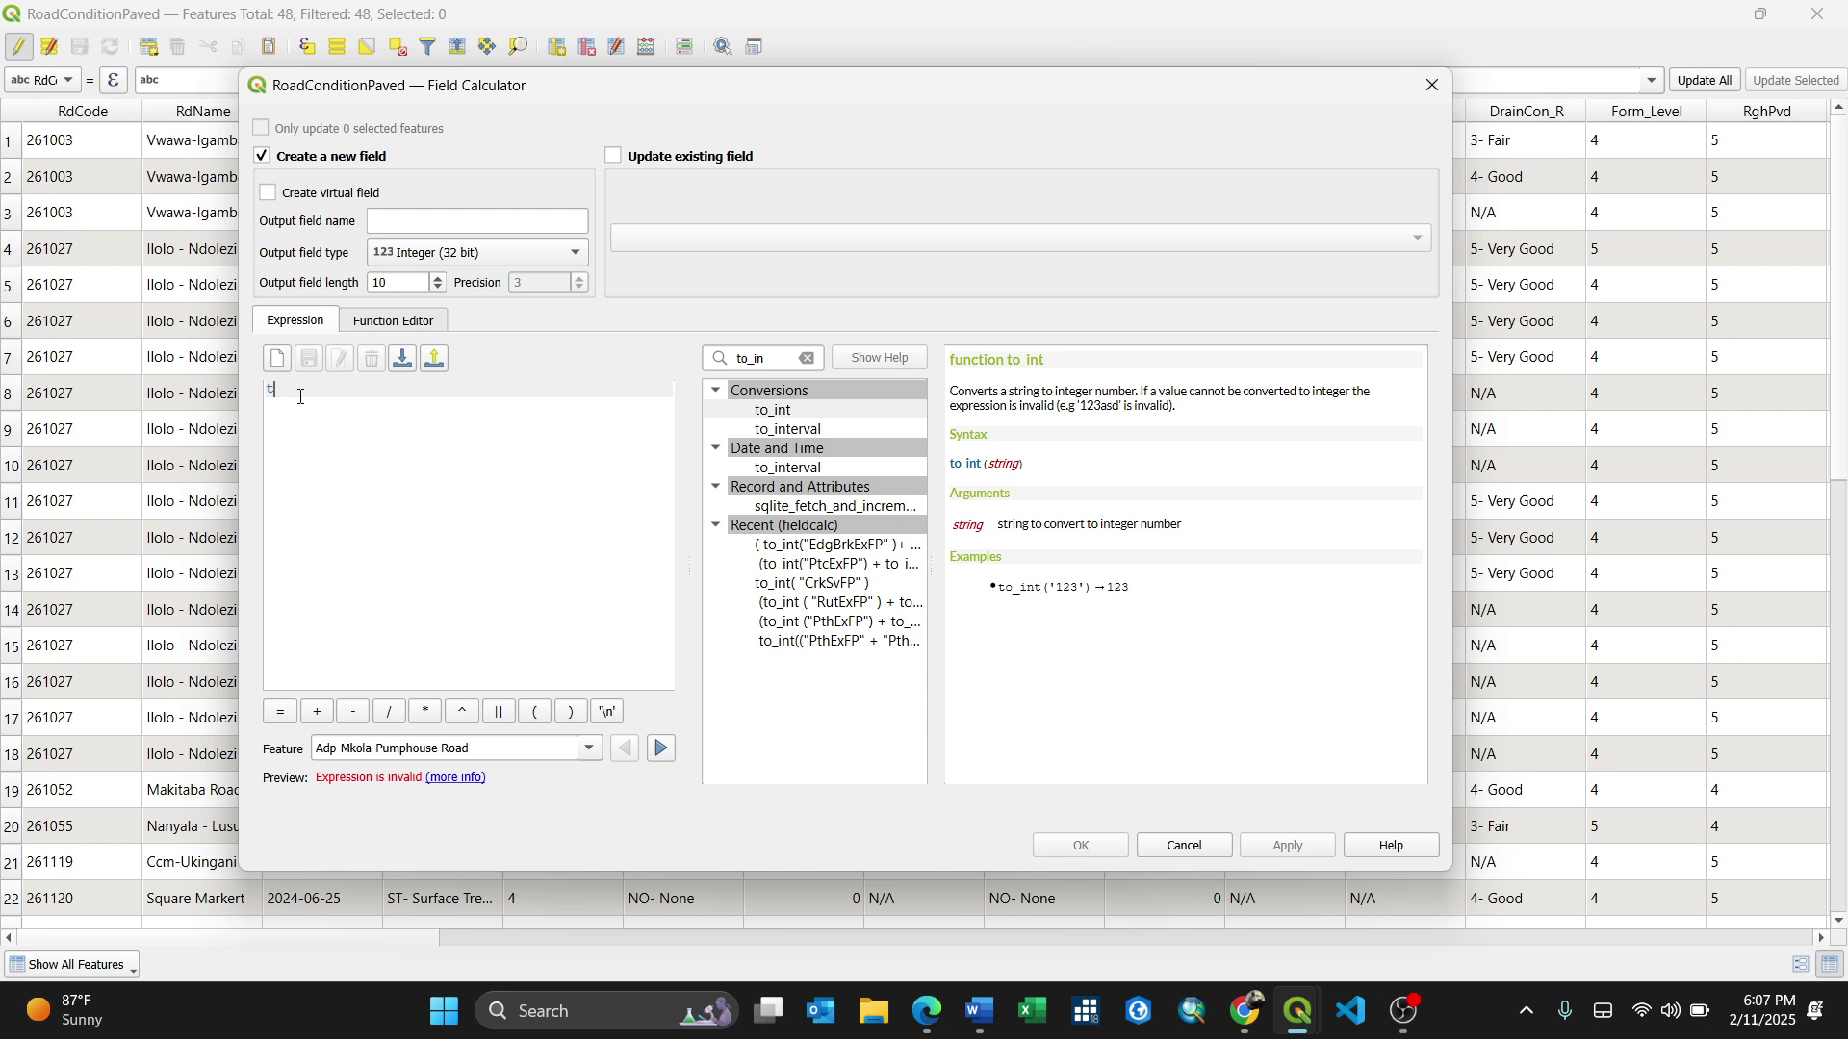
{"action": "type", "text": "o_int"}
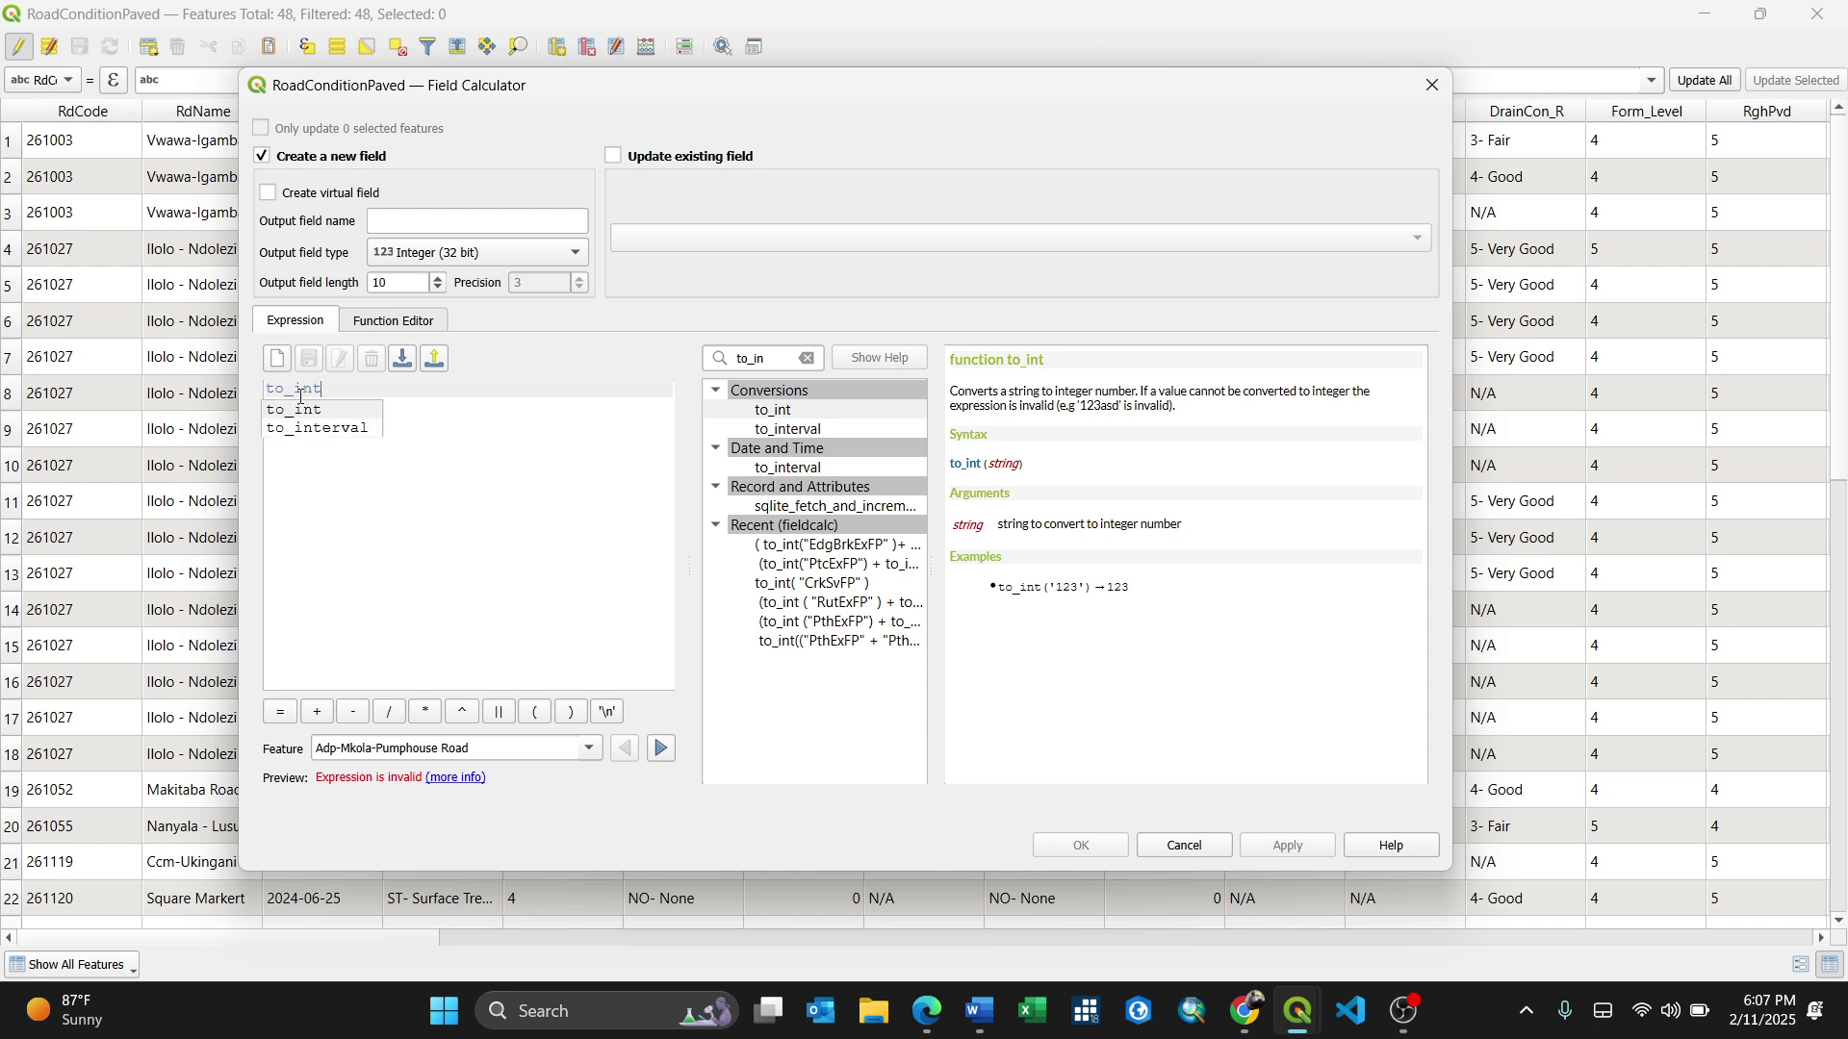
{"action": "type", "text": "("}
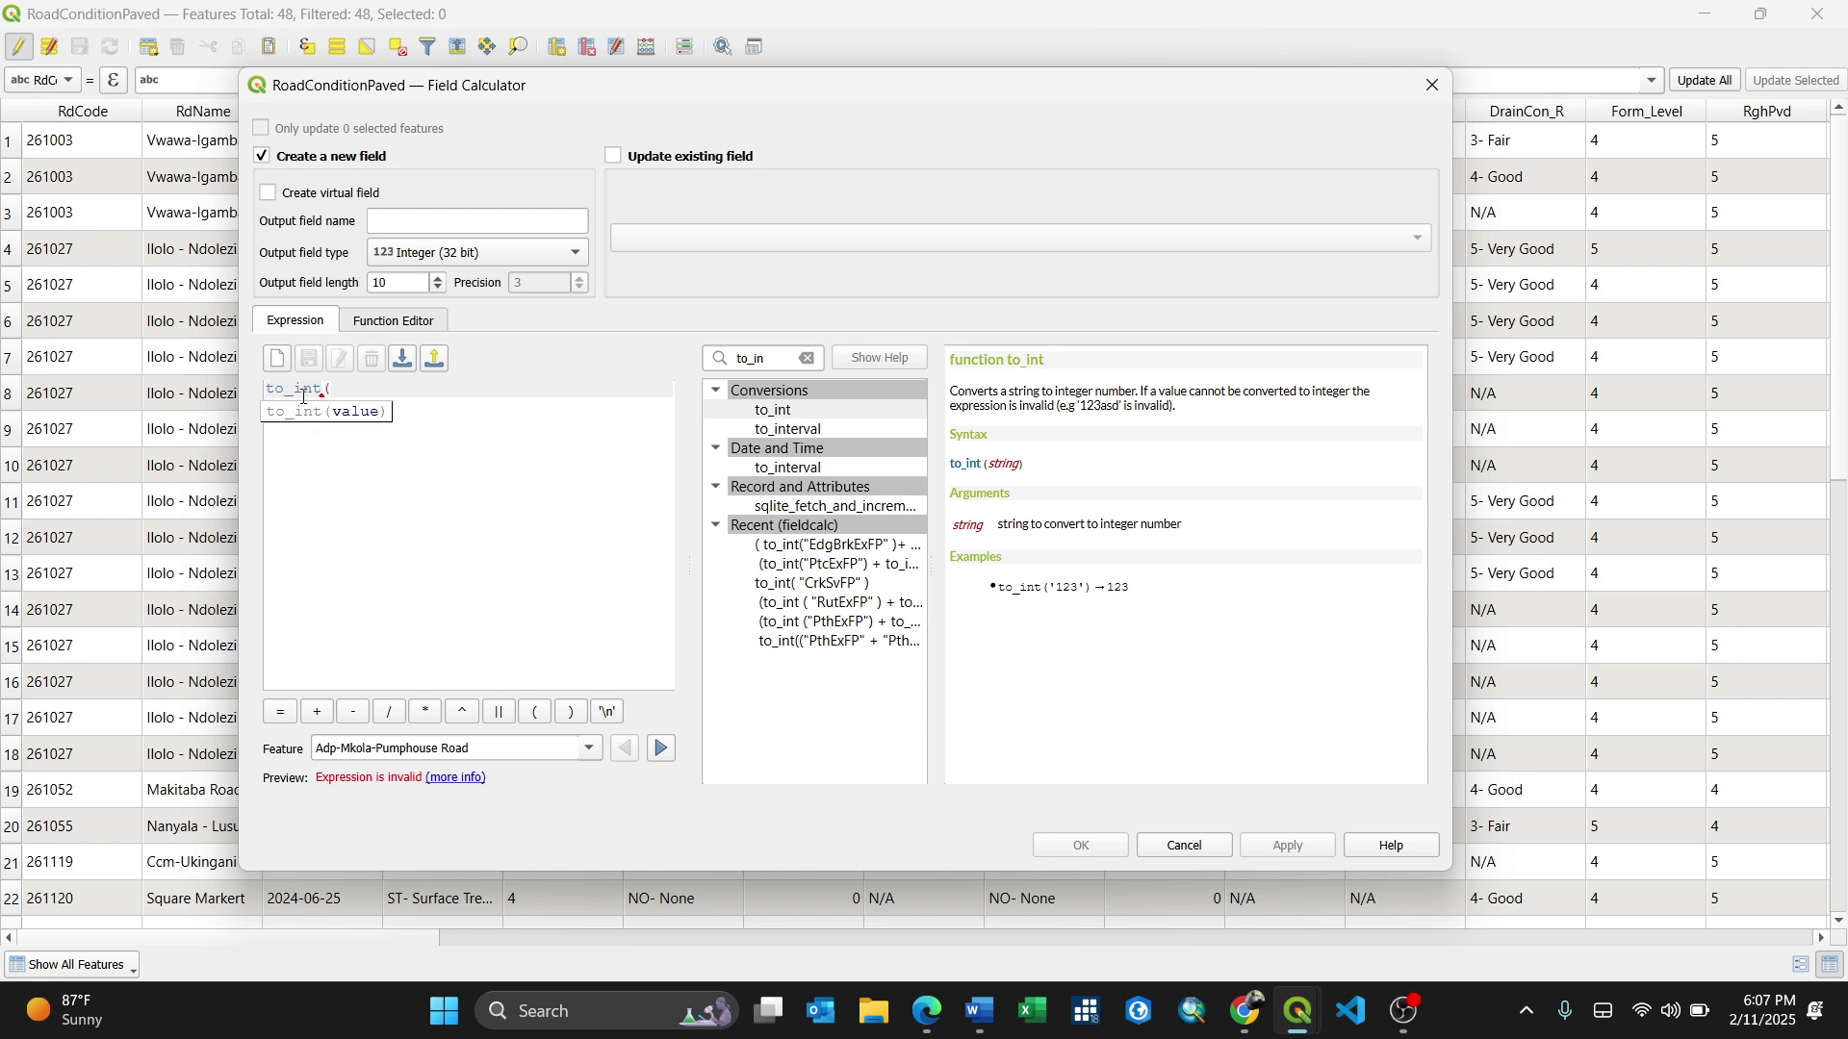
{"action": "left_click", "coordinate": [770, 390]}
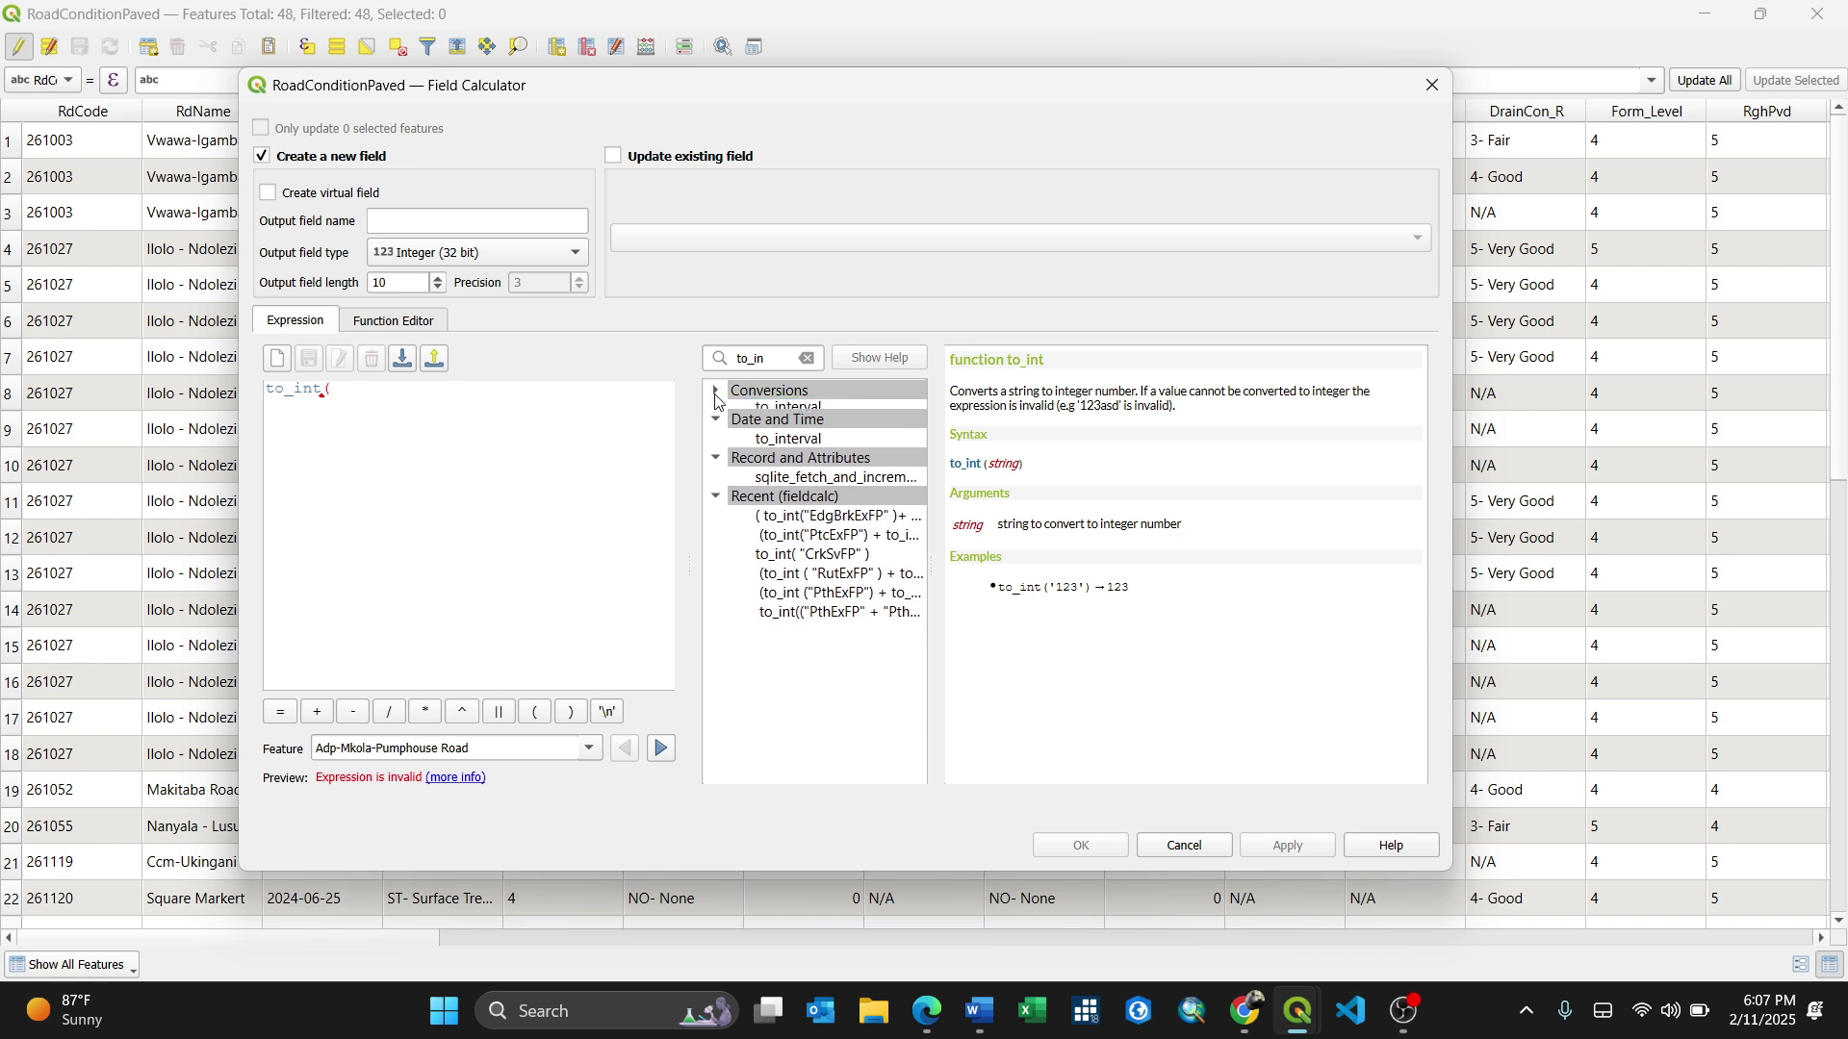
{"action": "left_click", "coordinate": [809, 359]}
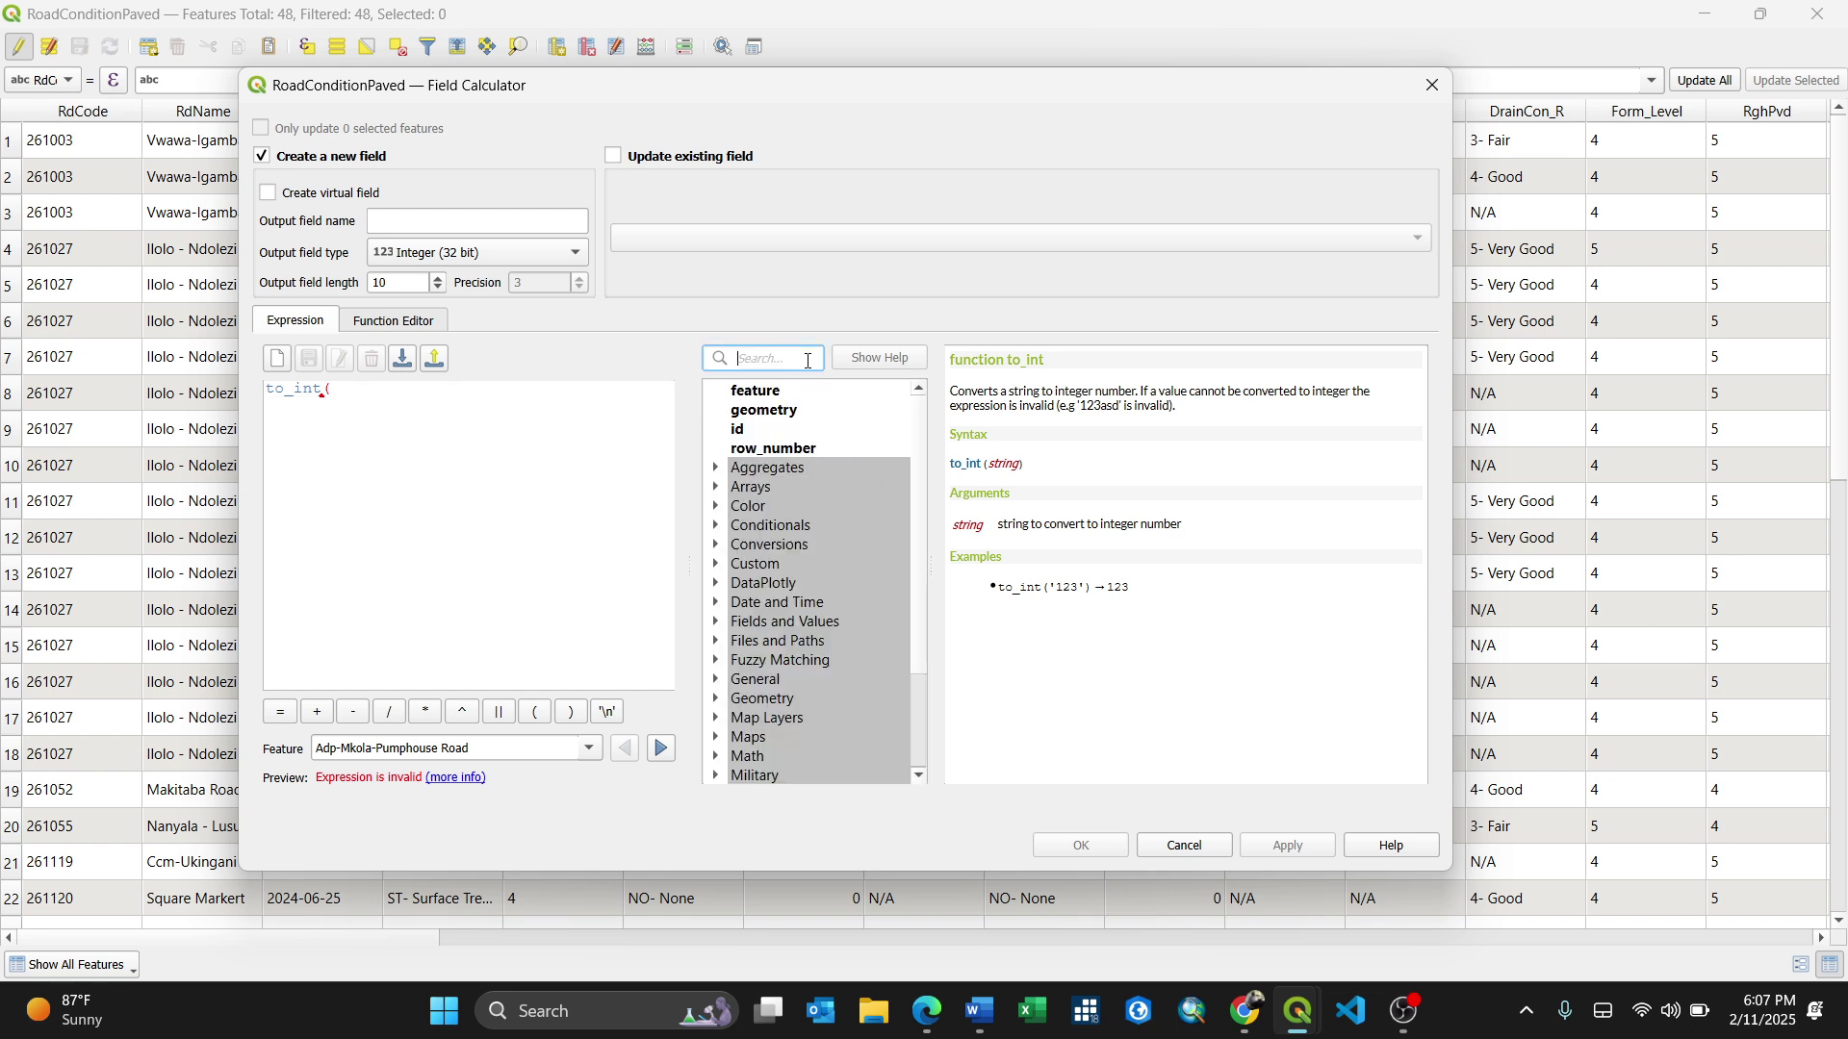
{"action": "left_click", "coordinate": [717, 622]}
{"action": "scroll", "coordinate": [818, 587], "scroll_direction": "down", "scroll_amount": 5}
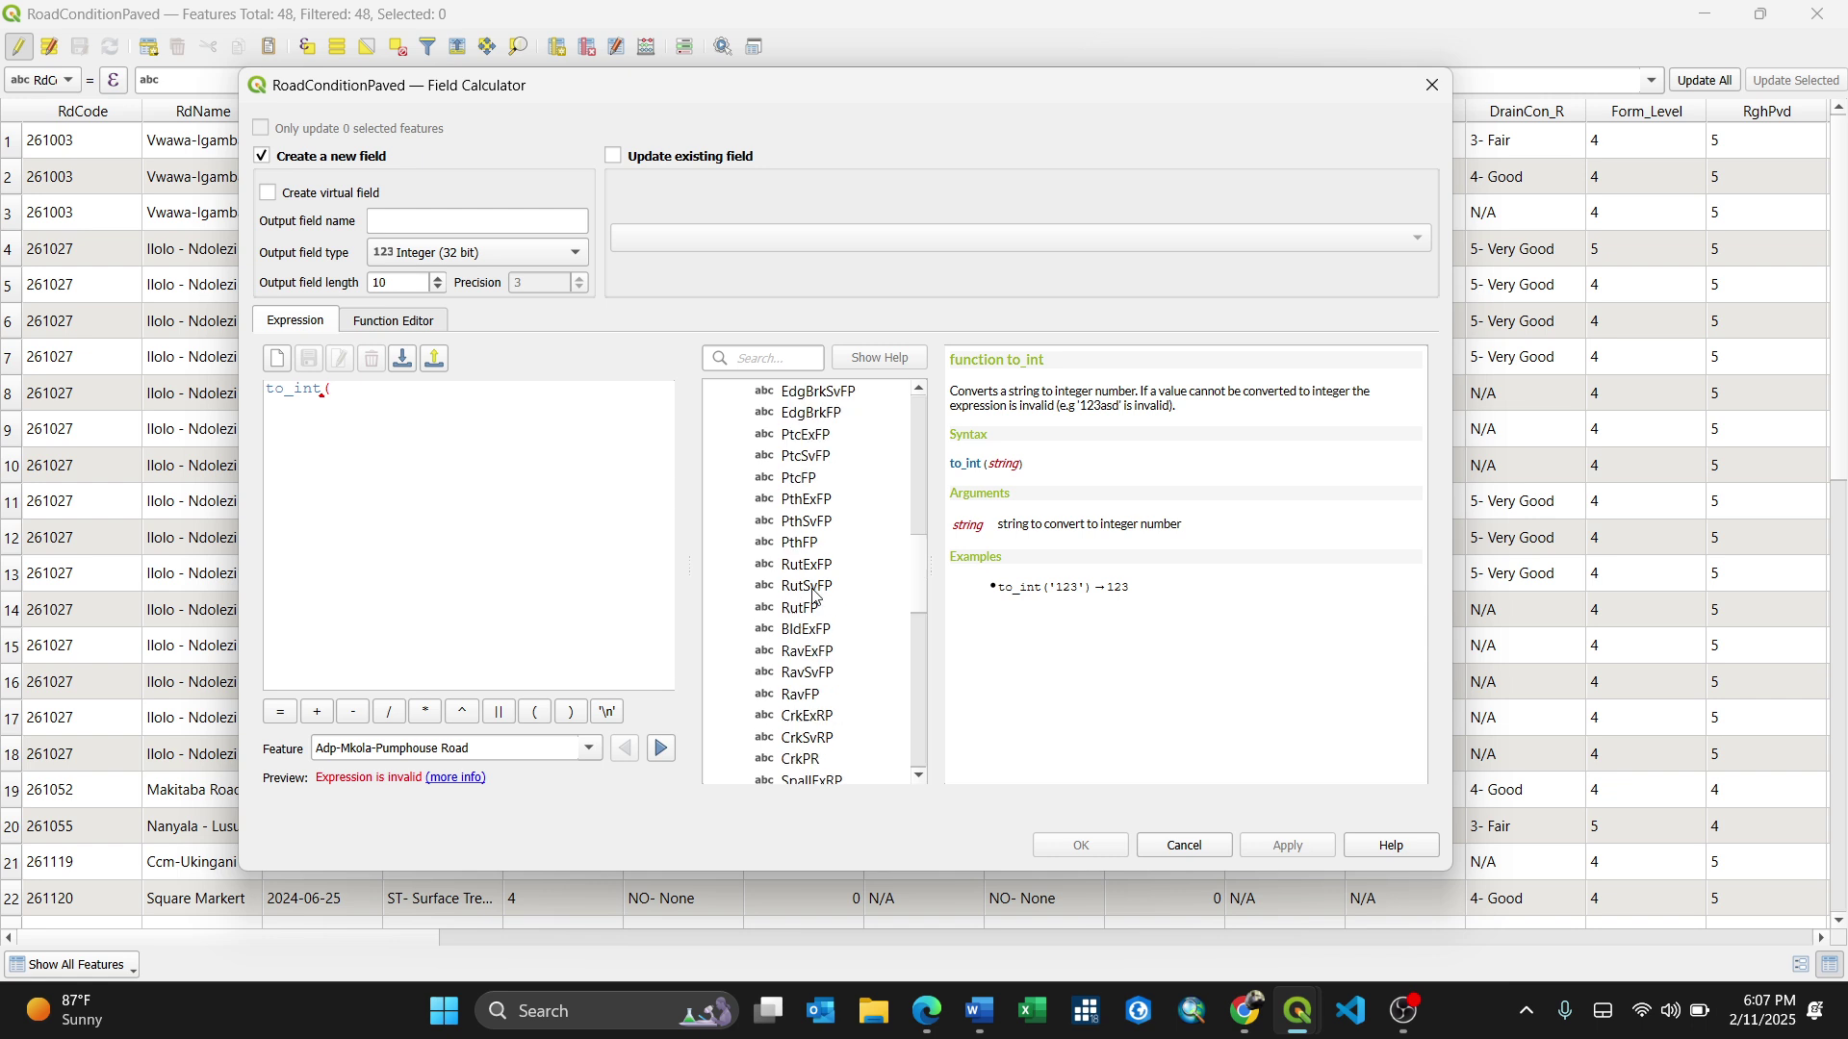
{"action": "double_click", "coordinate": [818, 501]}
{"action": "type", "text": "+"}
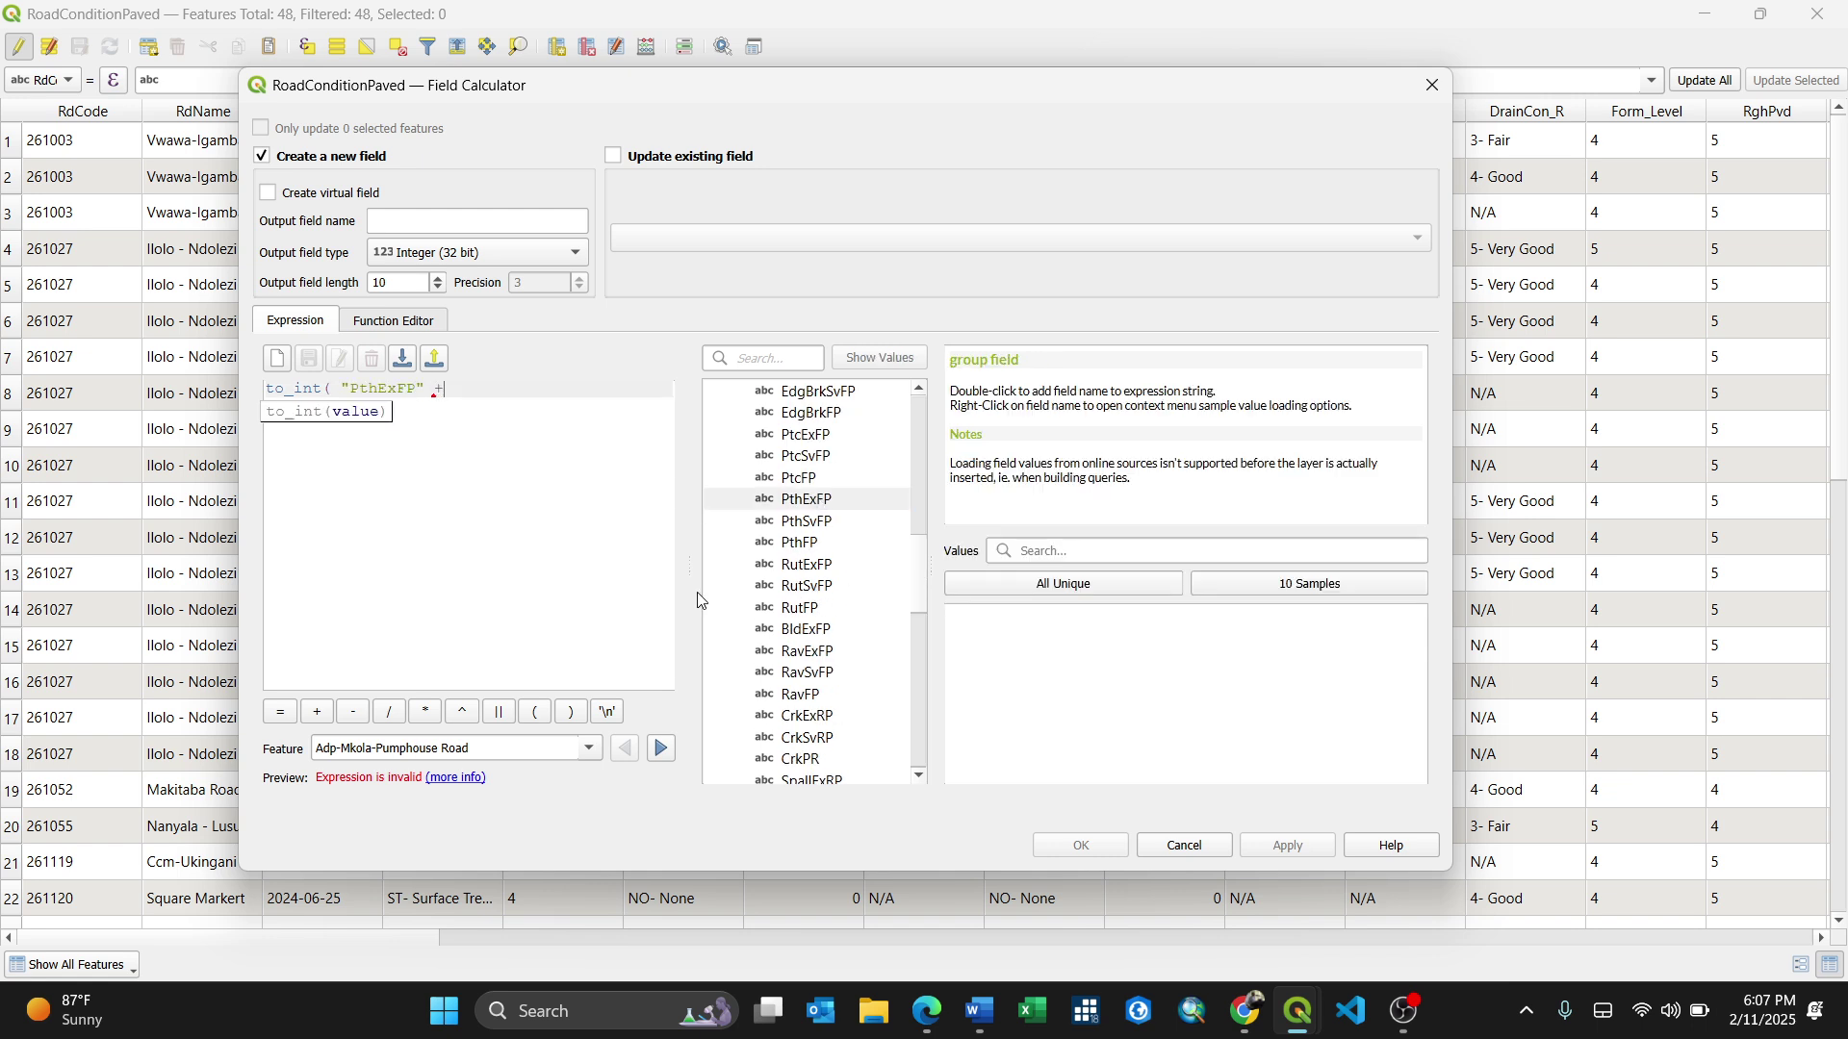
{"action": "double_click", "coordinate": [815, 523]}
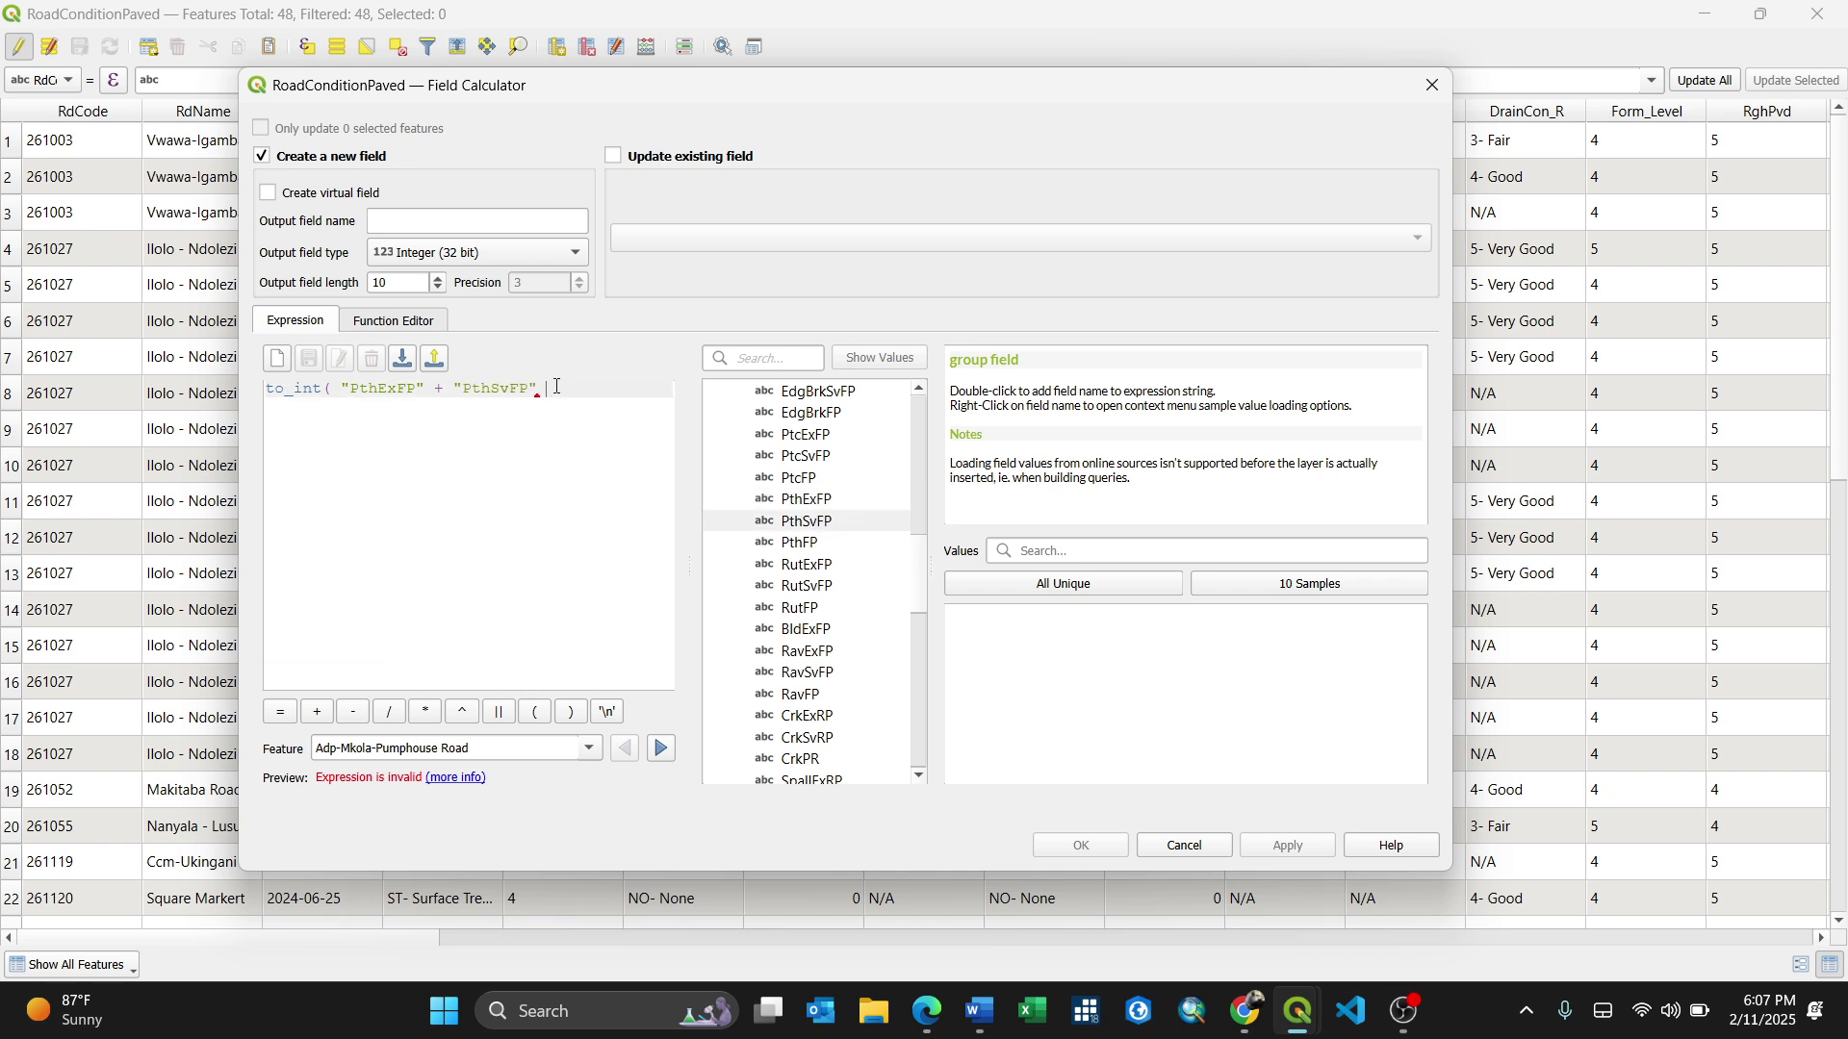
{"action": "type", "text": ")"}
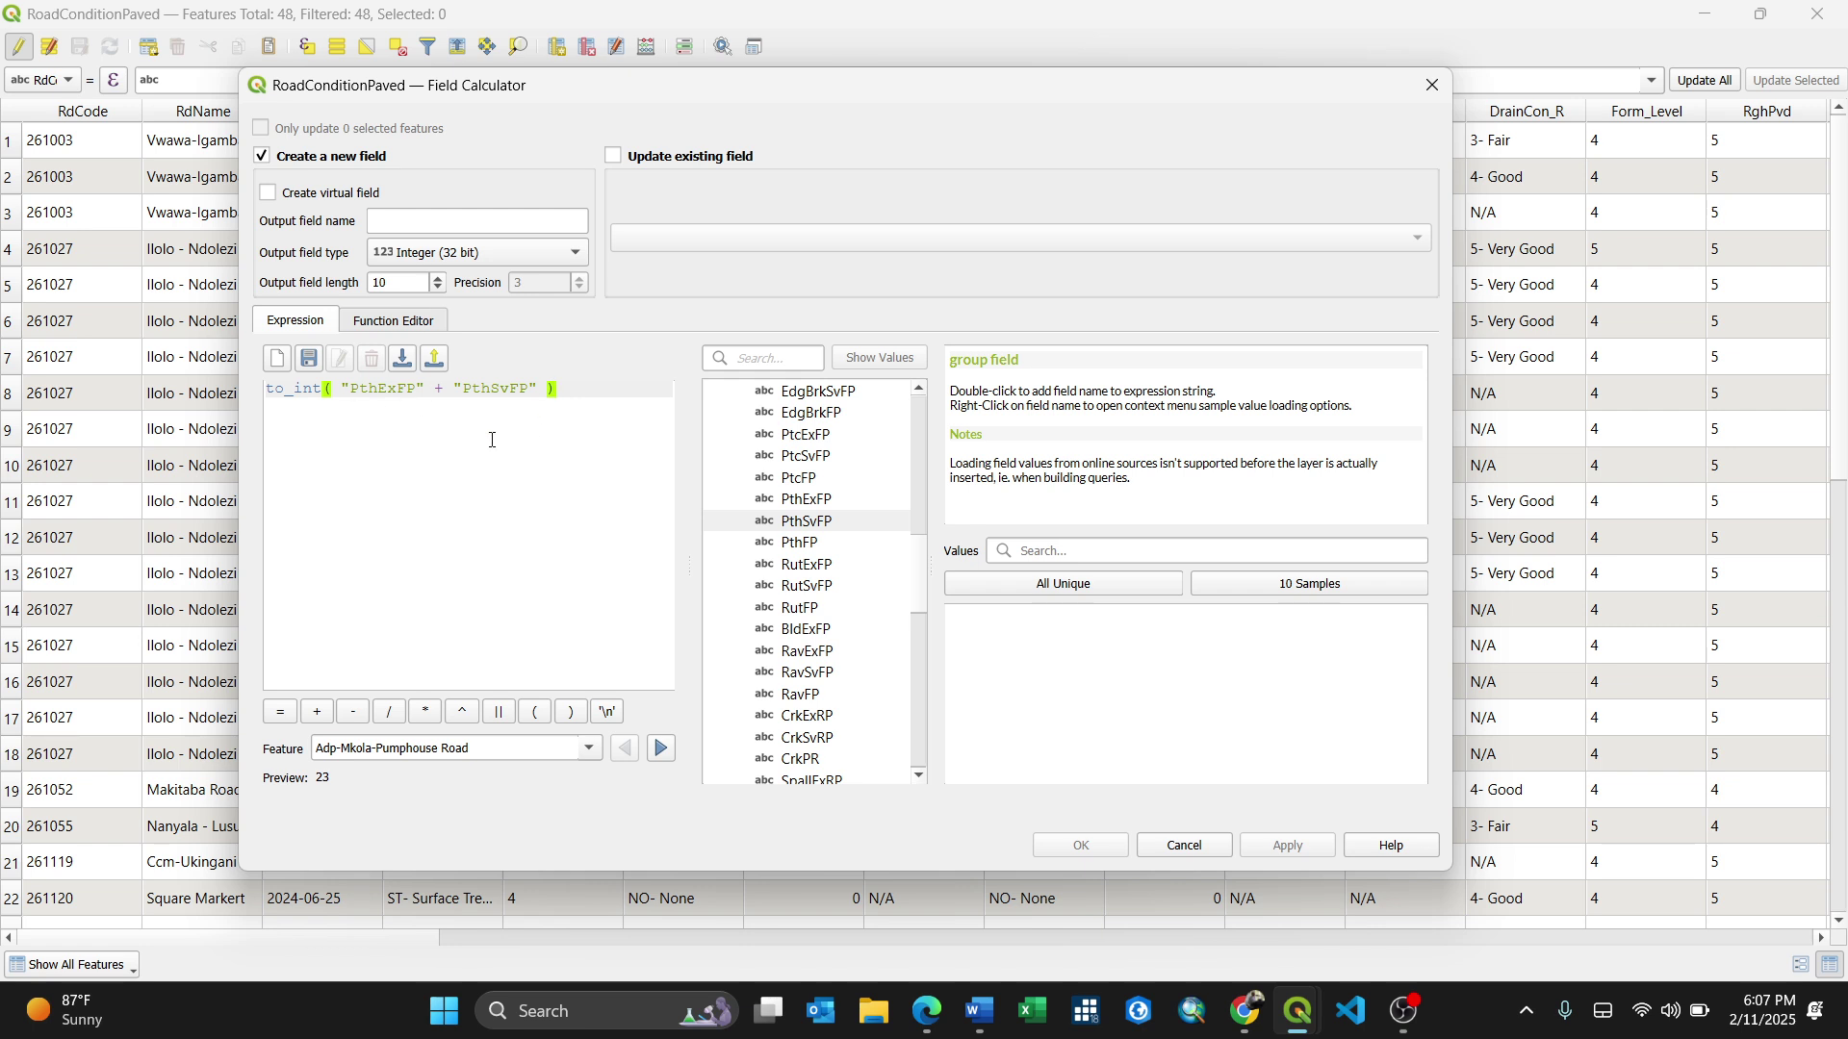
- Rewrite the expression as to_int("PthExFP") + to_int("PthSvFP"), giving a preview of 5
{"action": "left_click_drag", "start_coordinate": [973, 111], "coordinate": [939, 86]}
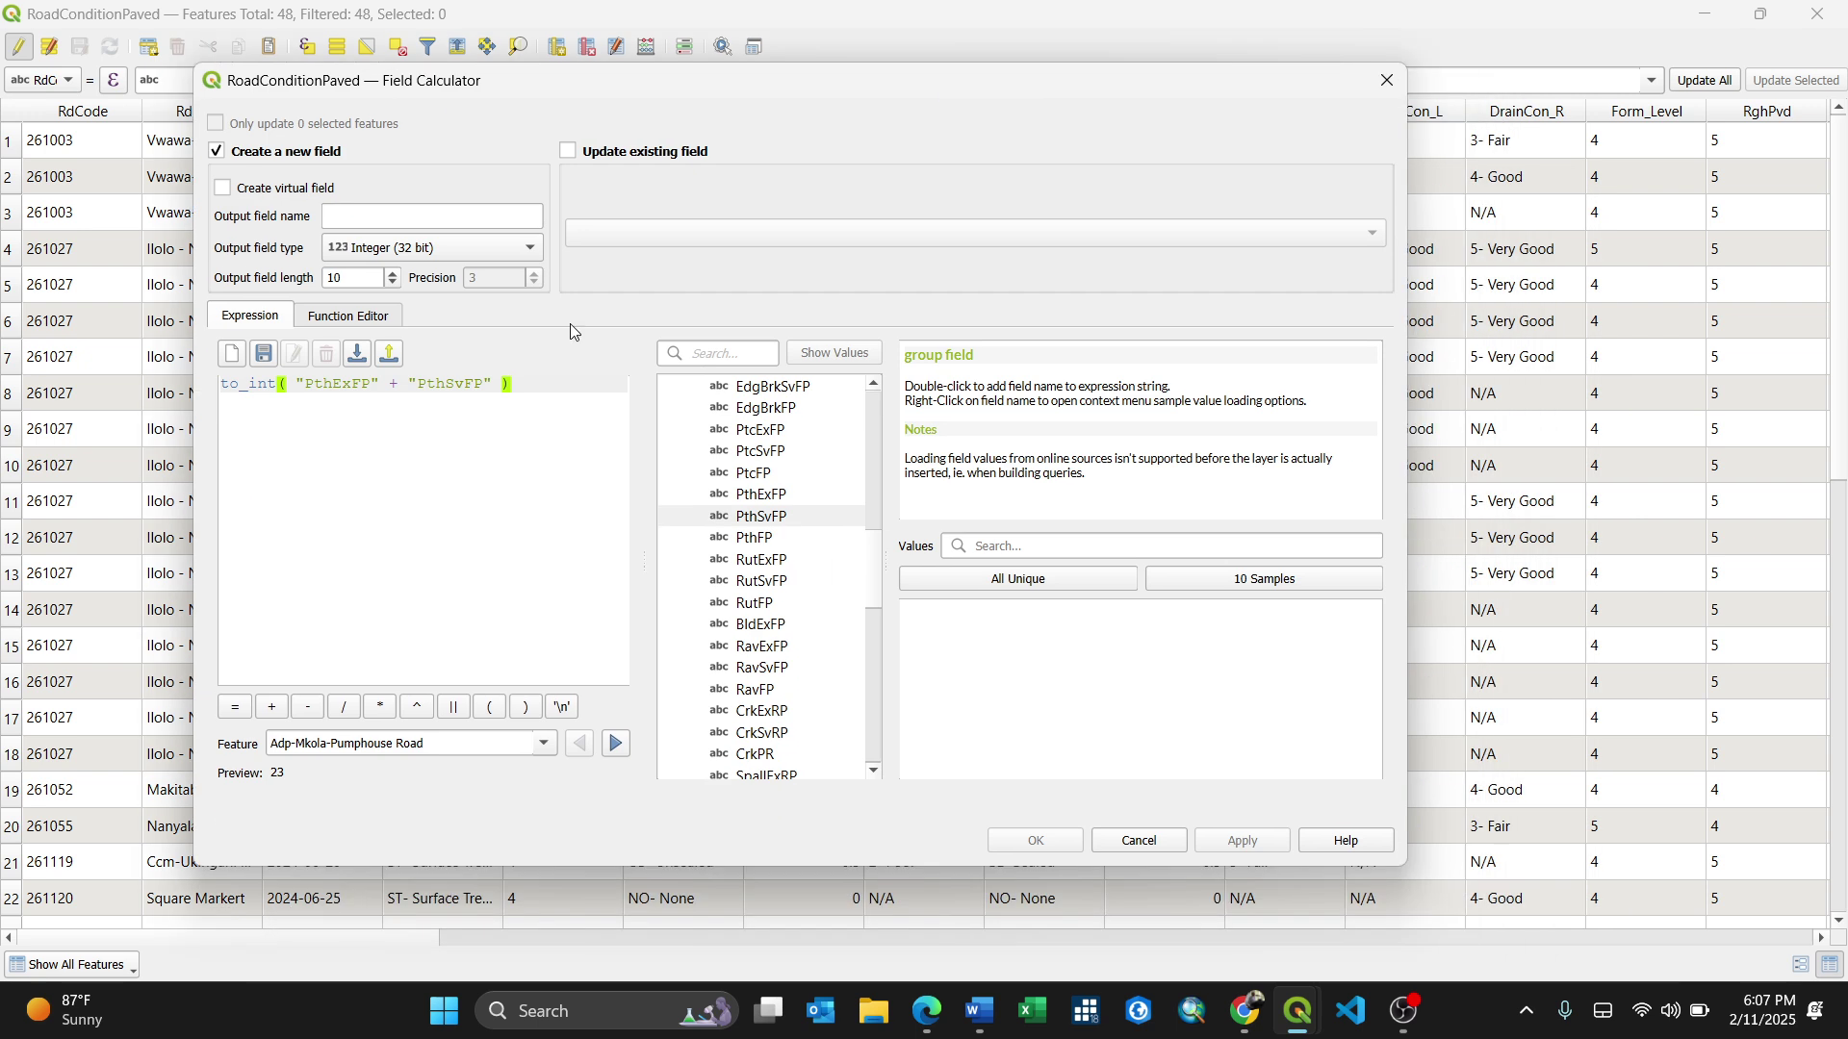
{"action": "left_click", "coordinate": [380, 385]}
{"action": "type", "text": ")"}
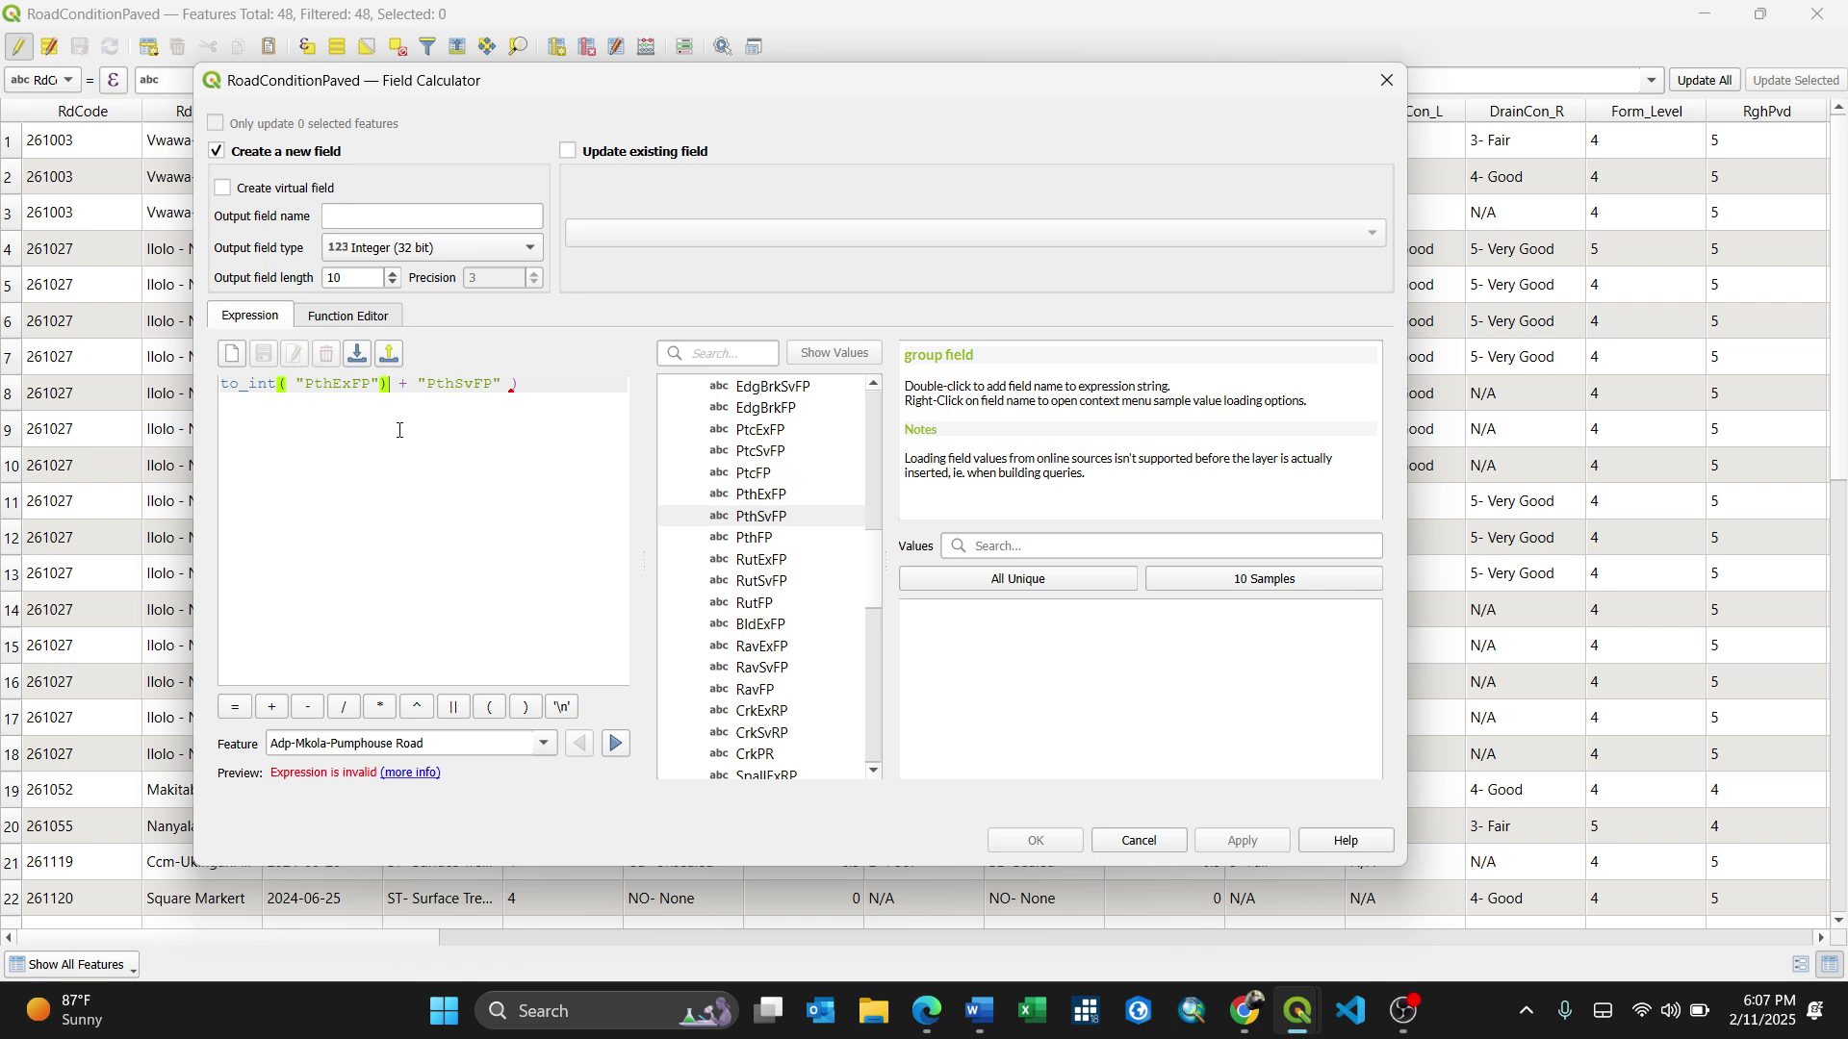
{"action": "left_click", "coordinate": [416, 383]}
{"action": "type", "text": "to_int("}
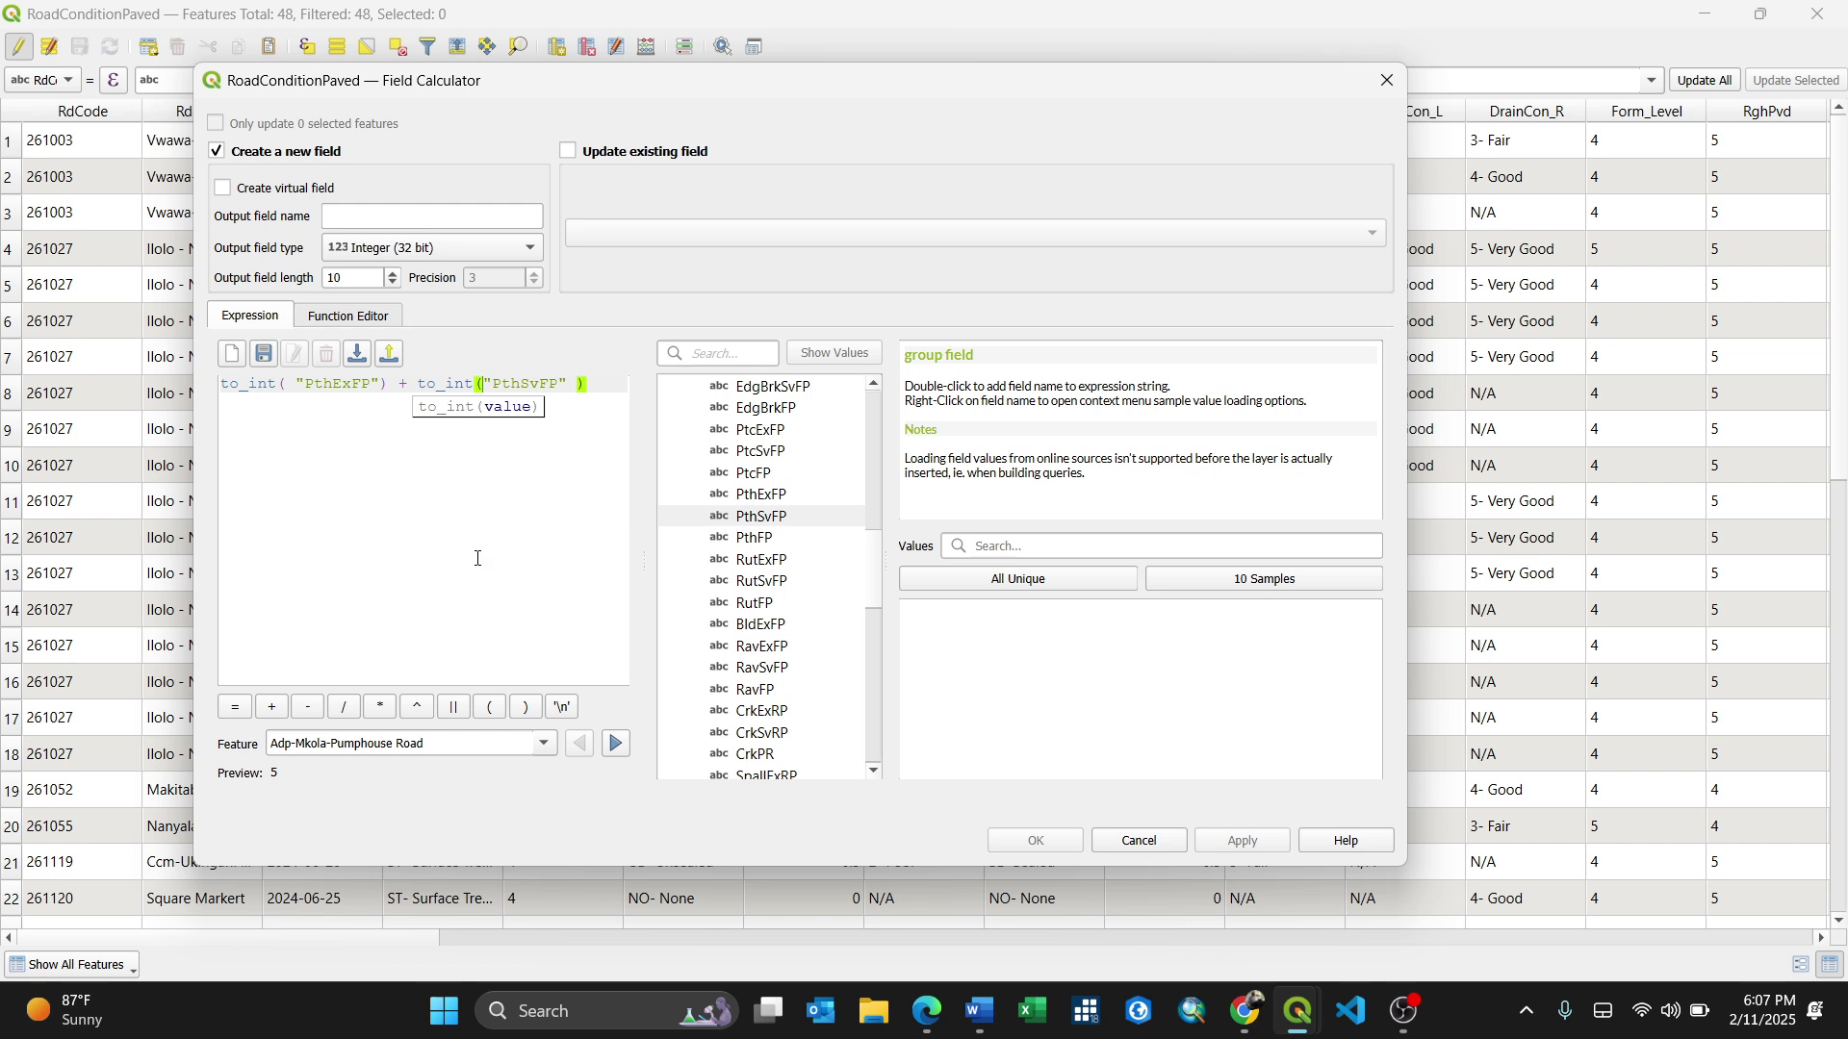
{"action": "key", "text": "End"}
{"action": "left_click_drag", "start_coordinate": [795, 96], "coordinate": [903, 140]}
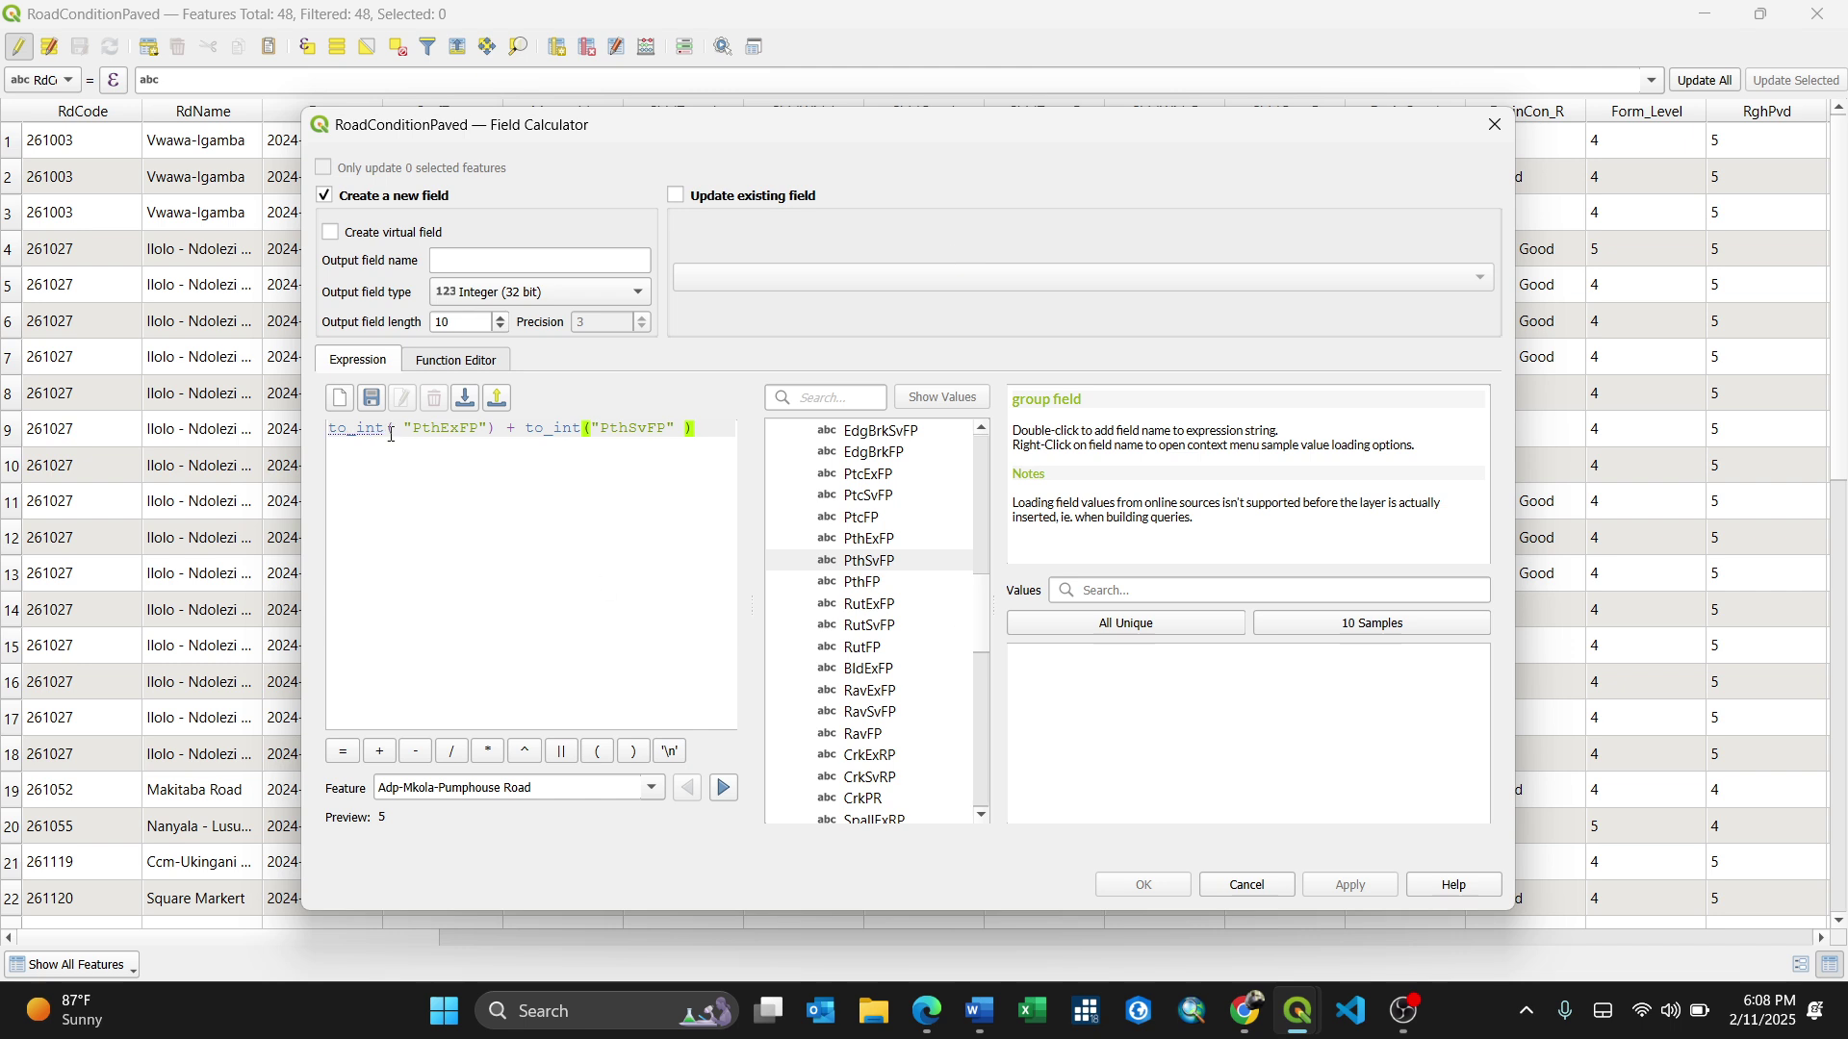
- Apply the expression to the existing PthFP field, close the calculator, and check the resulting sums
{"action": "left_click", "coordinate": [677, 196]}
{"action": "left_click", "coordinate": [739, 281]}
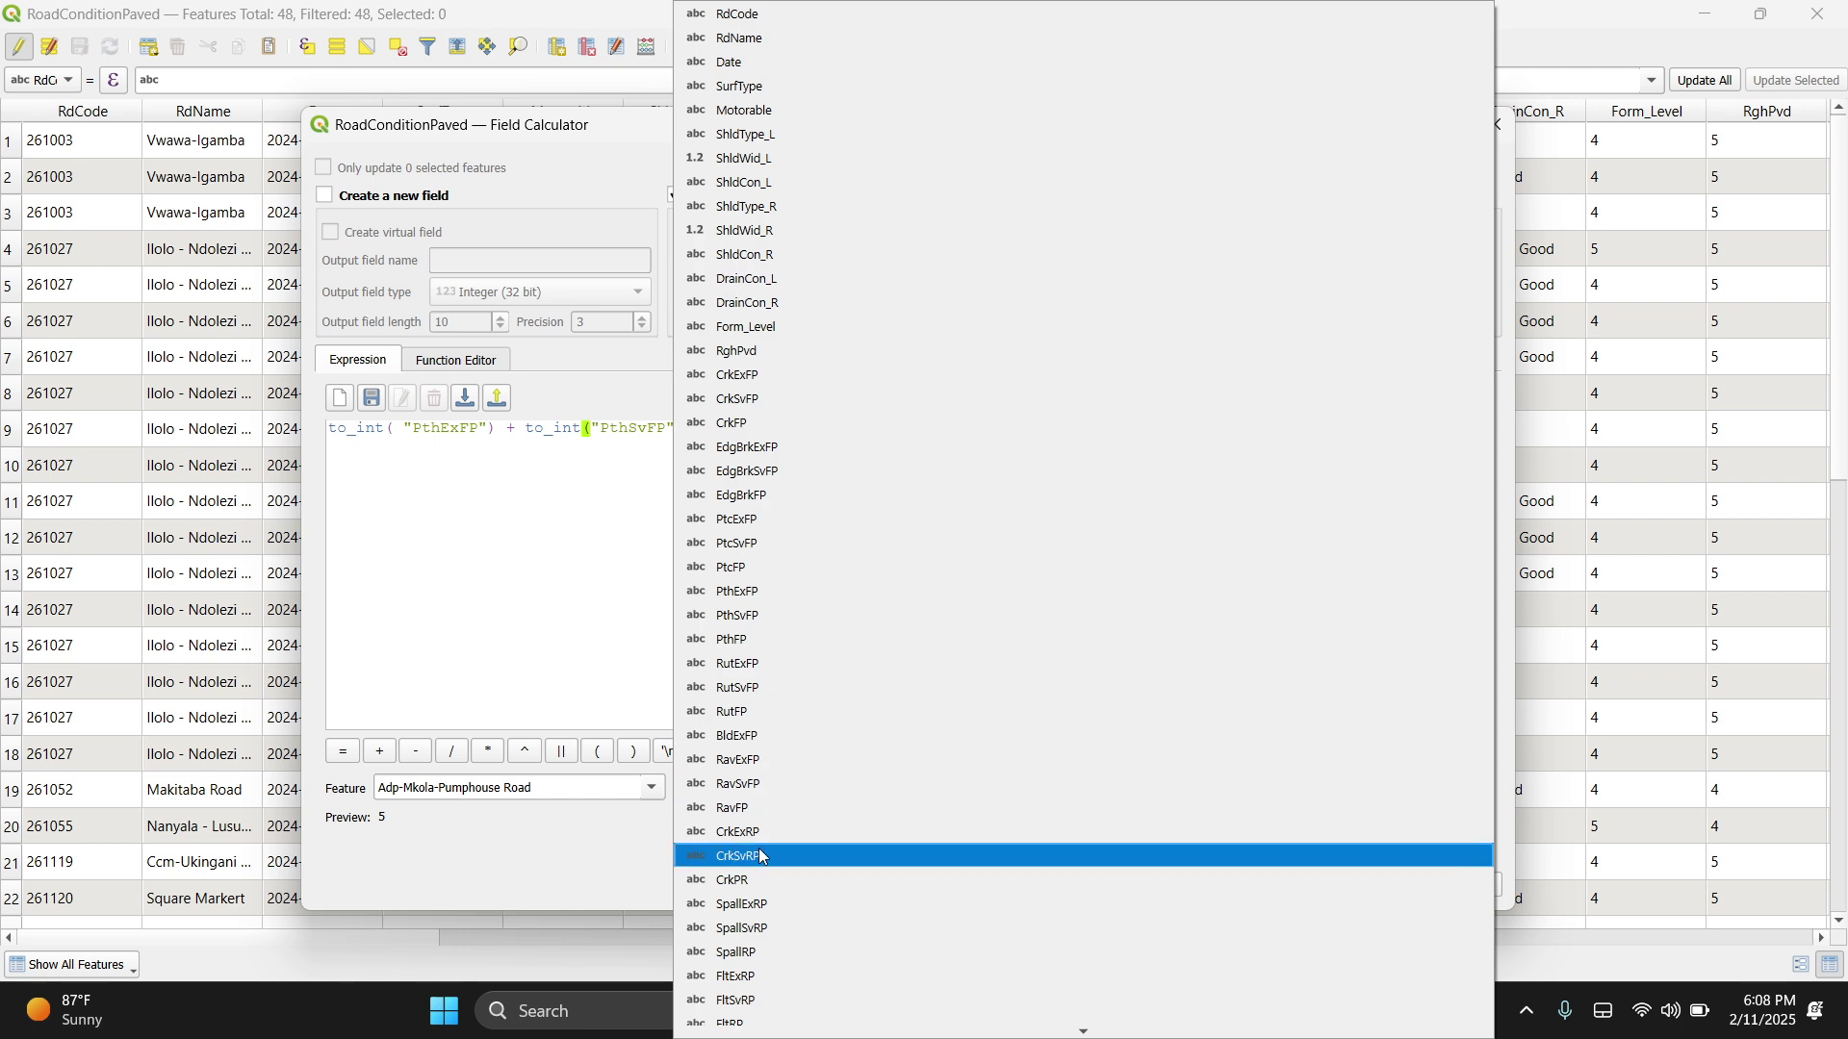
{"action": "scroll", "coordinate": [781, 702], "scroll_direction": "down", "scroll_amount": 2}
{"action": "scroll", "coordinate": [765, 654], "scroll_direction": "down", "scroll_amount": 2}
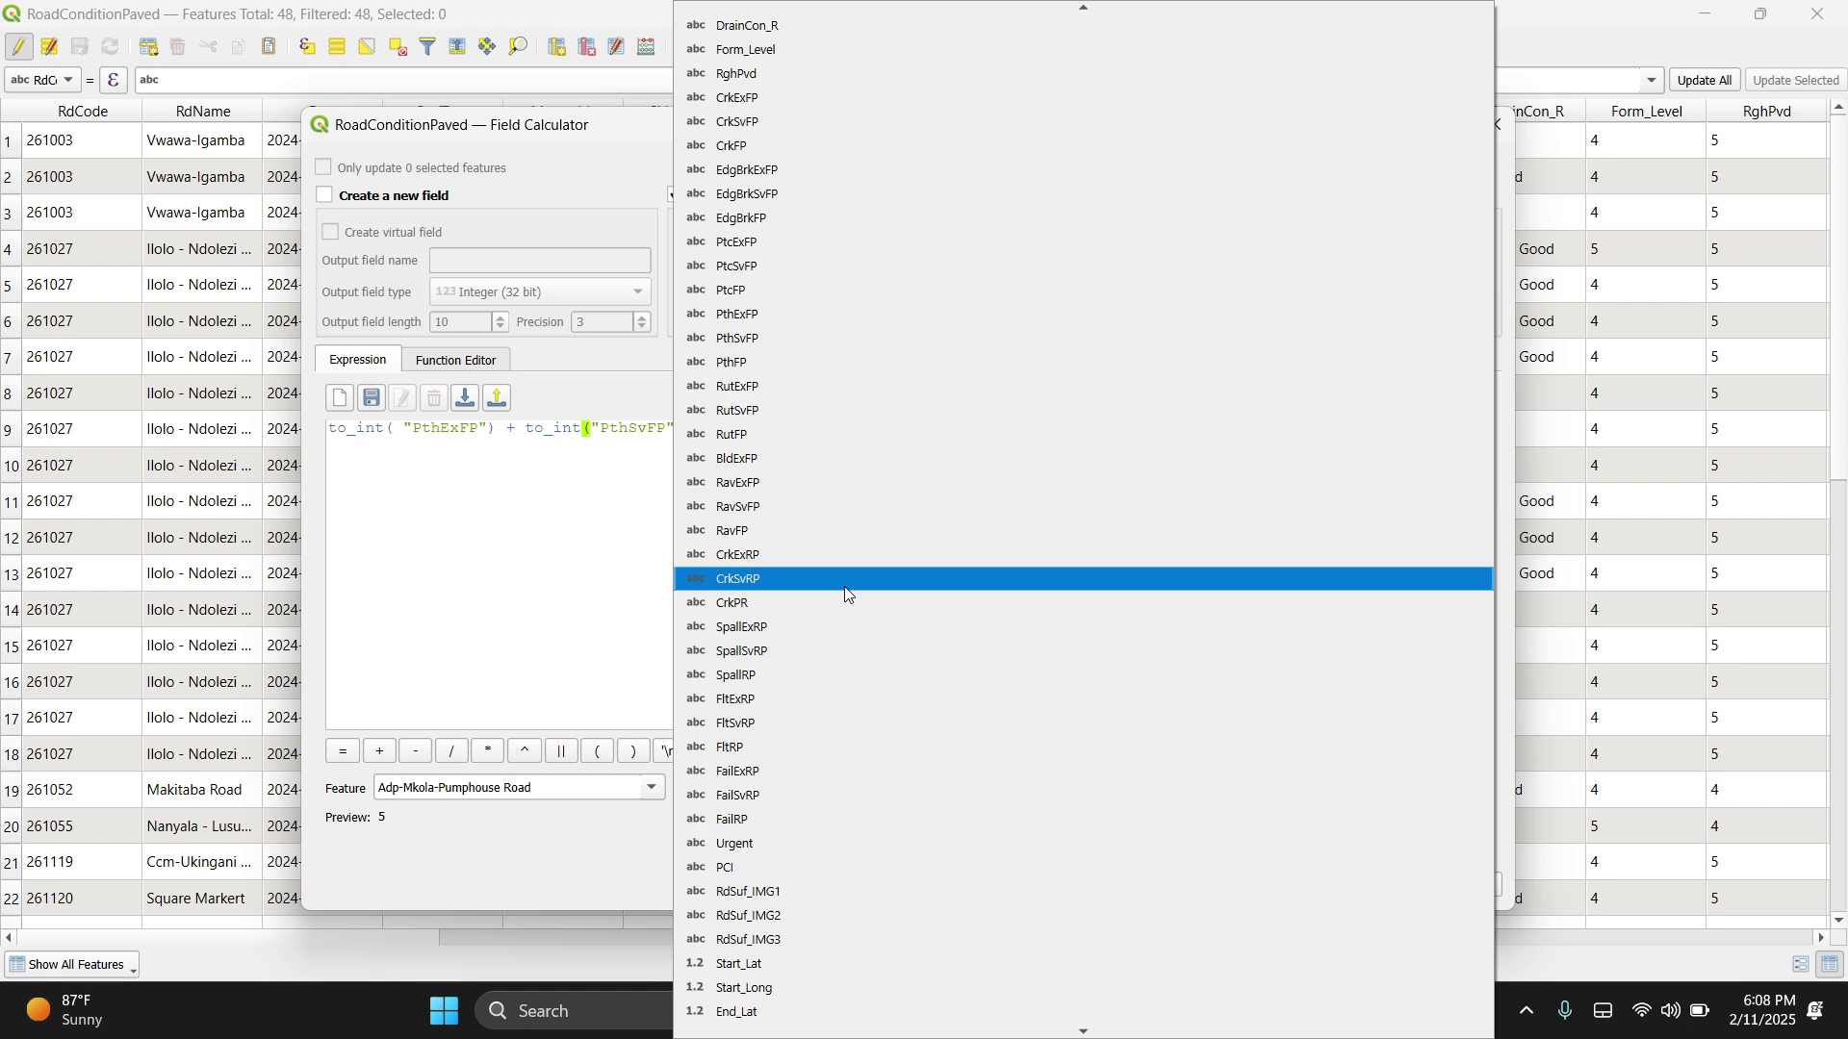
{"action": "left_click", "coordinate": [750, 366]}
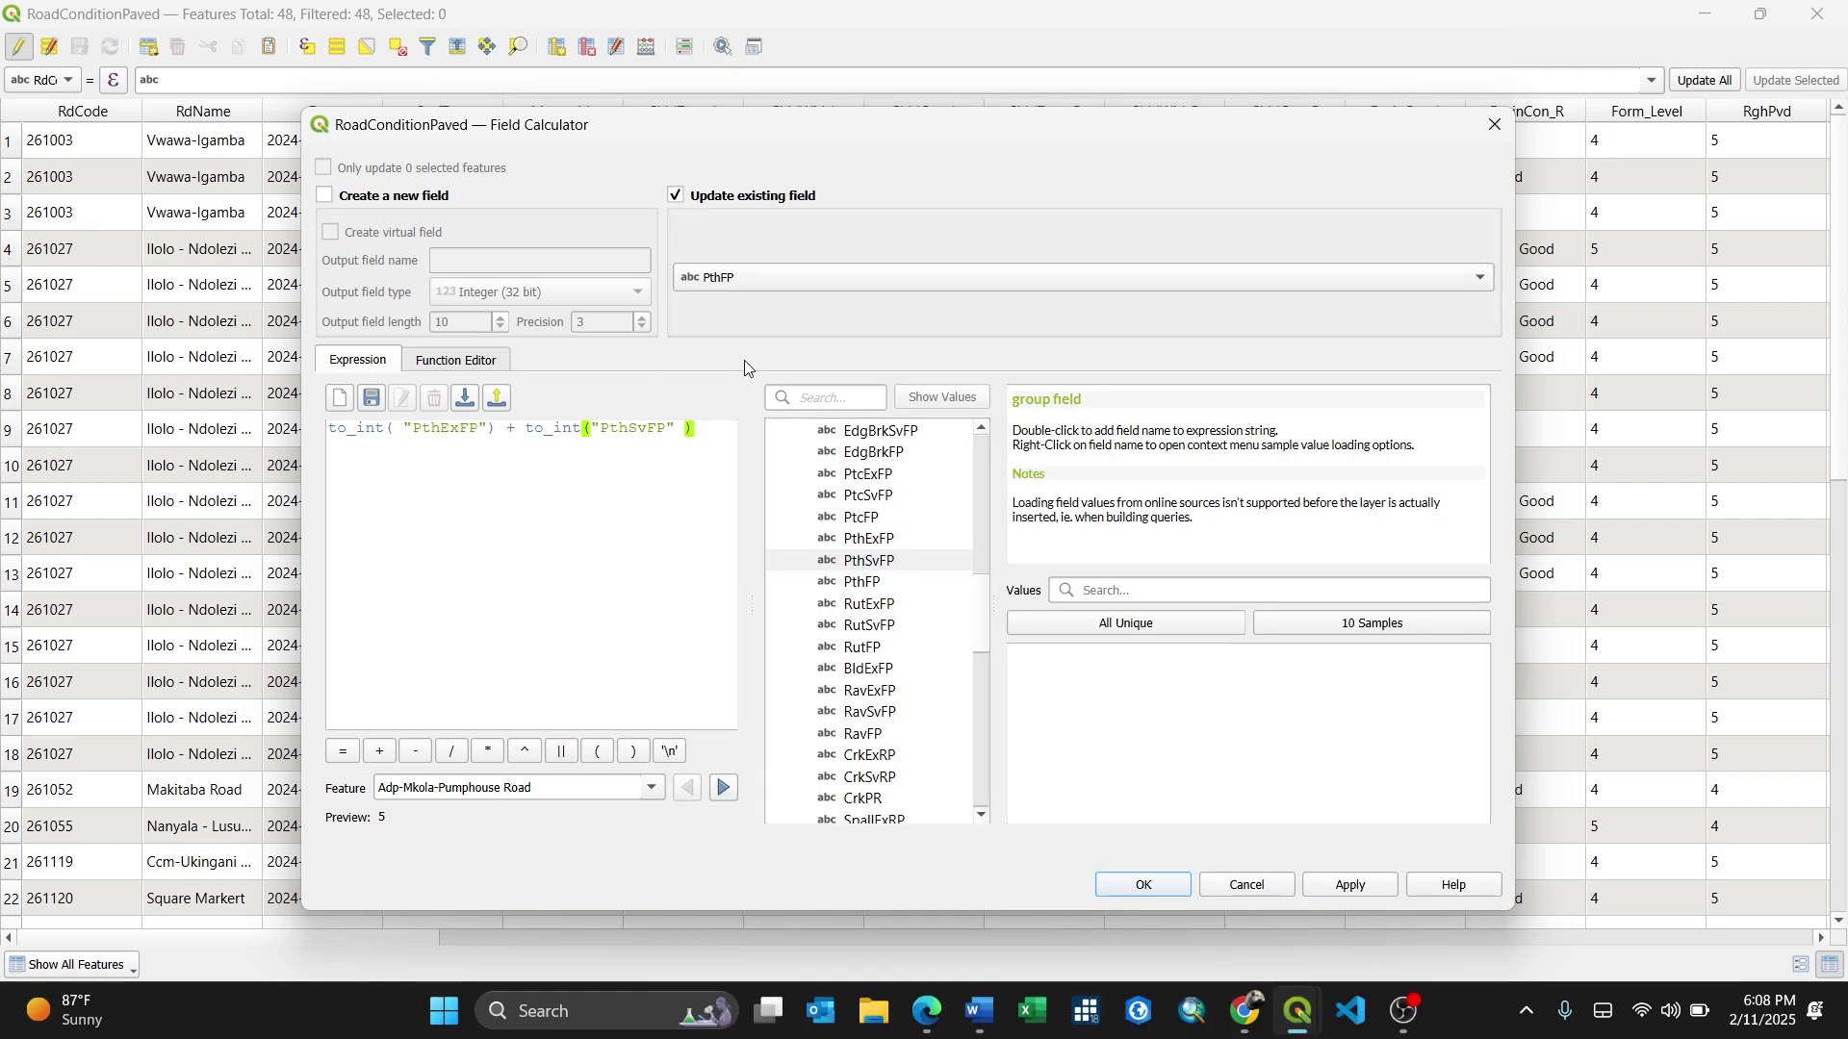
{"action": "left_click", "coordinate": [1351, 886]}
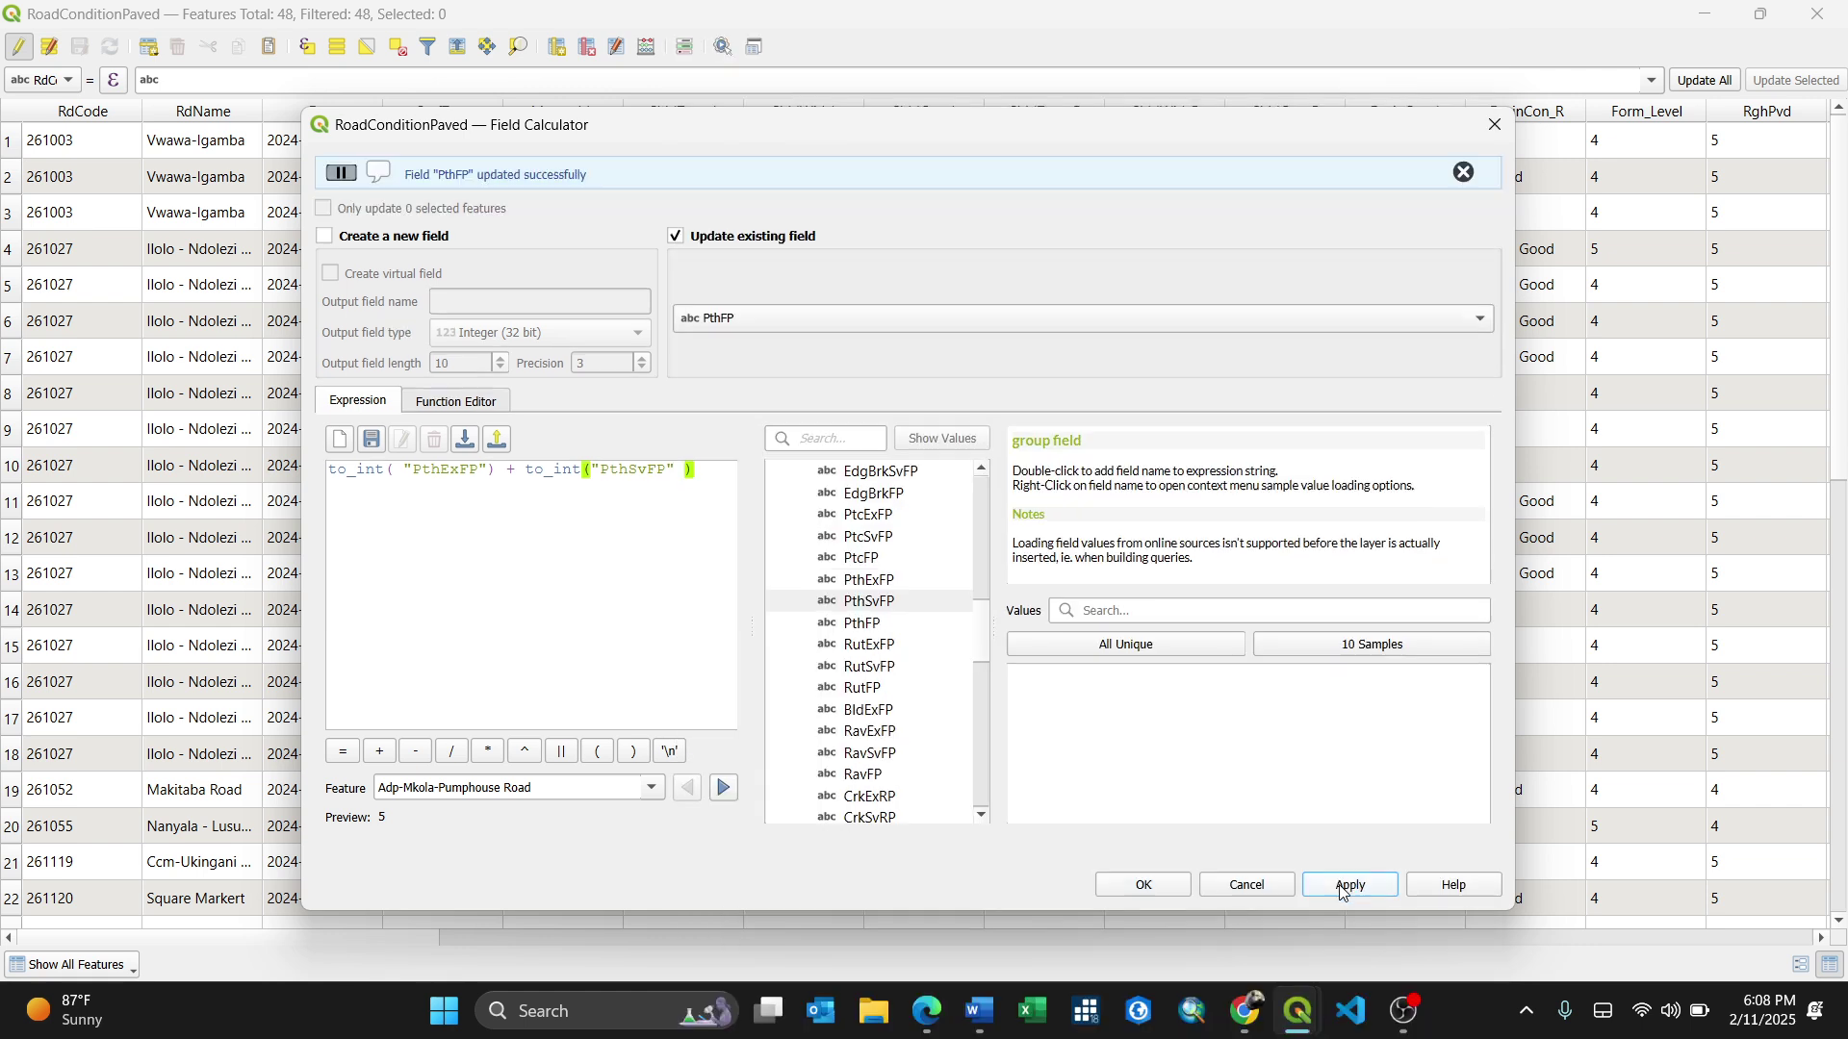
{"action": "left_click", "coordinate": [1162, 884]}
{"action": "left_click_drag", "start_coordinate": [354, 943], "coordinate": [684, 955]}
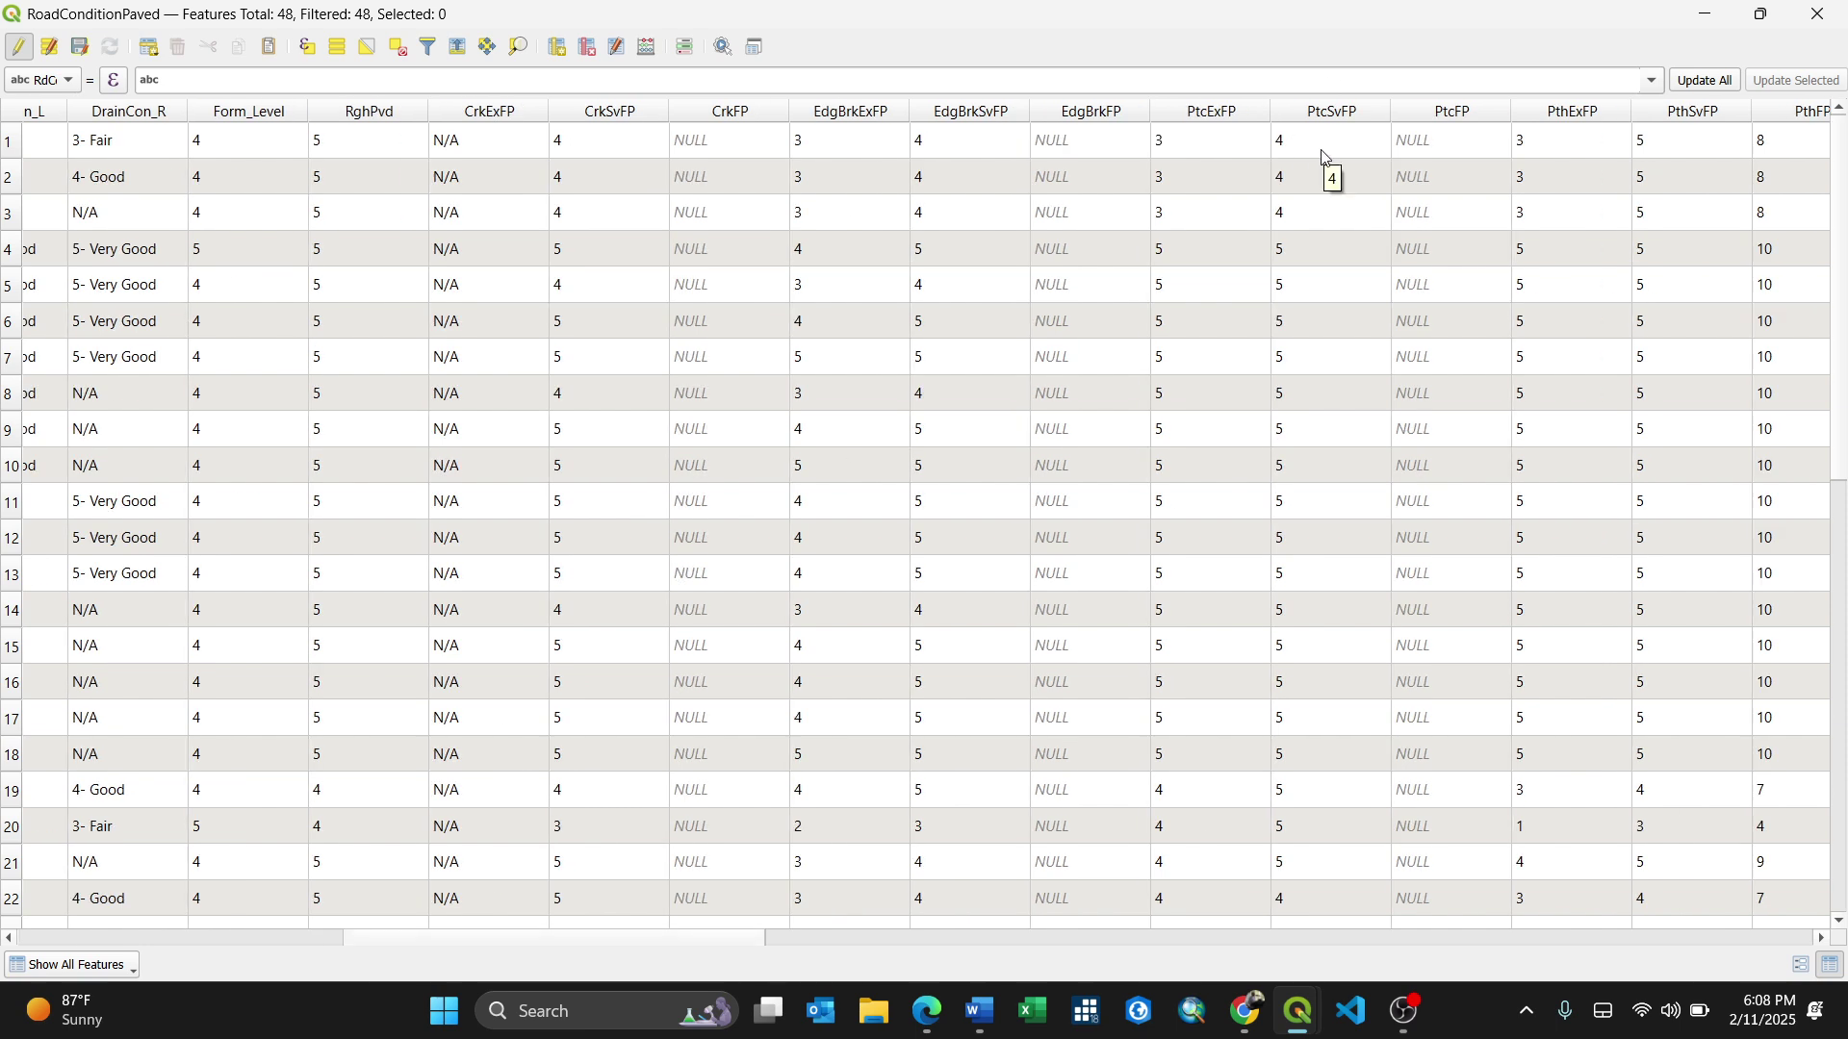
{"action": "double_click", "coordinate": [1453, 143]}
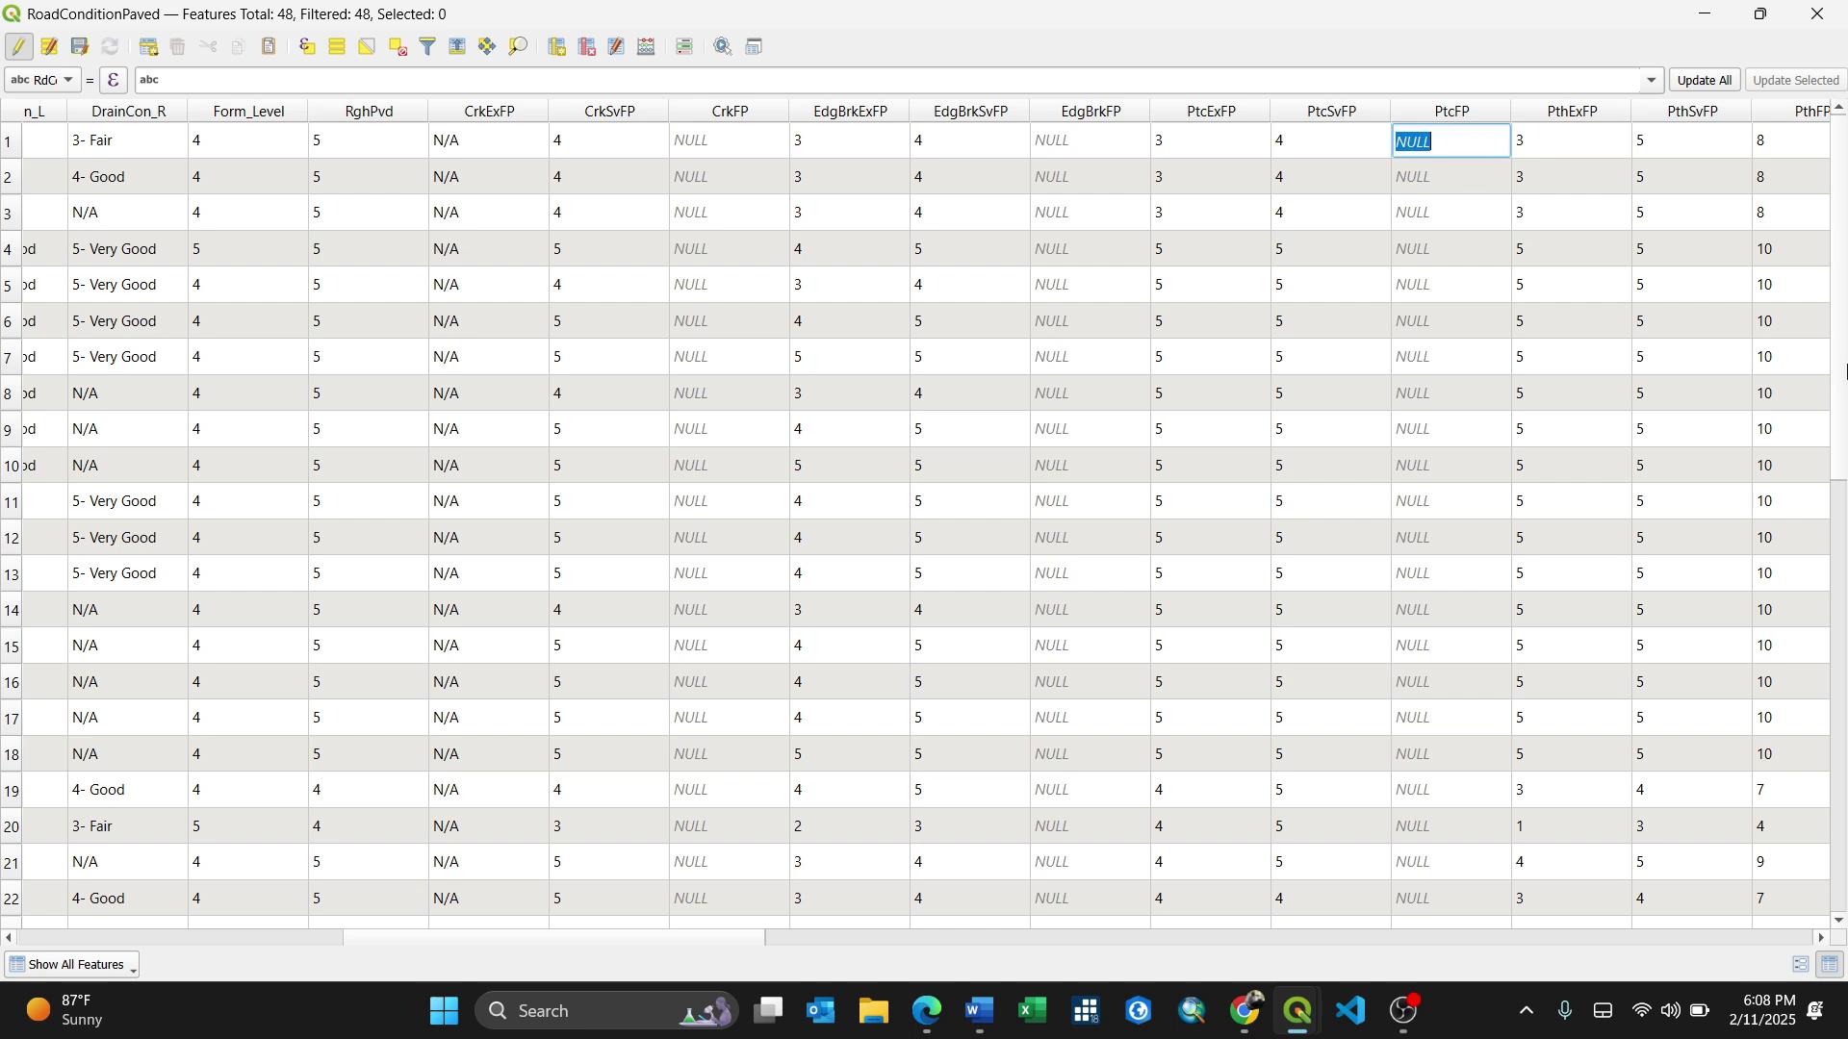
{"action": "key", "text": "Escape"}
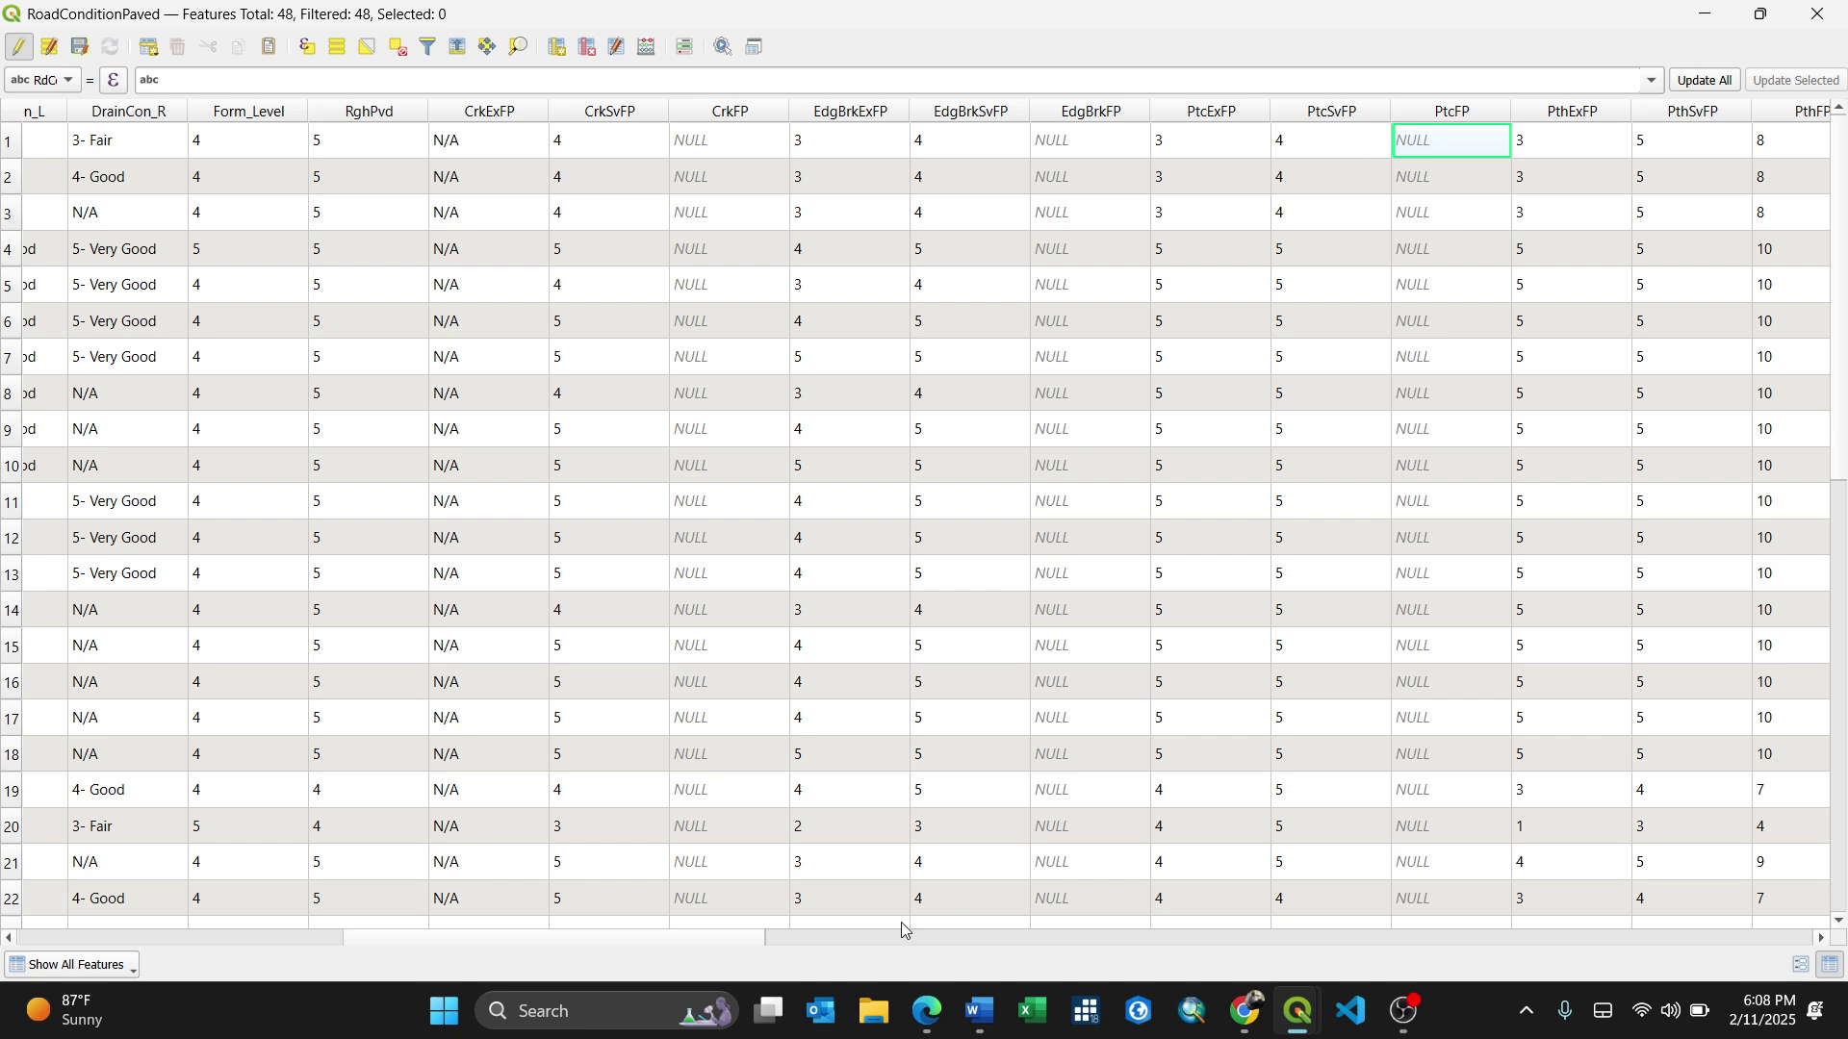
{"action": "left_click_drag", "start_coordinate": [722, 937], "coordinate": [796, 949]}
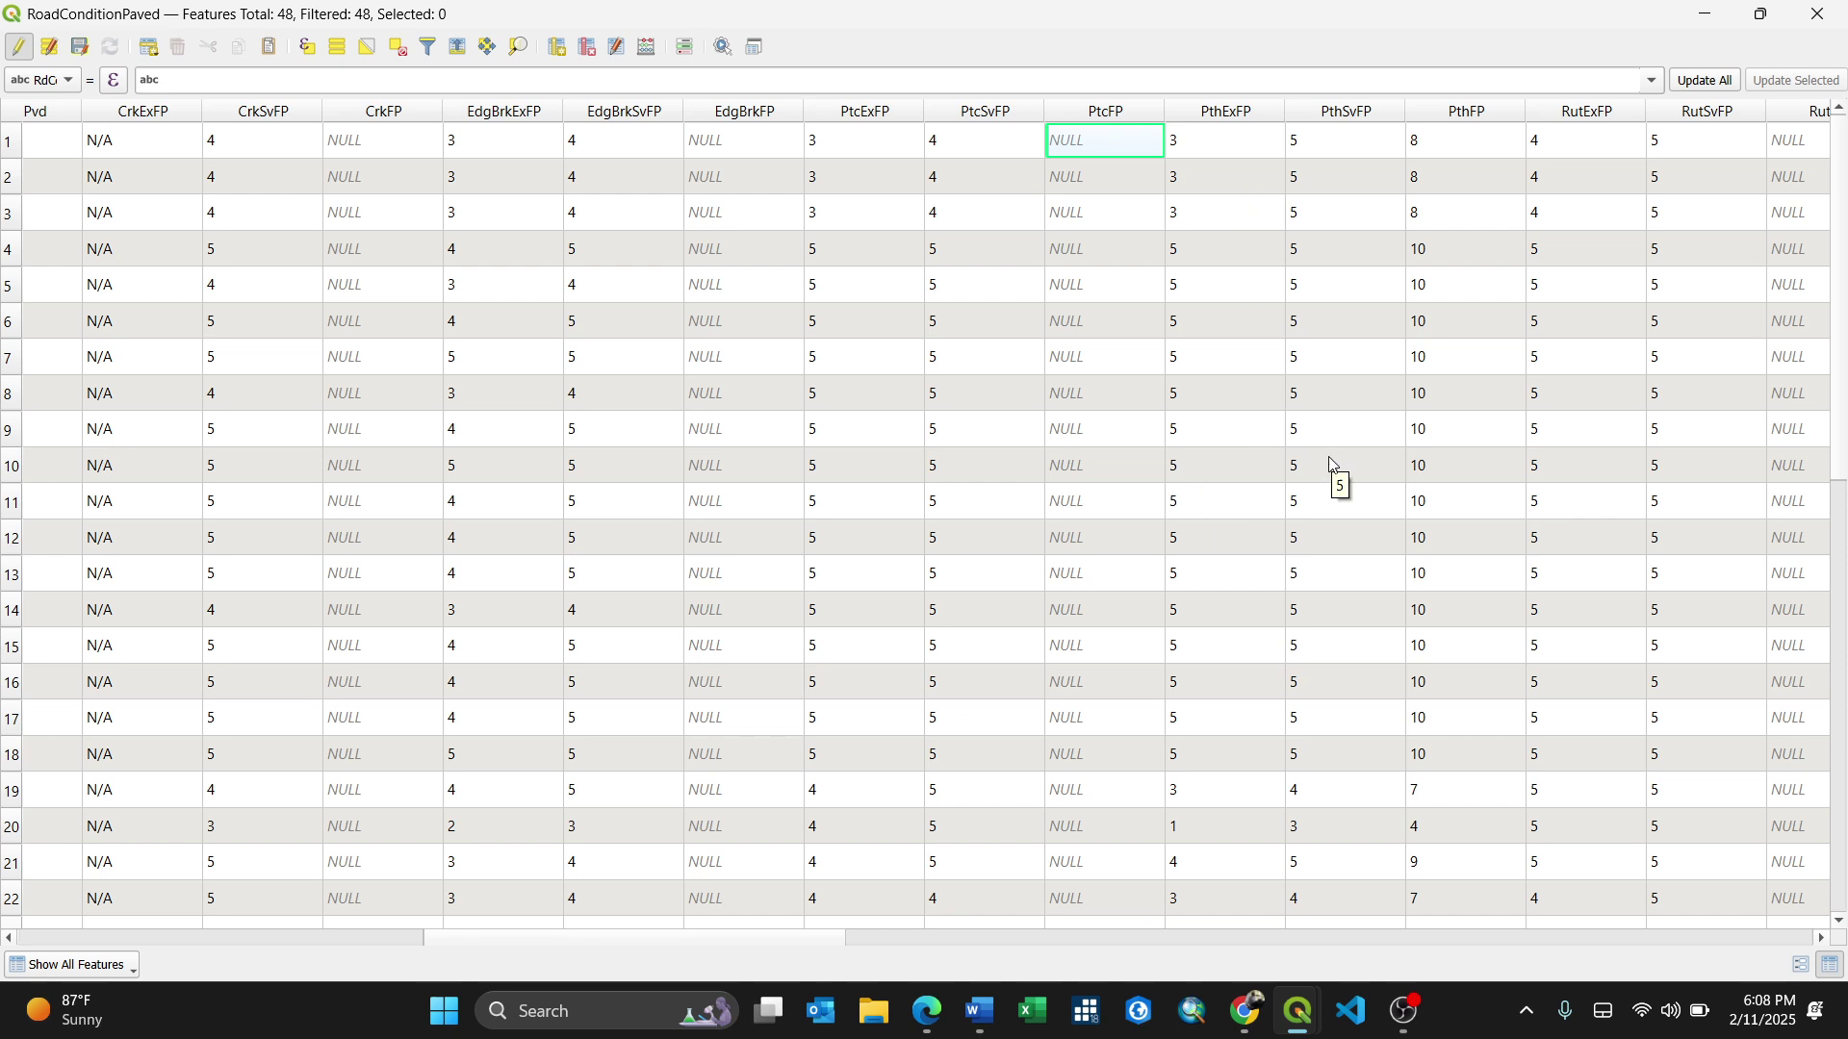
{"action": "left_click_drag", "start_coordinate": [1840, 177], "coordinate": [1814, 833]}
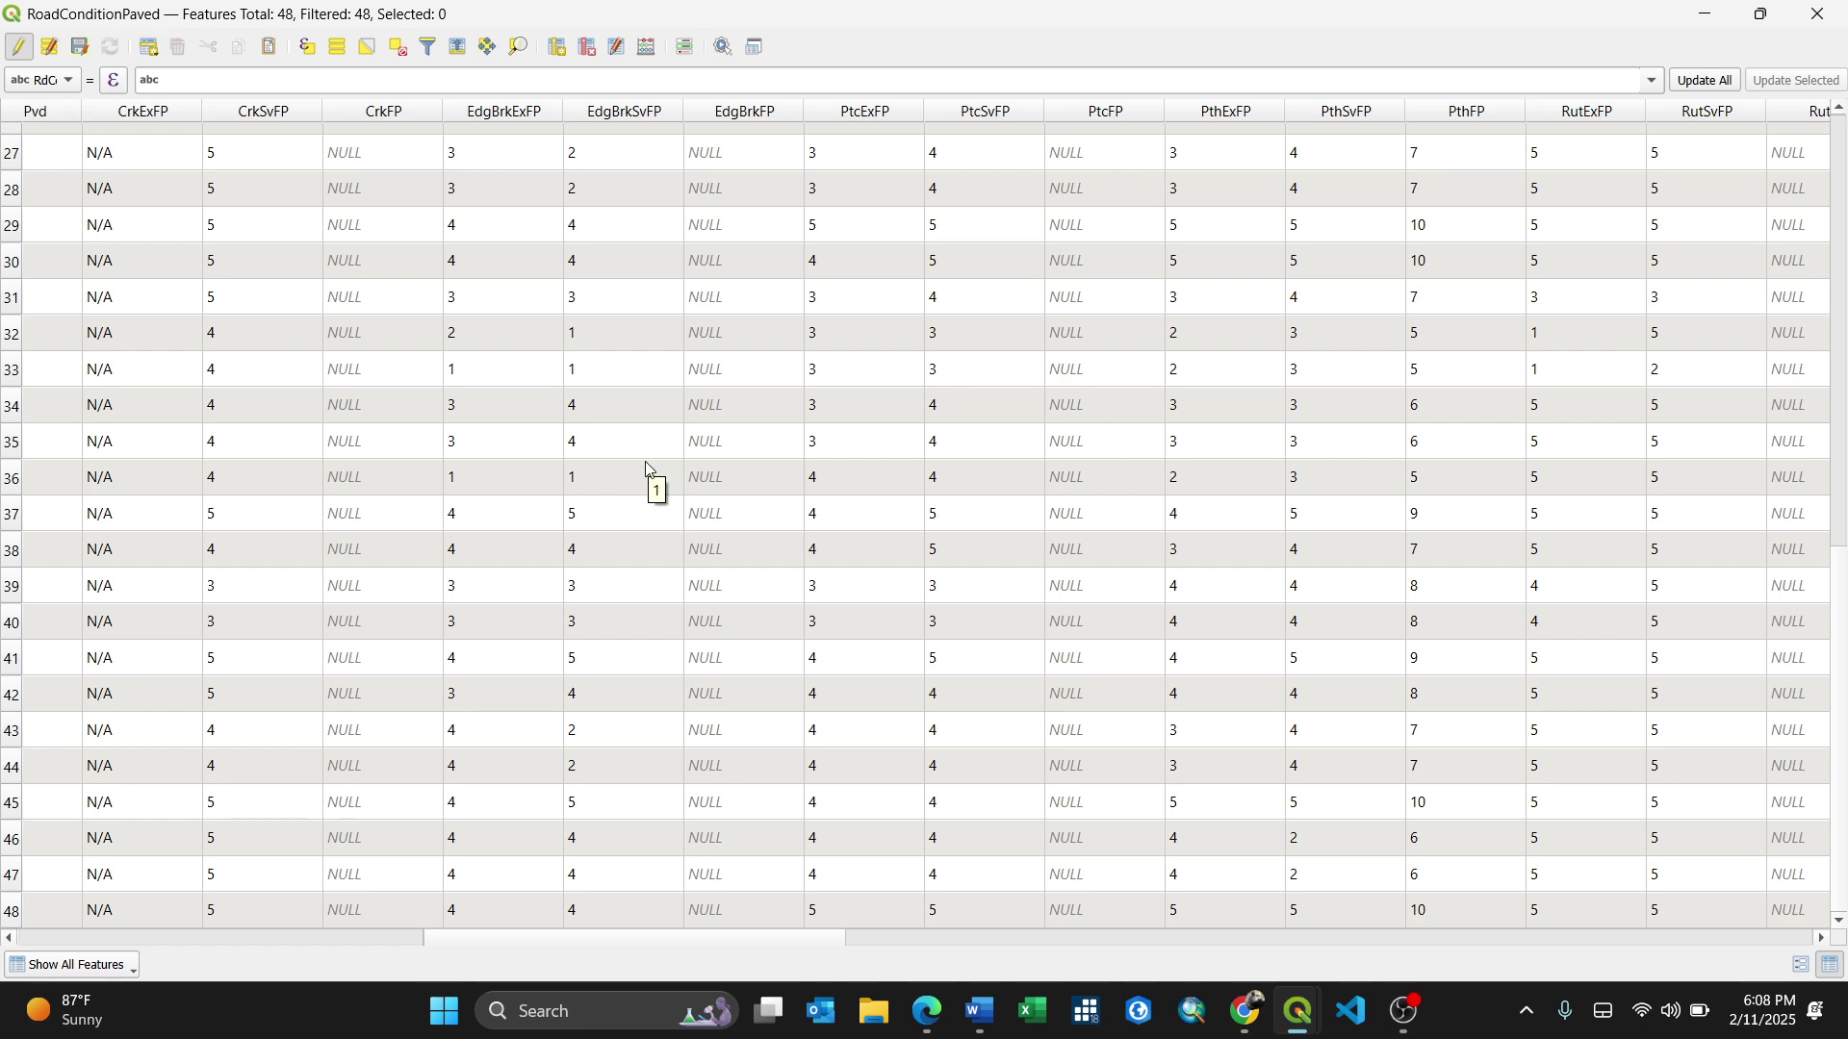
{"action": "left_click", "coordinate": [980, 1010]}
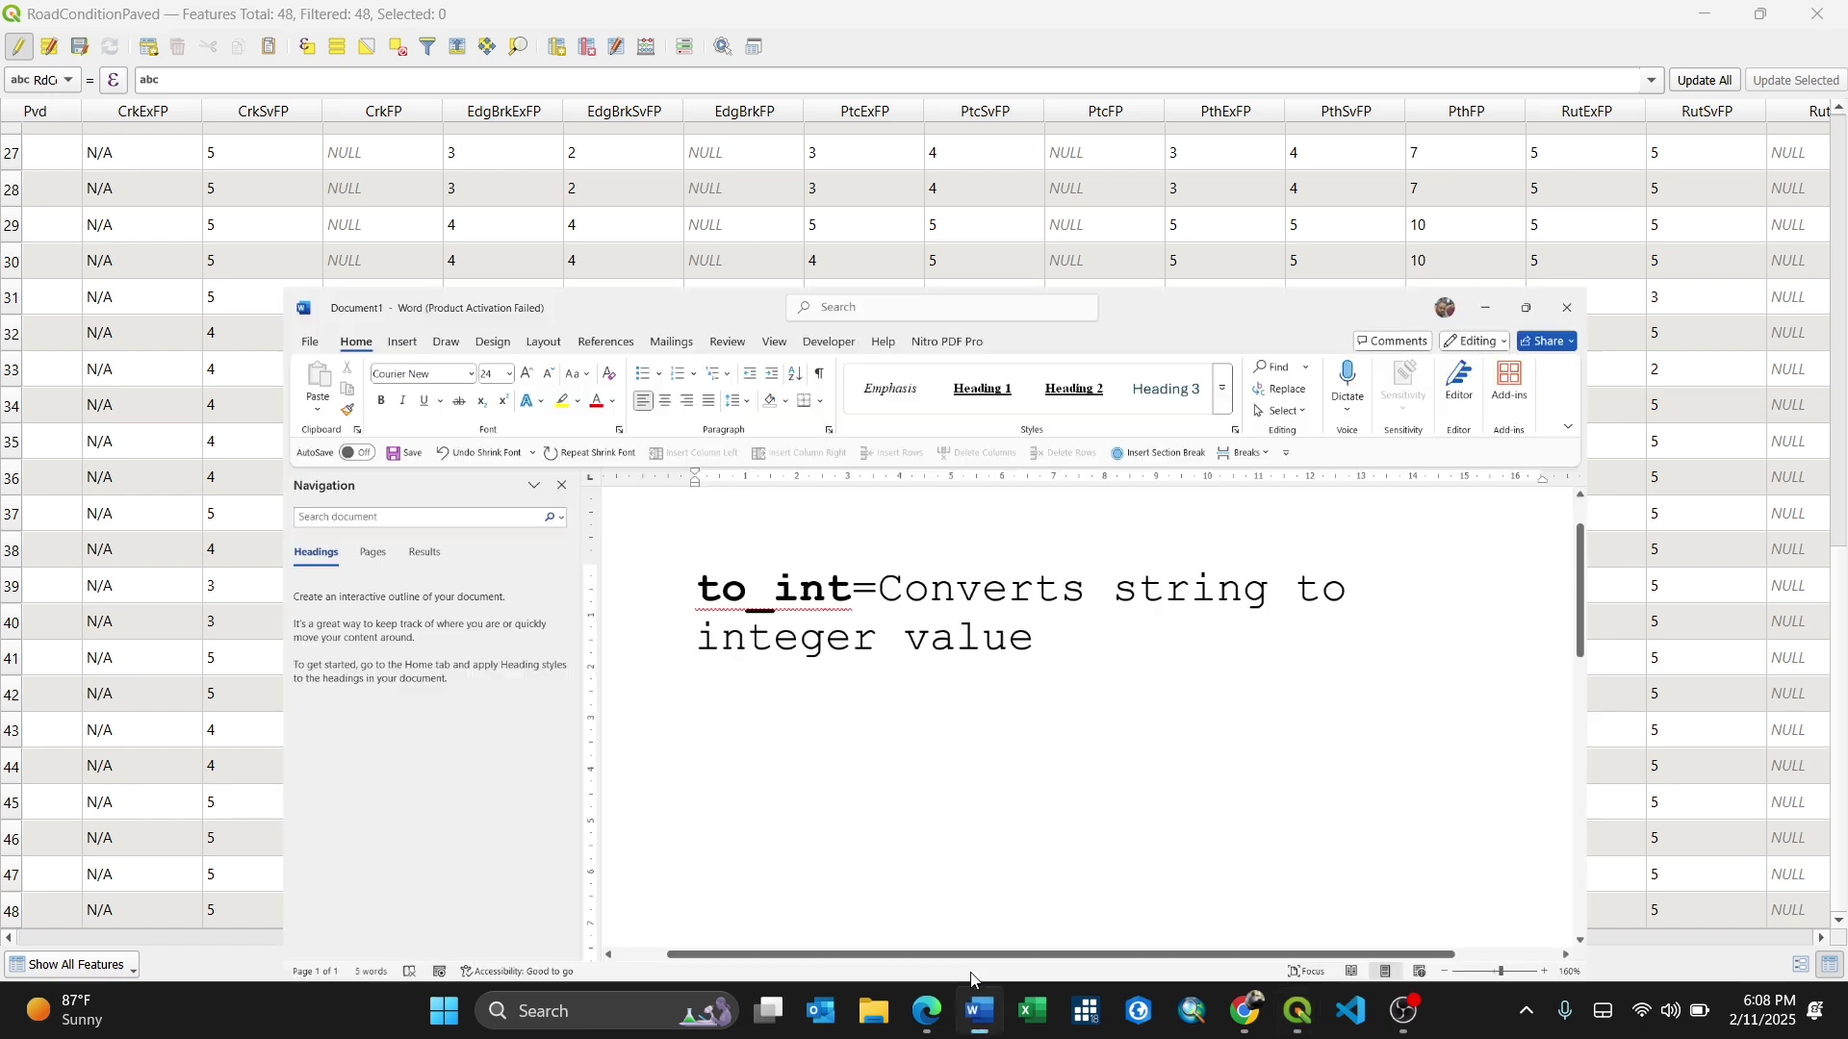
{"action": "double_click", "coordinate": [726, 411]}
{"action": "left_click", "coordinate": [1183, 484]}
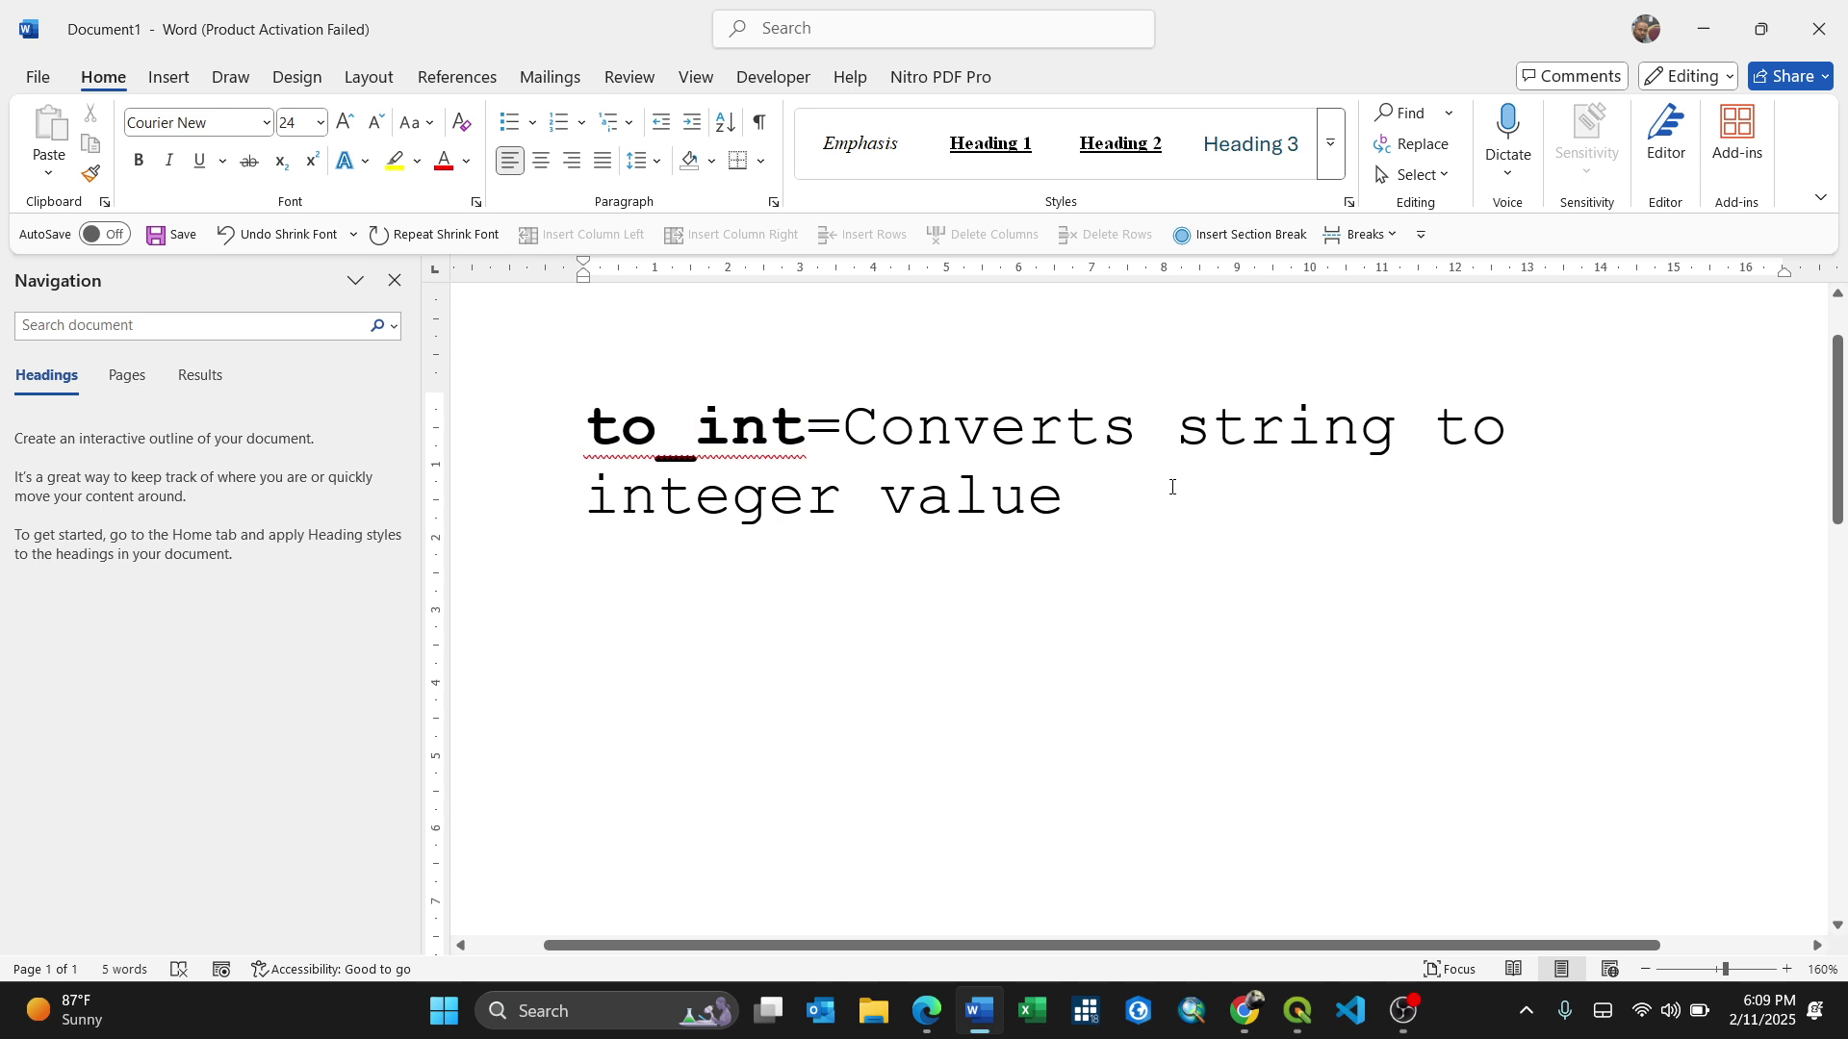
{"action": "left_click", "coordinate": [1703, 29]}
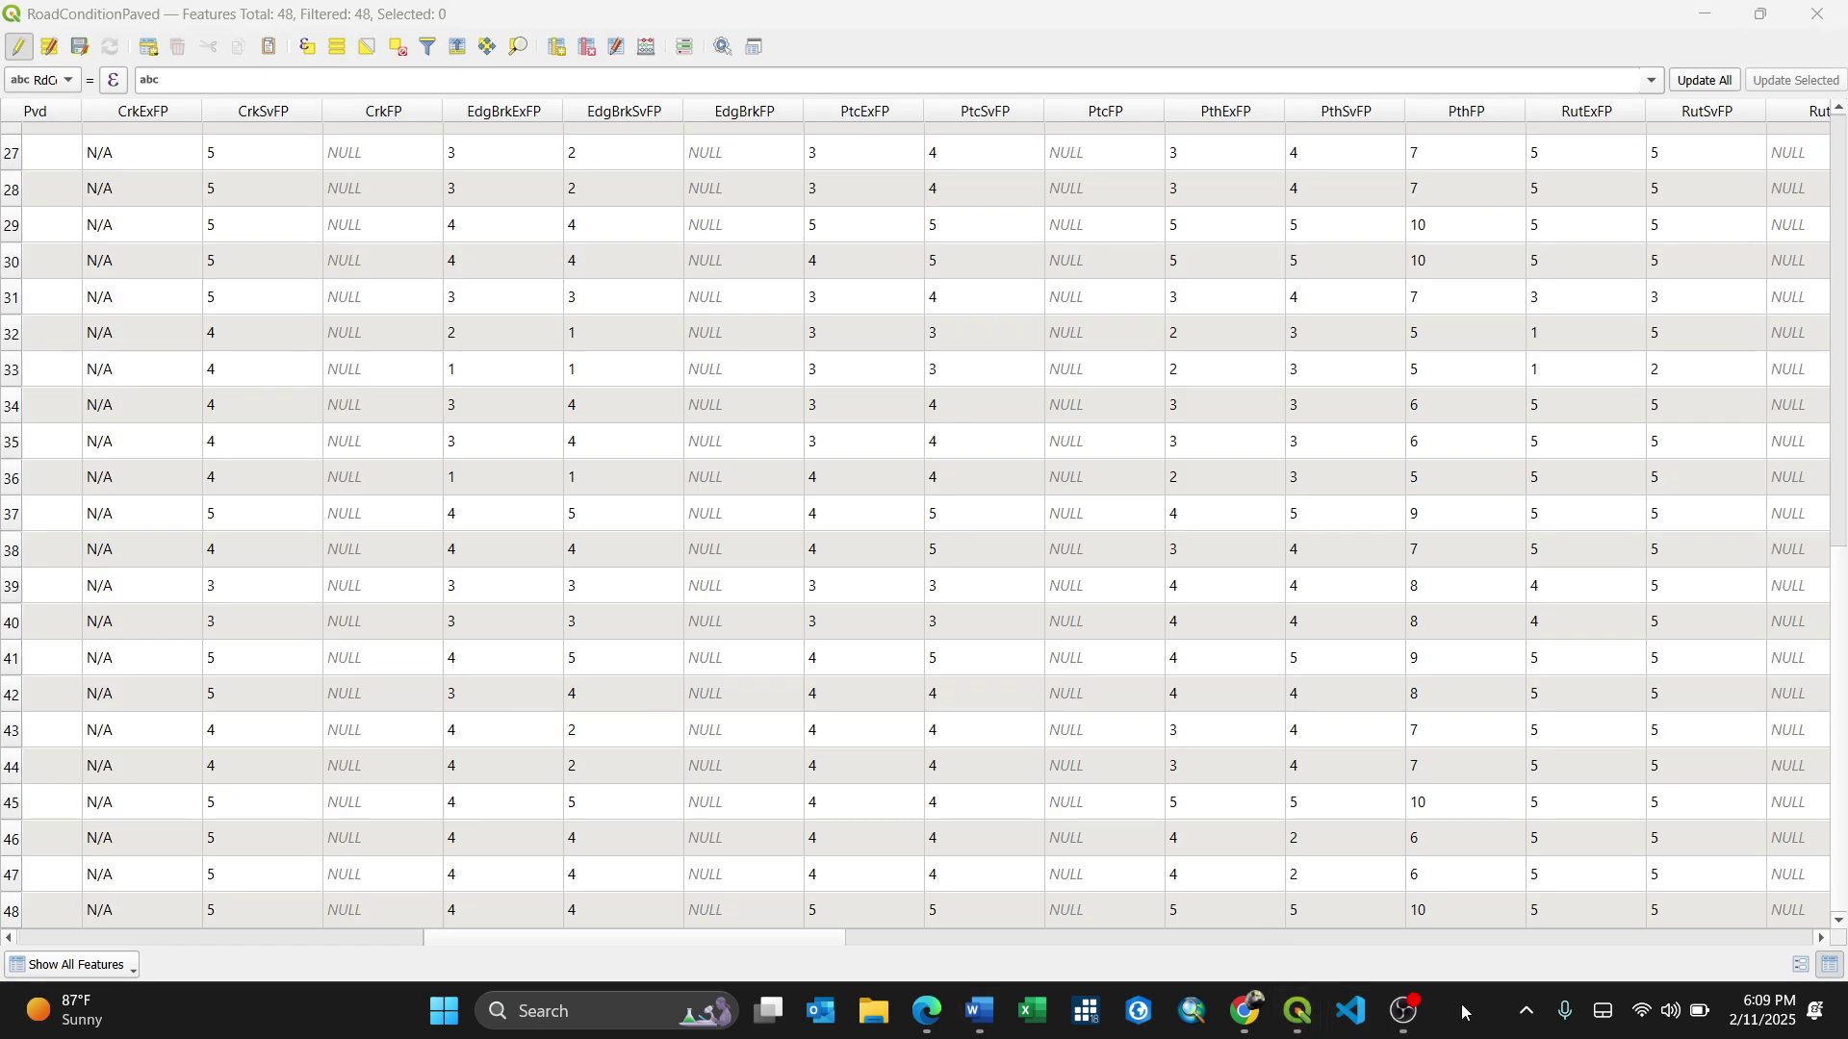